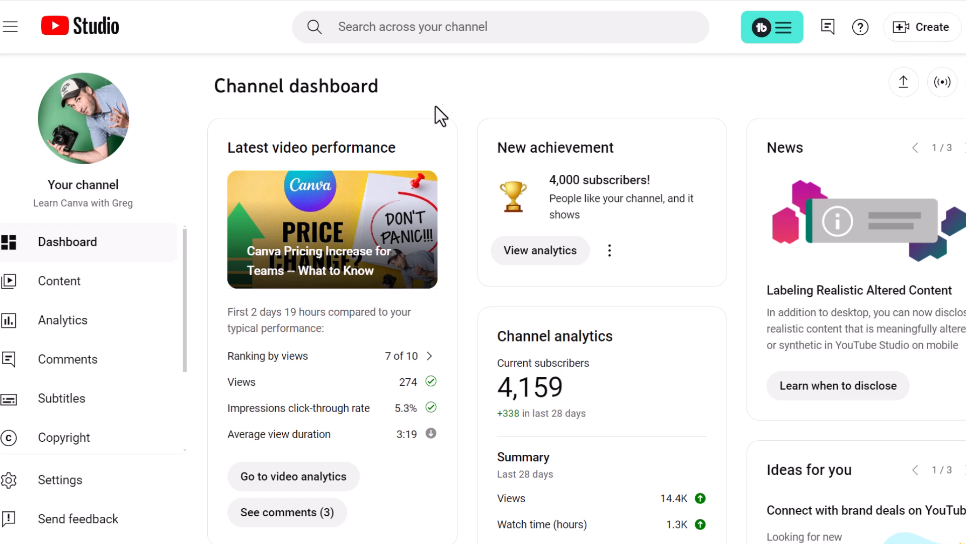
- Open the video editor for the "Converting Image to a Canva Frame - Student Question" video
{"action": "left_click", "coordinate": [59, 300]}
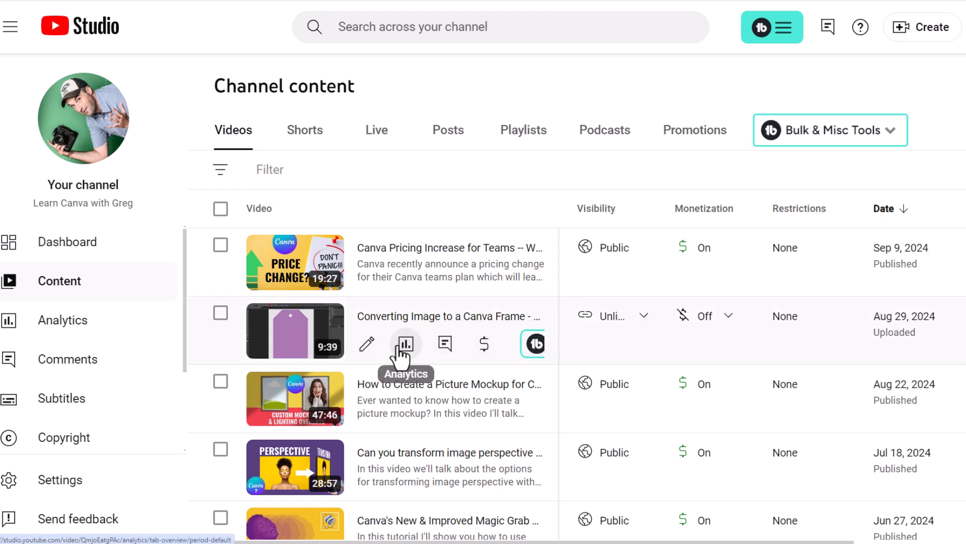
{"action": "left_click", "coordinate": [369, 347]}
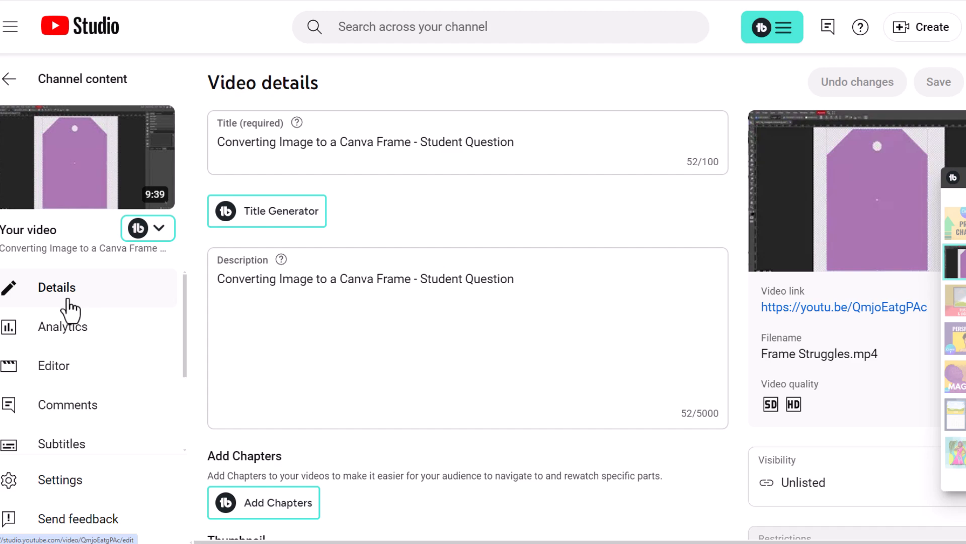
{"action": "left_click", "coordinate": [59, 381]}
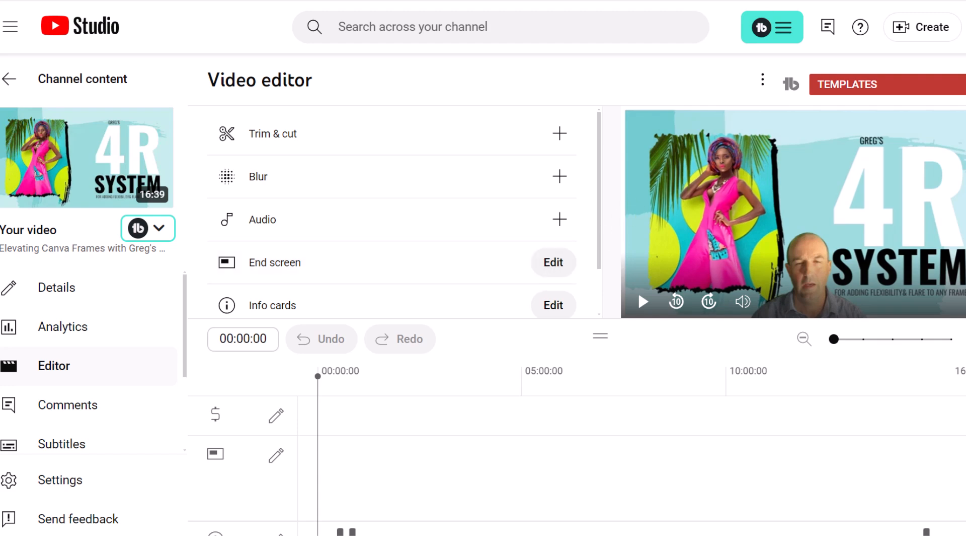
{"action": "left_click", "coordinate": [755, 0]}
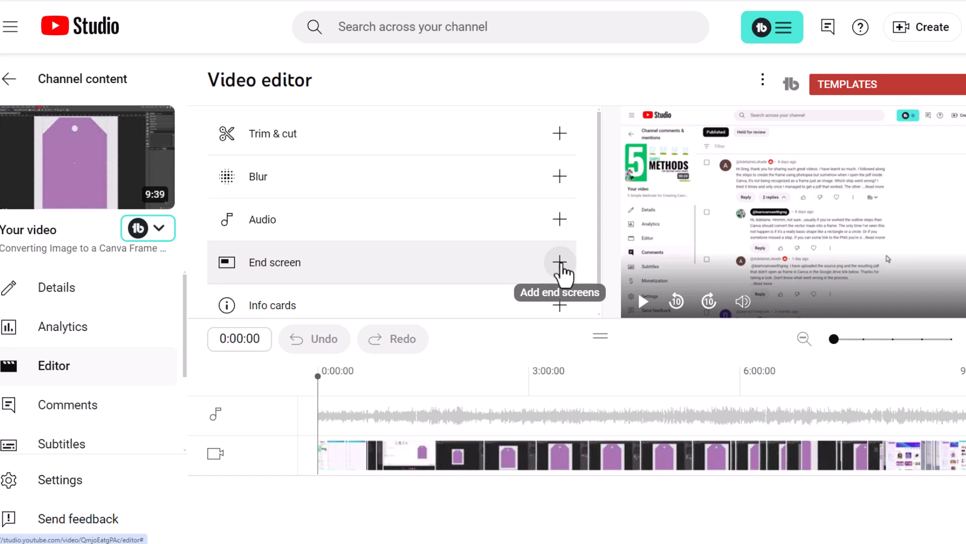
- Browse the end screen layout templates without applying one, returning to the channel content list
{"action": "left_click", "coordinate": [560, 272]}
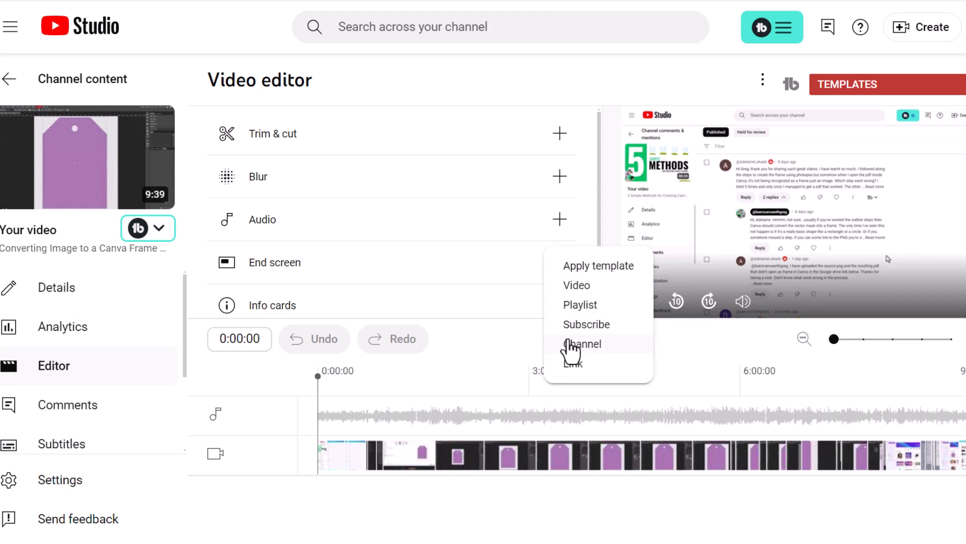
{"action": "left_click", "coordinate": [584, 266]}
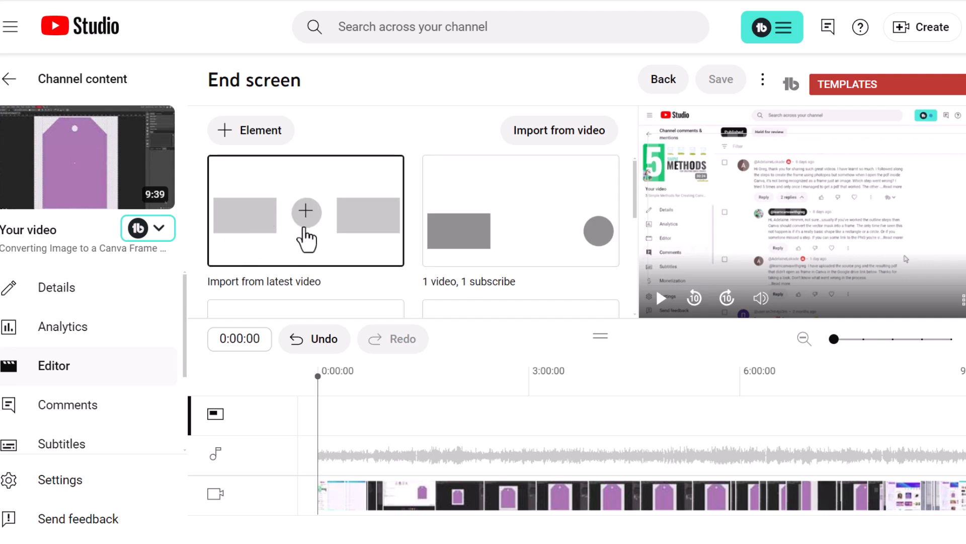
{"action": "scroll", "coordinate": [362, 230], "scroll_direction": "down", "scroll_amount": 2}
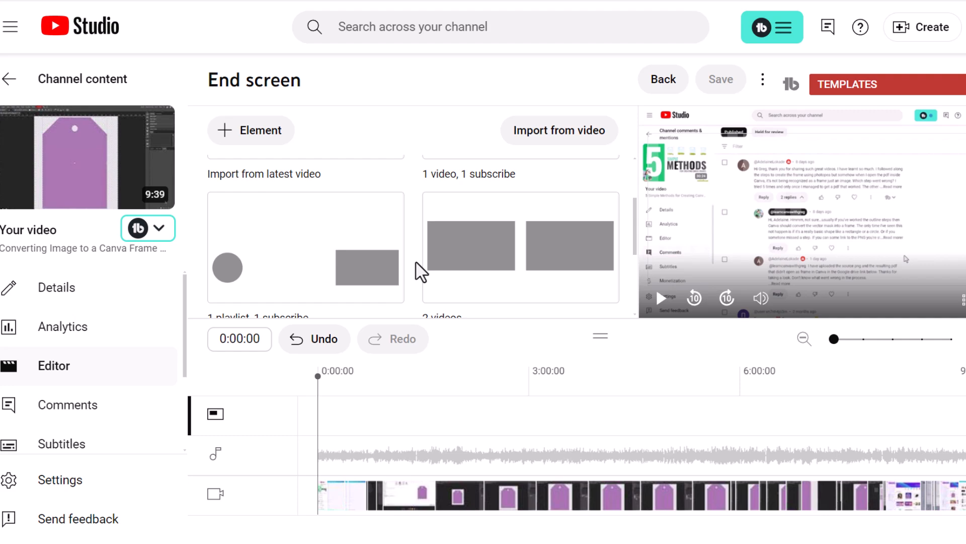
{"action": "scroll", "coordinate": [417, 270], "scroll_direction": "up", "scroll_amount": 1}
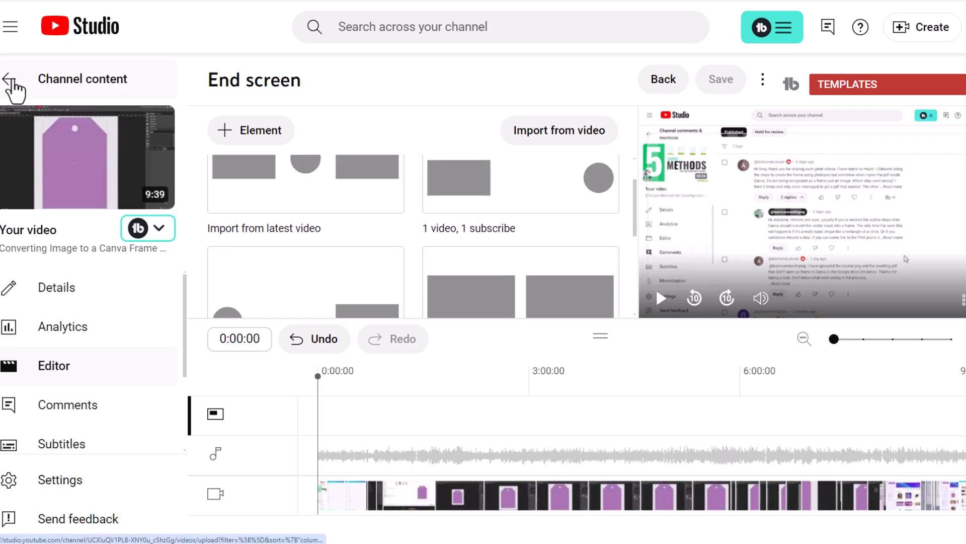
{"action": "left_click", "coordinate": [11, 81]}
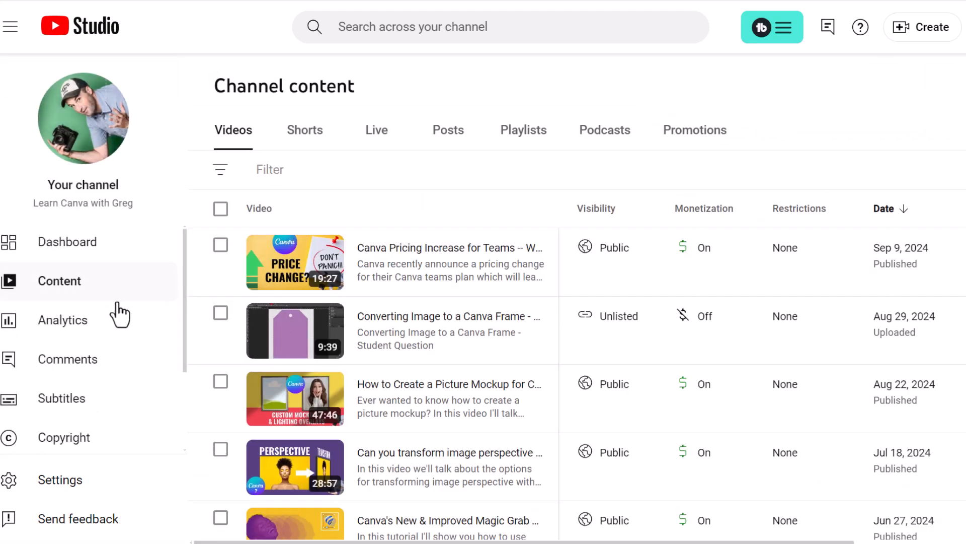
- Reopen the same video's editor and add a Video end screen element
{"action": "left_click", "coordinate": [401, 321]}
{"action": "left_click", "coordinate": [66, 369]}
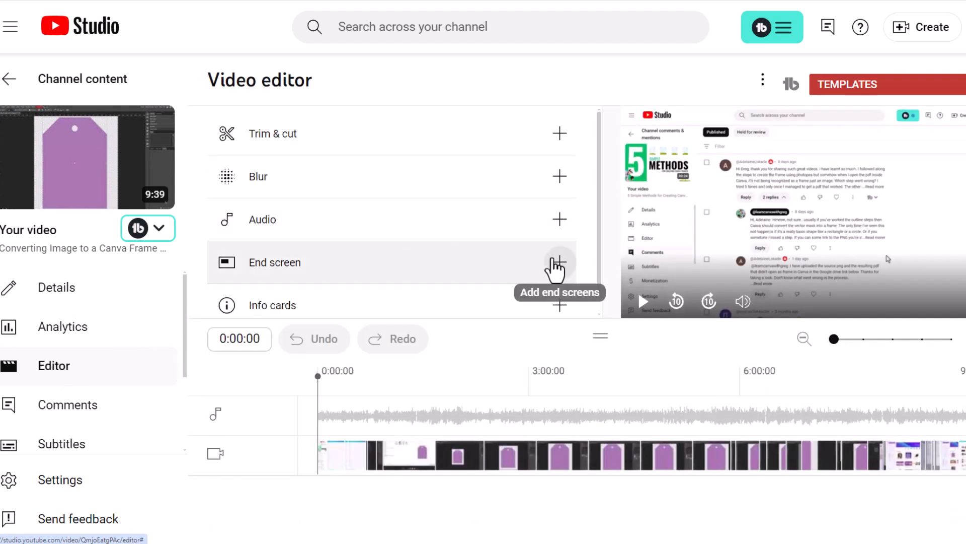
{"action": "left_click", "coordinate": [558, 263]}
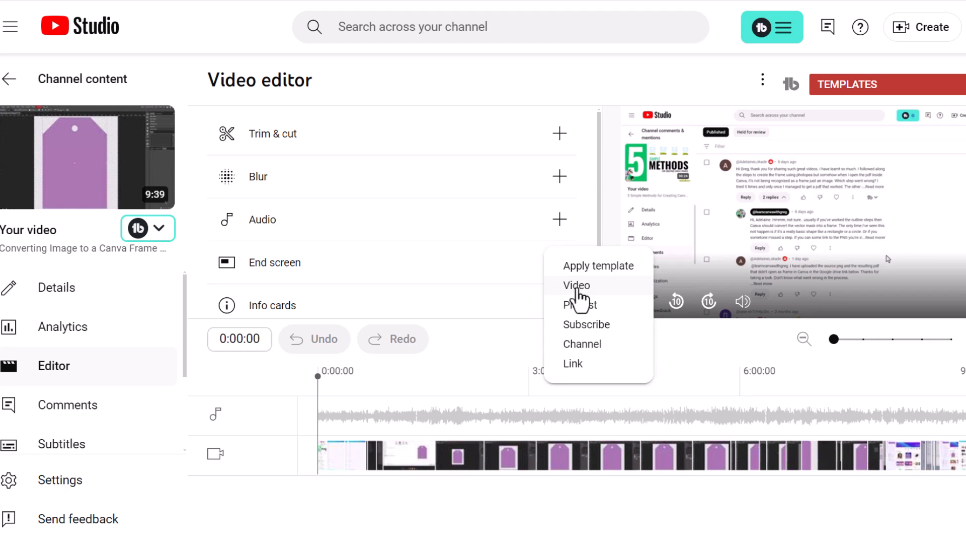
{"action": "left_click", "coordinate": [579, 287]}
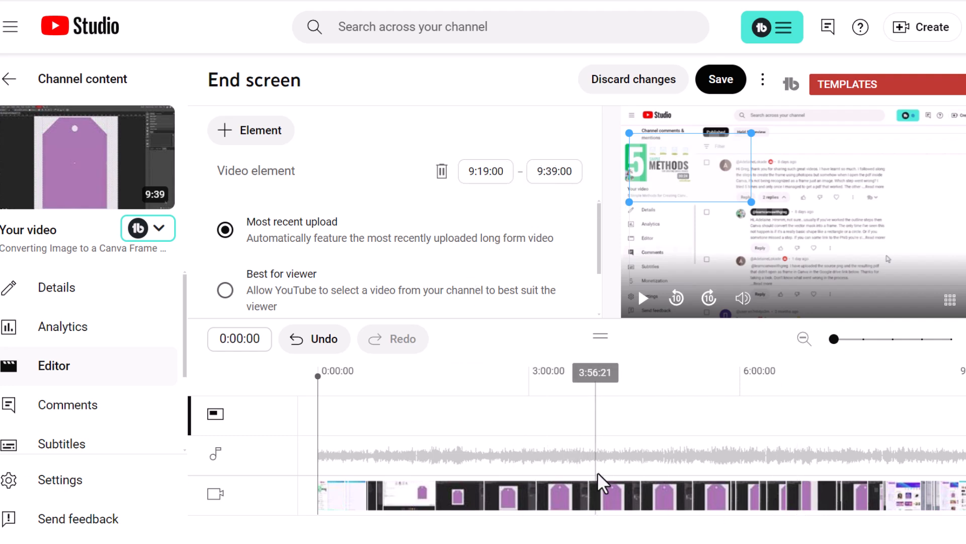
- Move the video element on the timeline so it runs from 9:27:27 to 9:32:27
{"action": "left_click_drag", "start_coordinate": [864, 343], "coordinate": [923, 340]}
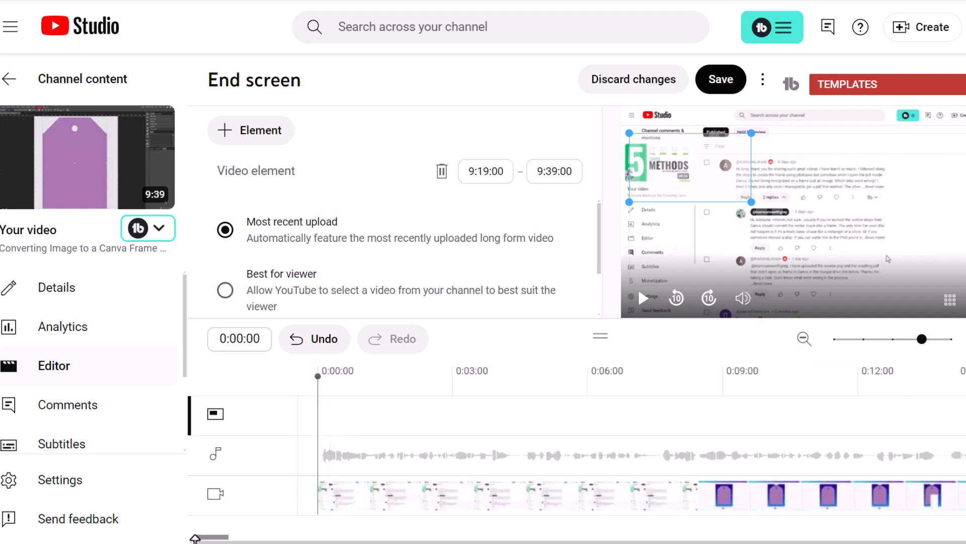
{"action": "left_click_drag", "start_coordinate": [211, 535], "coordinate": [957, 535]}
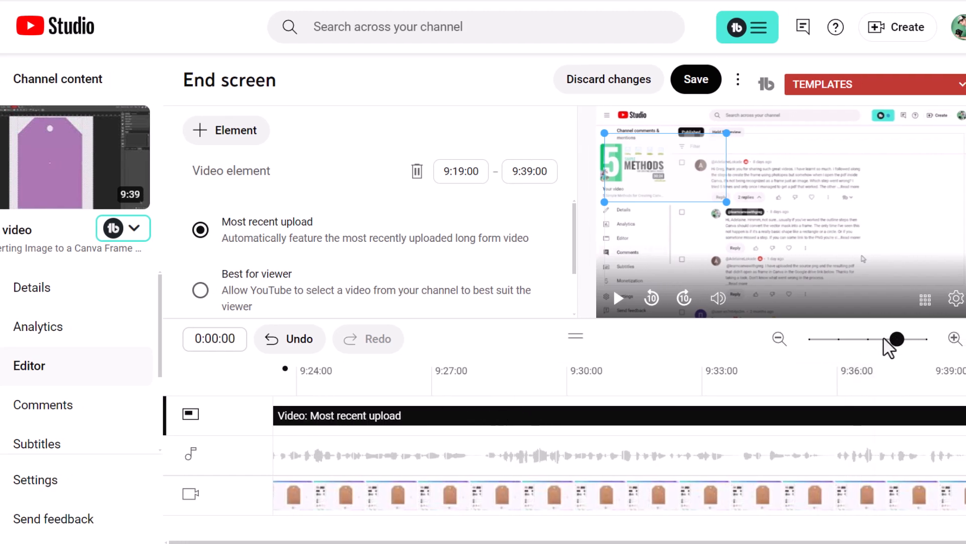
{"action": "left_click_drag", "start_coordinate": [885, 352], "coordinate": [880, 352]}
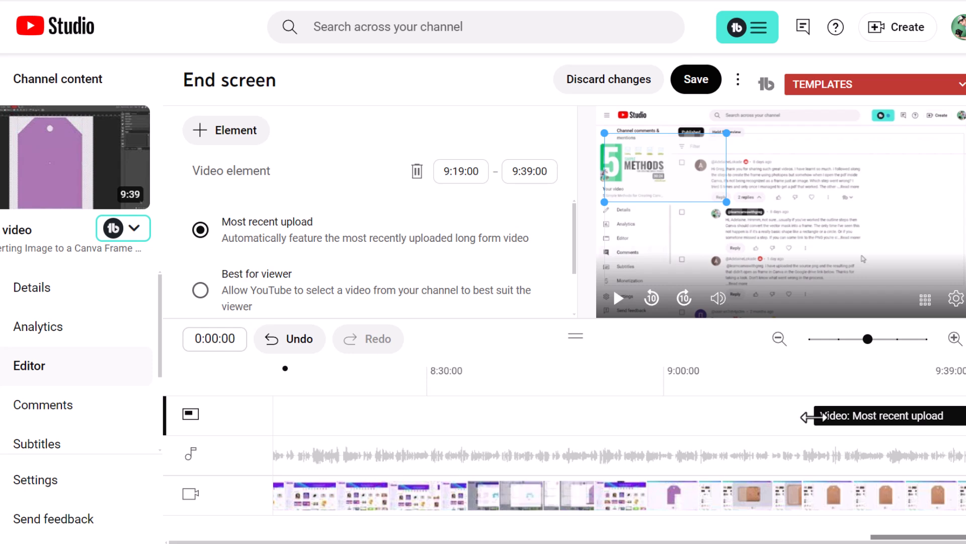
{"action": "left_click_drag", "start_coordinate": [812, 416], "coordinate": [949, 422]}
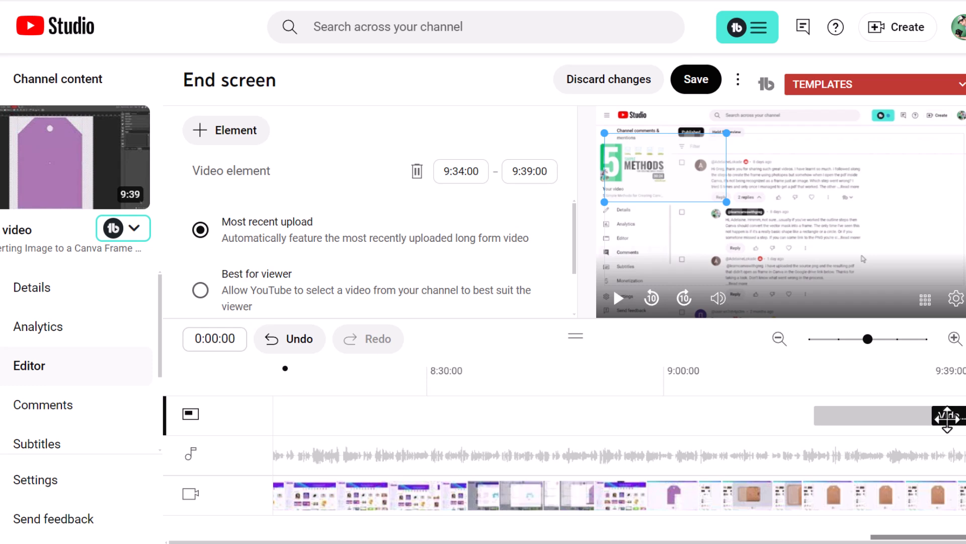
{"action": "left_click_drag", "start_coordinate": [933, 417], "coordinate": [760, 432]}
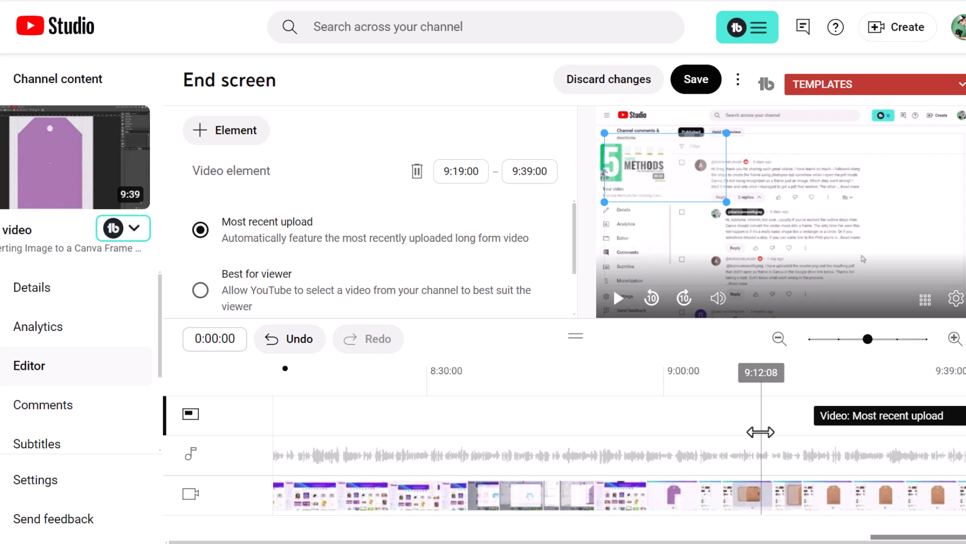
{"action": "left_click_drag", "start_coordinate": [816, 419], "coordinate": [897, 416]}
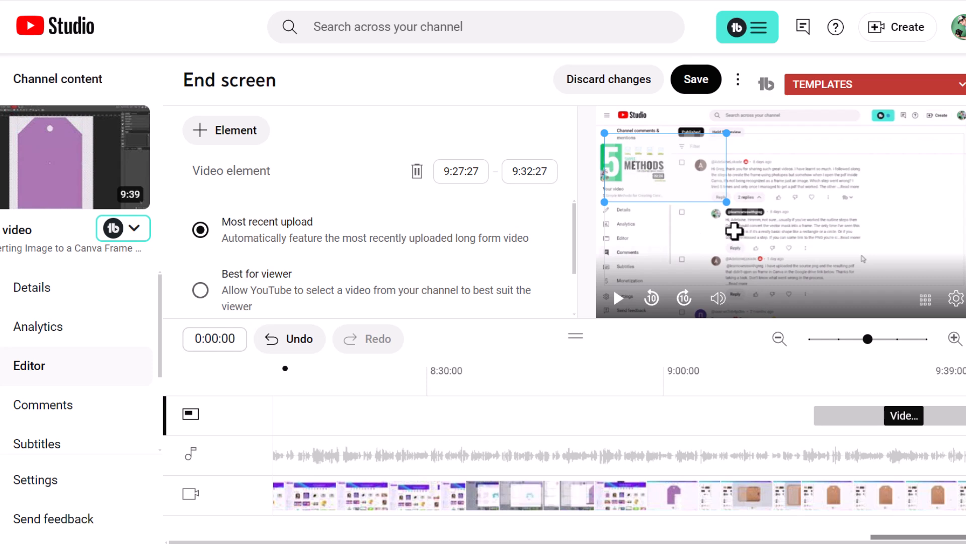
- Resize the Most recent upload video element and position it in the upper-left area of the preview
{"action": "left_click", "coordinate": [725, 203]}
{"action": "left_click_drag", "start_coordinate": [723, 204], "coordinate": [770, 228]}
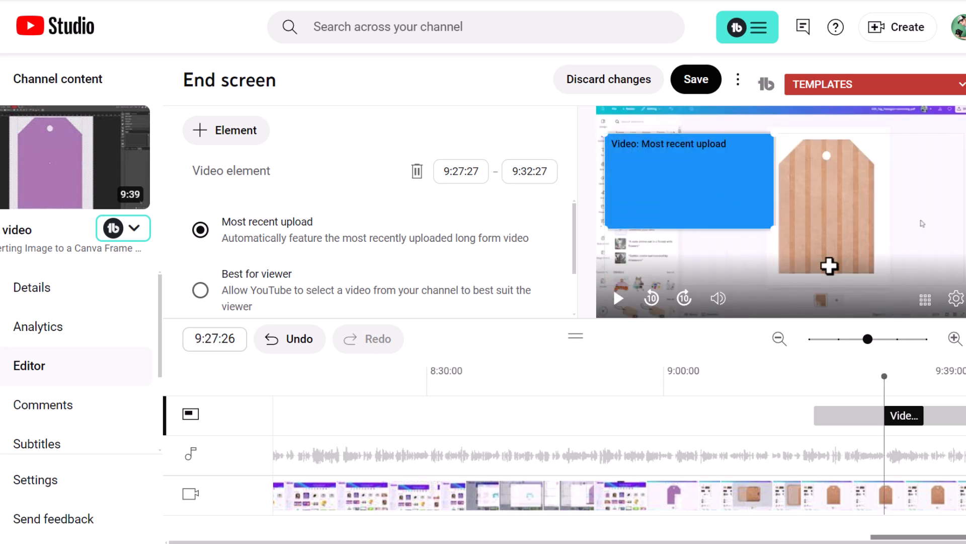
{"action": "left_click_drag", "start_coordinate": [763, 224], "coordinate": [727, 201]}
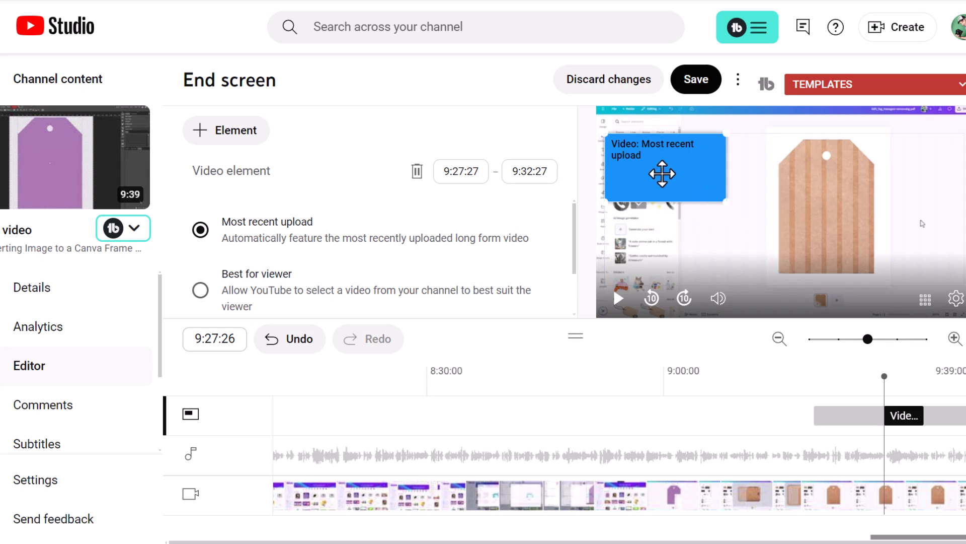
{"action": "left_click_drag", "start_coordinate": [663, 172], "coordinate": [651, 283]}
{"action": "left_click_drag", "start_coordinate": [647, 244], "coordinate": [958, 286]}
{"action": "left_click_drag", "start_coordinate": [901, 261], "coordinate": [697, 206]}
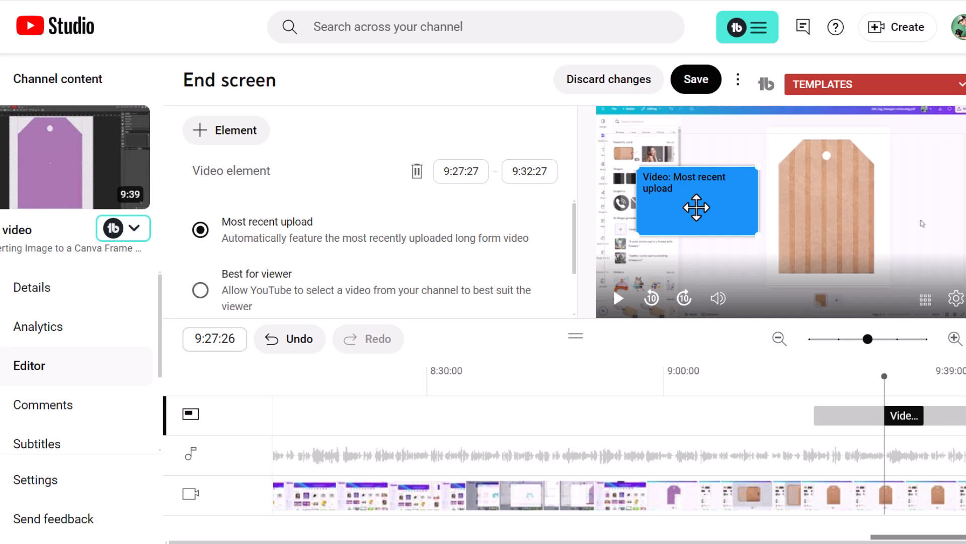
{"action": "mouse_move", "coordinate": [696, 207]}
{"action": "left_mouse_down"}
{"action": "mouse_move", "coordinate": [708, 220]}
{"action": "mouse_move", "coordinate": [647, 190]}
{"action": "mouse_move", "coordinate": [686, 224]}
{"action": "mouse_move", "coordinate": [690, 211]}
{"action": "left_mouse_up"}
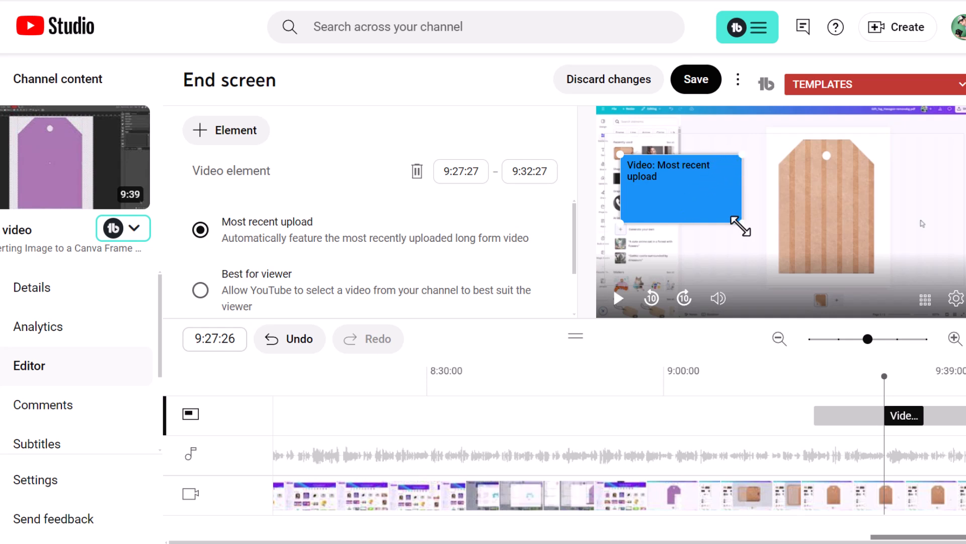
{"action": "left_click_drag", "start_coordinate": [696, 197], "coordinate": [695, 207]}
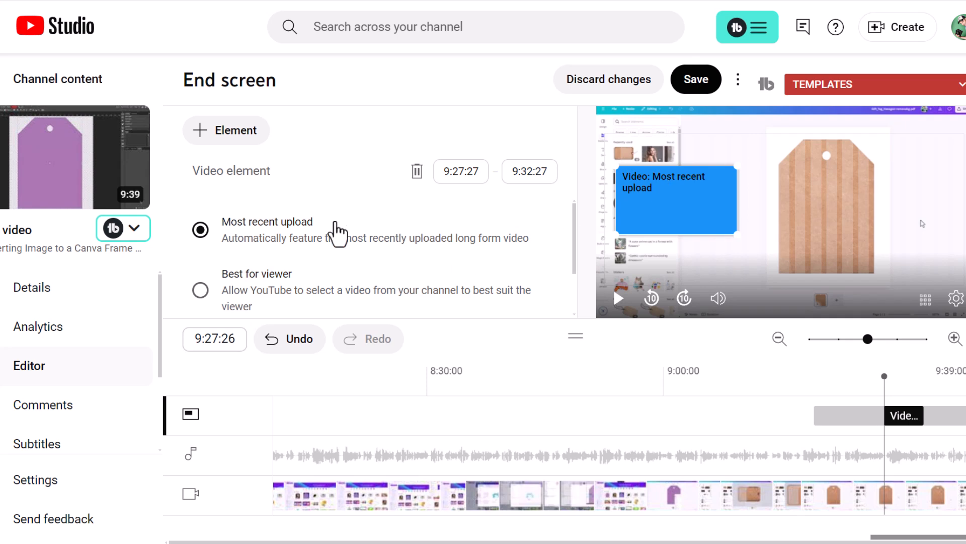
- Add a second Video end screen element set to Best for viewer and place it over the tag's right side
{"action": "scroll", "coordinate": [294, 259], "scroll_direction": "down", "scroll_amount": 1}
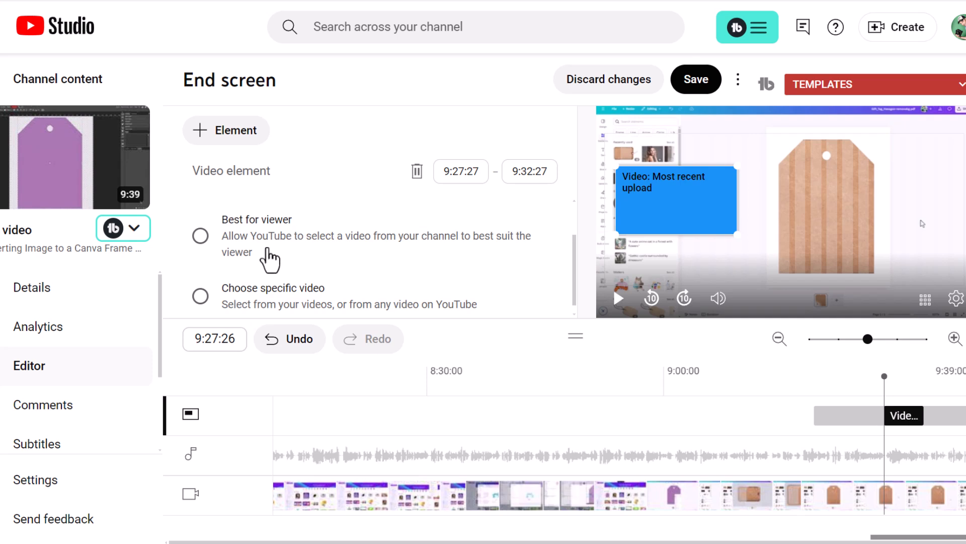
{"action": "scroll", "coordinate": [263, 263], "scroll_direction": "down", "scroll_amount": 1}
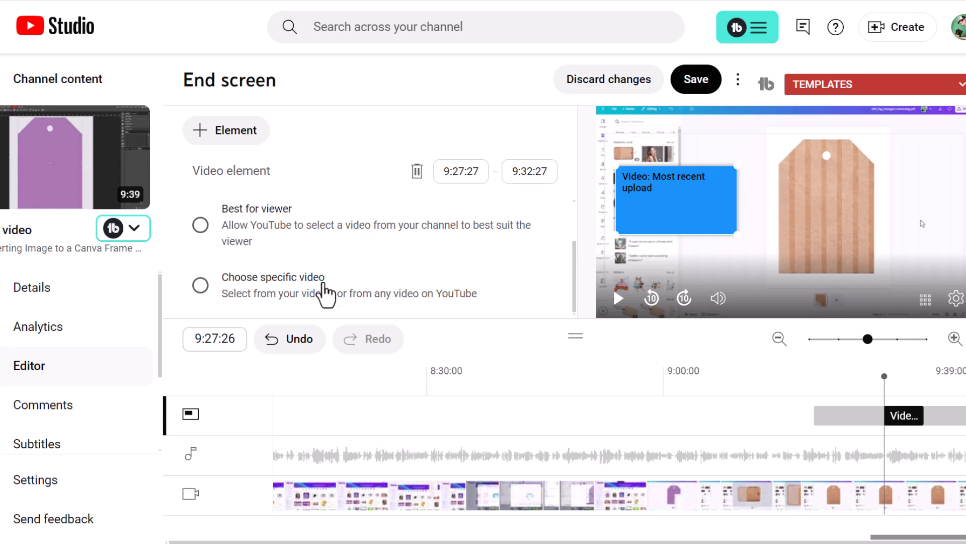
{"action": "scroll", "coordinate": [312, 297], "scroll_direction": "up", "scroll_amount": 2}
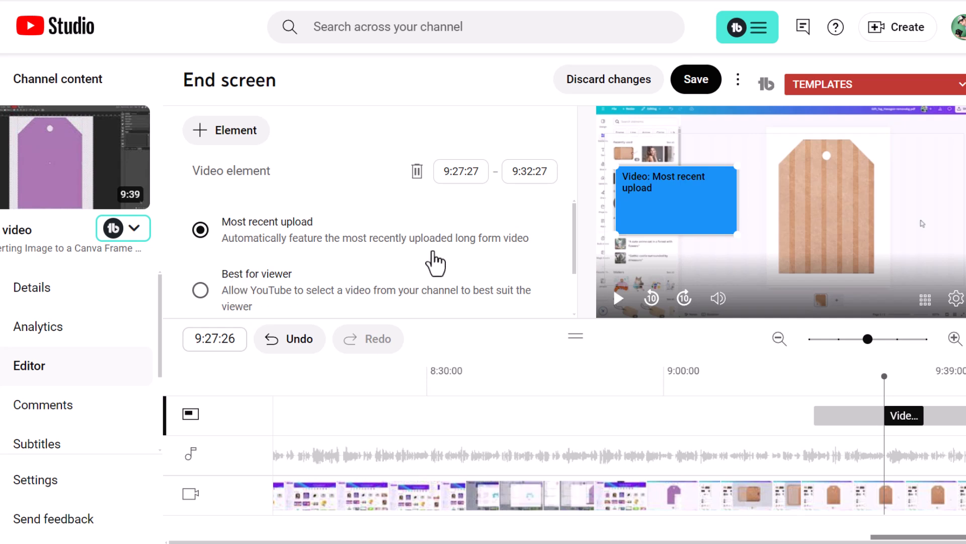
{"action": "left_click", "coordinate": [201, 135]}
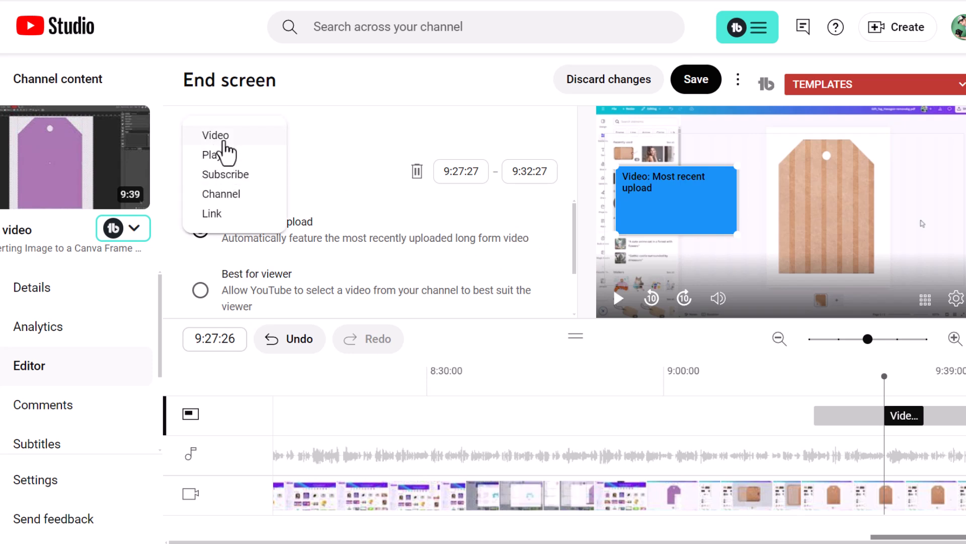
{"action": "left_click", "coordinate": [223, 135]}
{"action": "left_click_drag", "start_coordinate": [873, 170], "coordinate": [866, 206]}
{"action": "left_click_drag", "start_coordinate": [656, 192], "coordinate": [662, 201]}
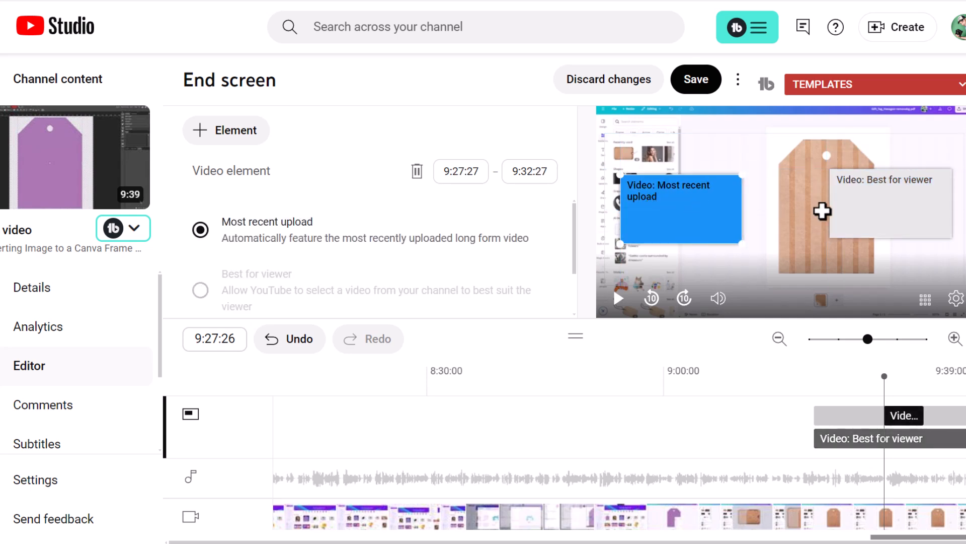
- Nudge the Best for viewer element and compare the settings of both video elements
{"action": "left_click", "coordinate": [842, 197]}
{"action": "left_click_drag", "start_coordinate": [841, 198], "coordinate": [844, 203]}
{"action": "left_click", "coordinate": [696, 208]}
{"action": "left_click", "coordinate": [879, 214]}
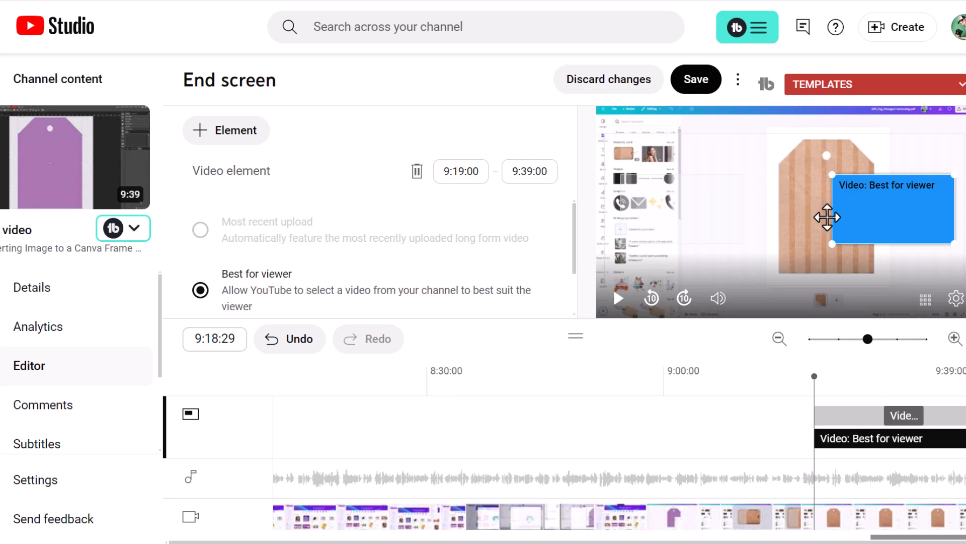
{"action": "left_click", "coordinate": [699, 212]}
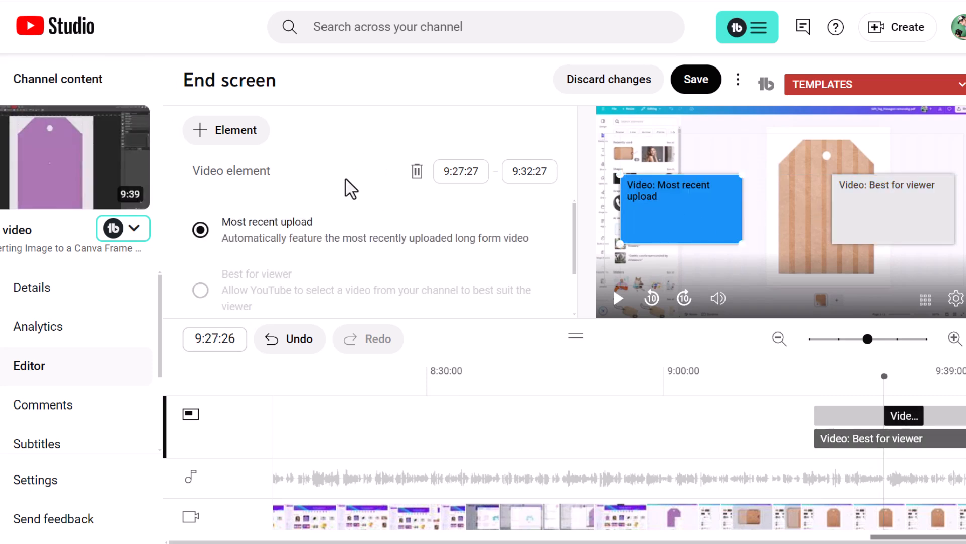
{"action": "left_click", "coordinate": [887, 208]}
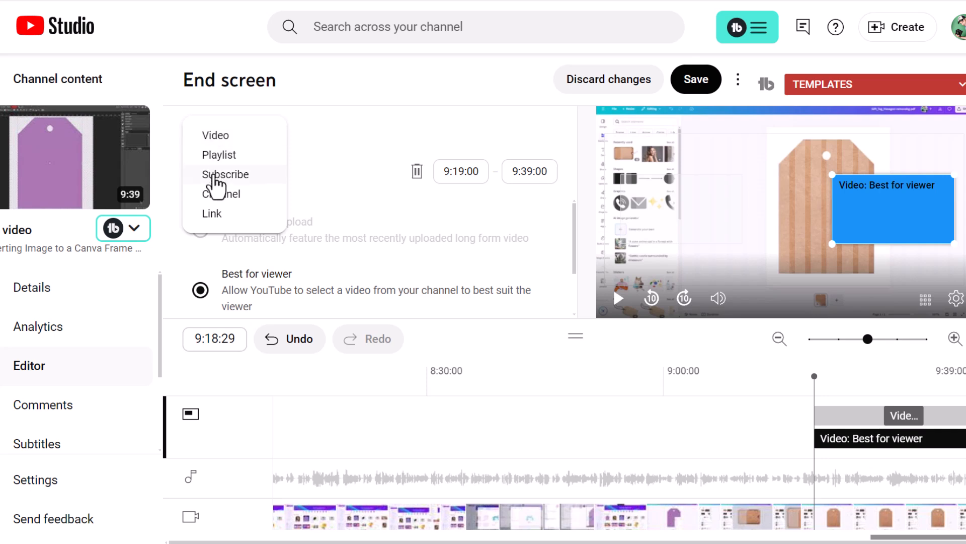
- Add a Subscribe end screen element and place it beside the Best for viewer element
{"action": "left_click", "coordinate": [214, 174]}
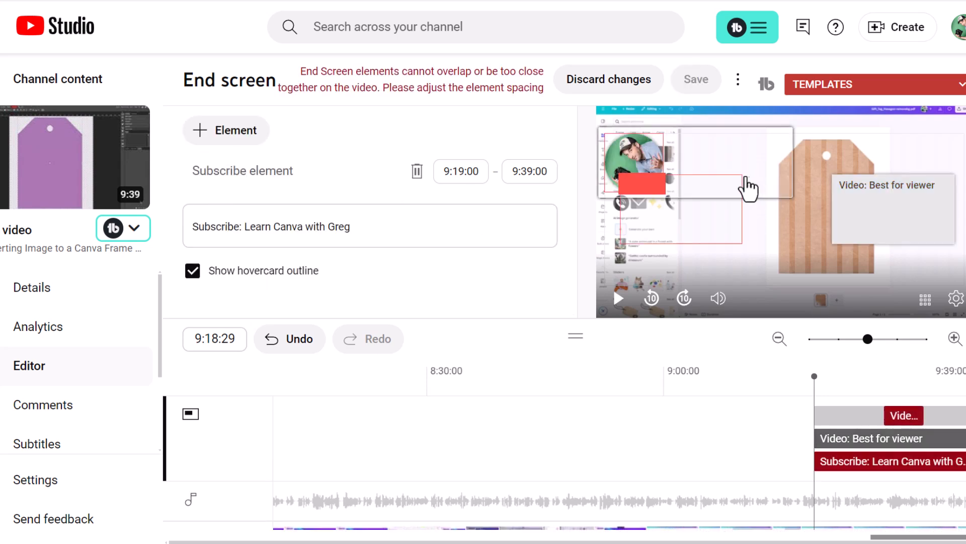
{"action": "left_click_drag", "start_coordinate": [733, 162], "coordinate": [881, 191]}
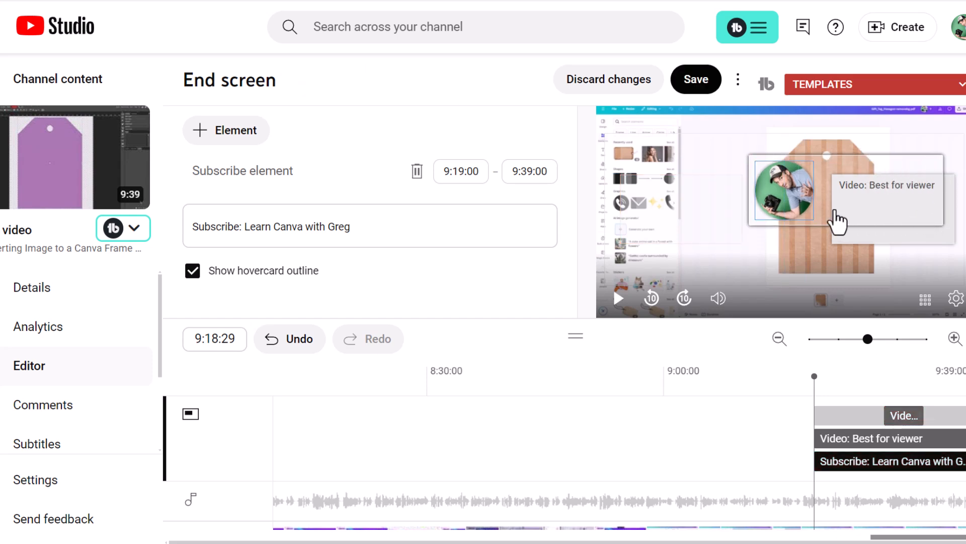
{"action": "left_click_drag", "start_coordinate": [781, 192], "coordinate": [778, 210]}
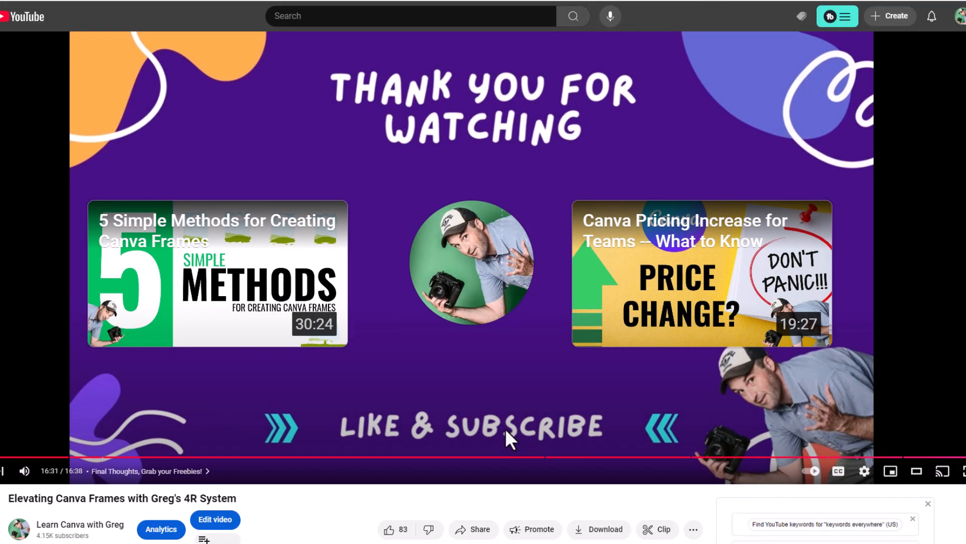
{"action": "mouse_move", "coordinate": [480, 299]}
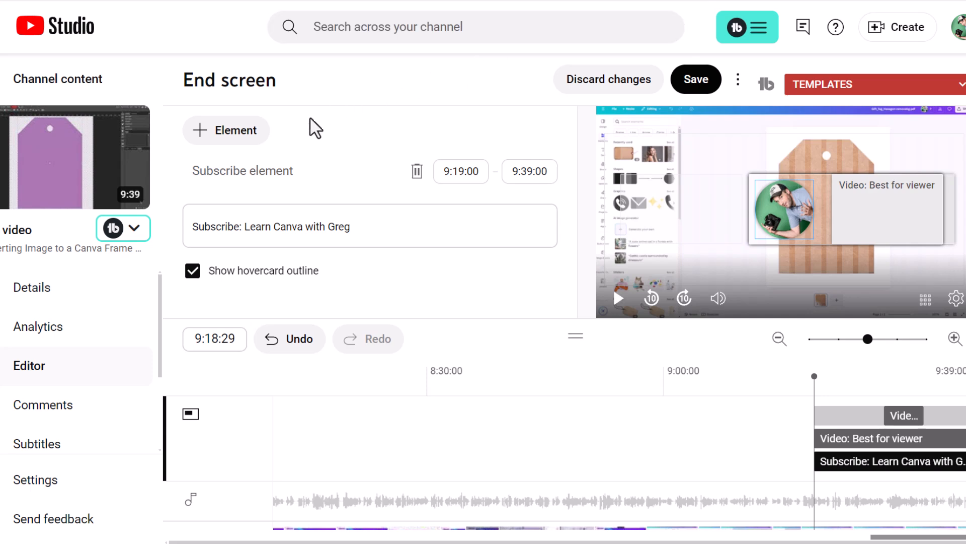
- Browse the available end screen element types, opening the playlist chooser, without adding another element
{"action": "left_click", "coordinate": [199, 139]}
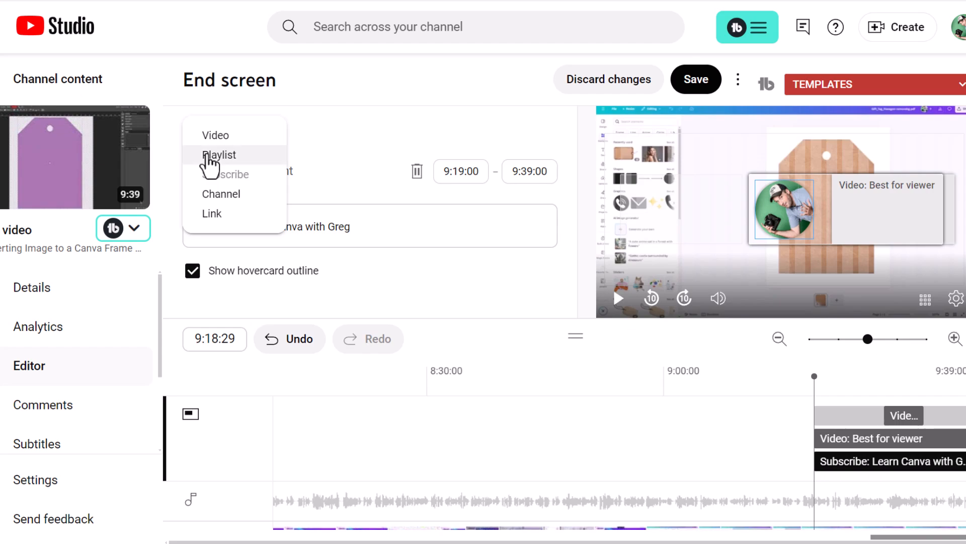
{"action": "left_click", "coordinate": [206, 156]}
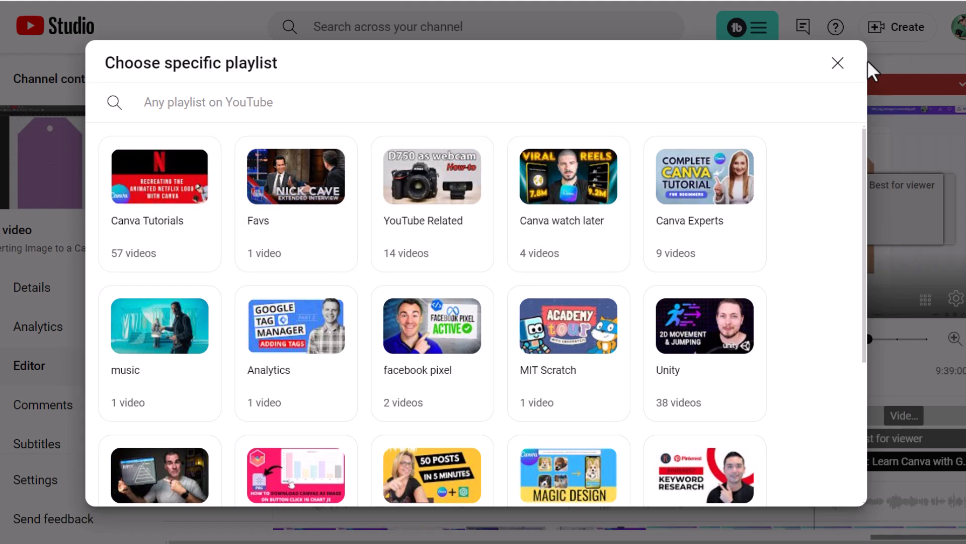
{"action": "left_click", "coordinate": [838, 64]}
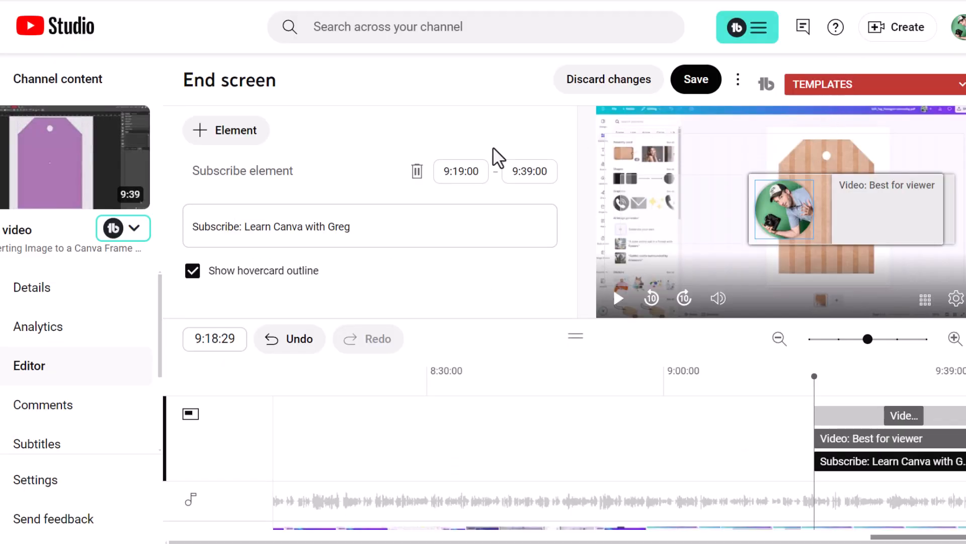
{"action": "left_click", "coordinate": [208, 139]}
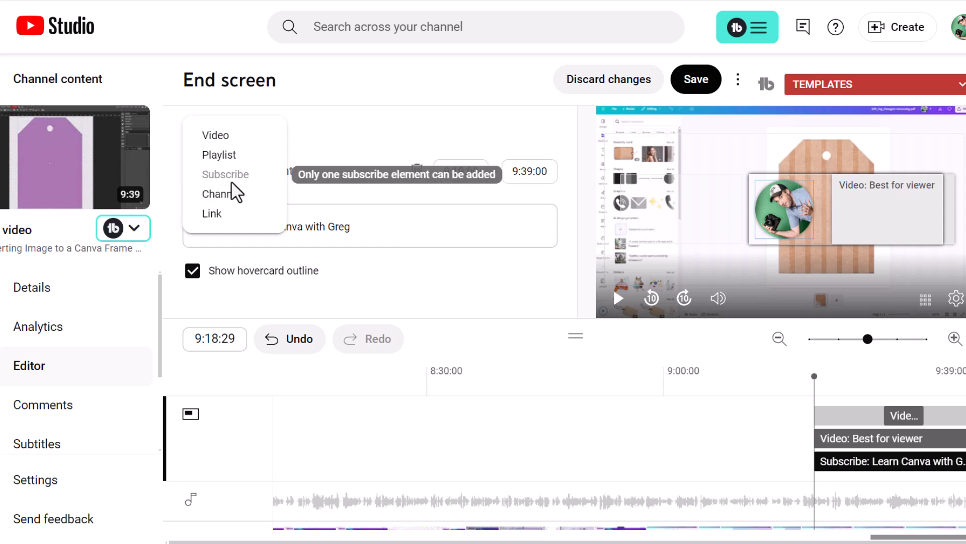
{"action": "left_click", "coordinate": [336, 168]}
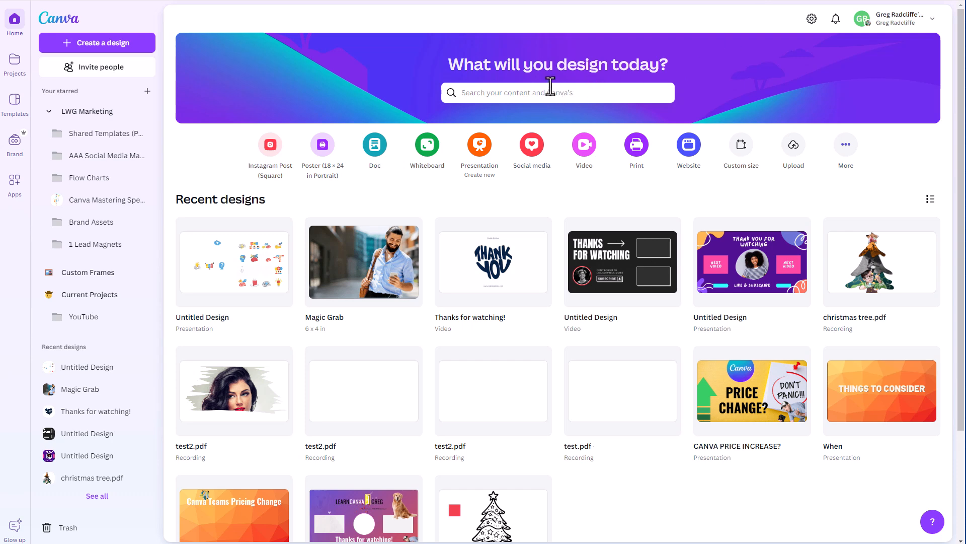
- Switch to Canva, search for youtube outro and create a blank YouTube Outro (1080p) design
{"action": "left_click", "coordinate": [551, 93]}
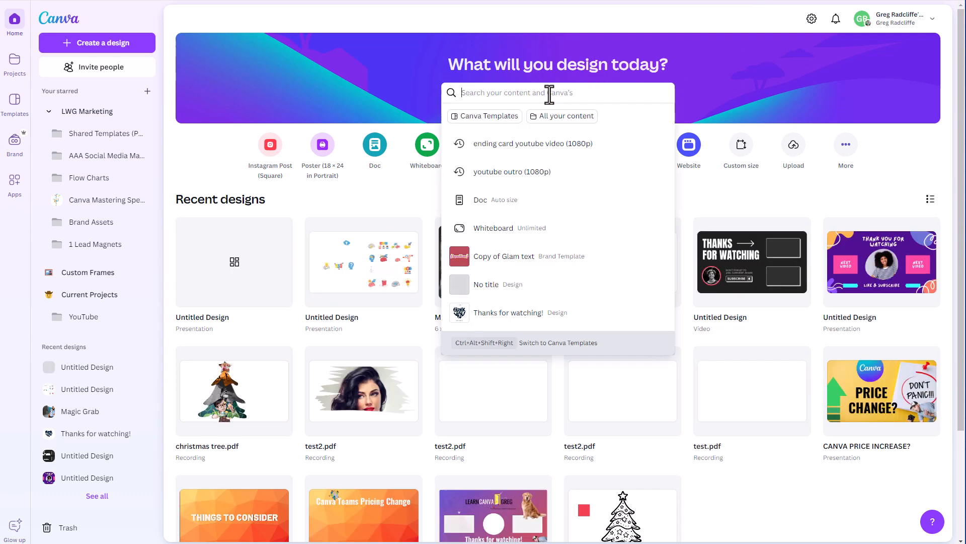
{"action": "type", "text": "youtu"}
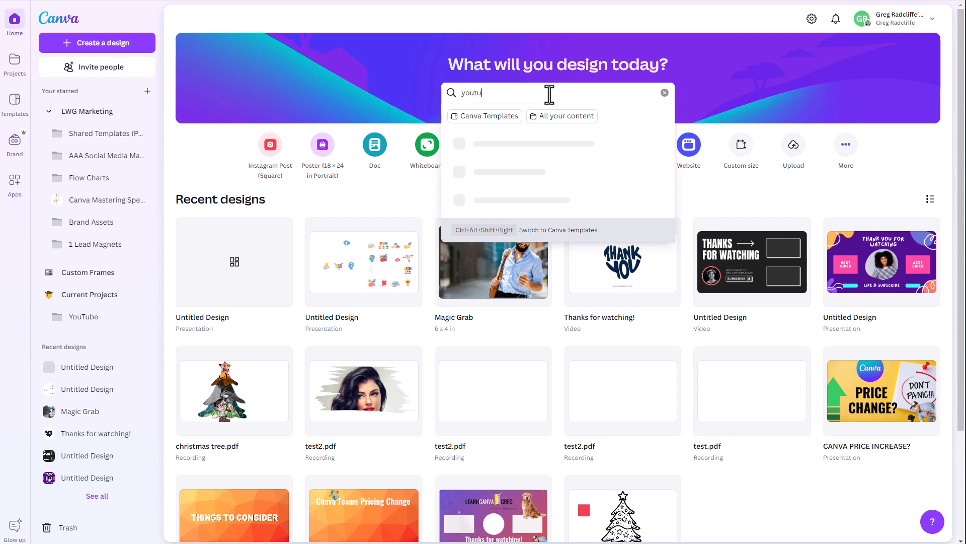
{"action": "type", "text": "be outro"}
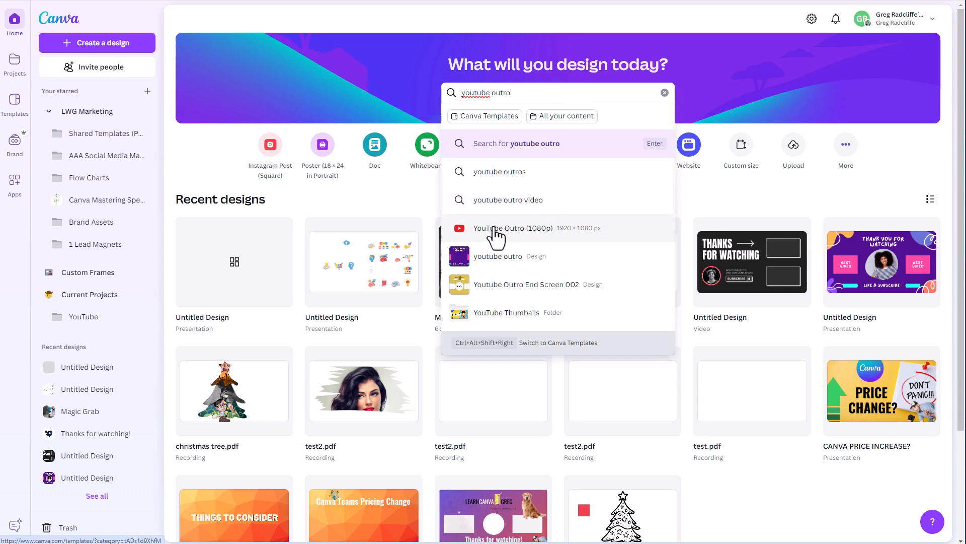
{"action": "left_click", "coordinate": [522, 237]}
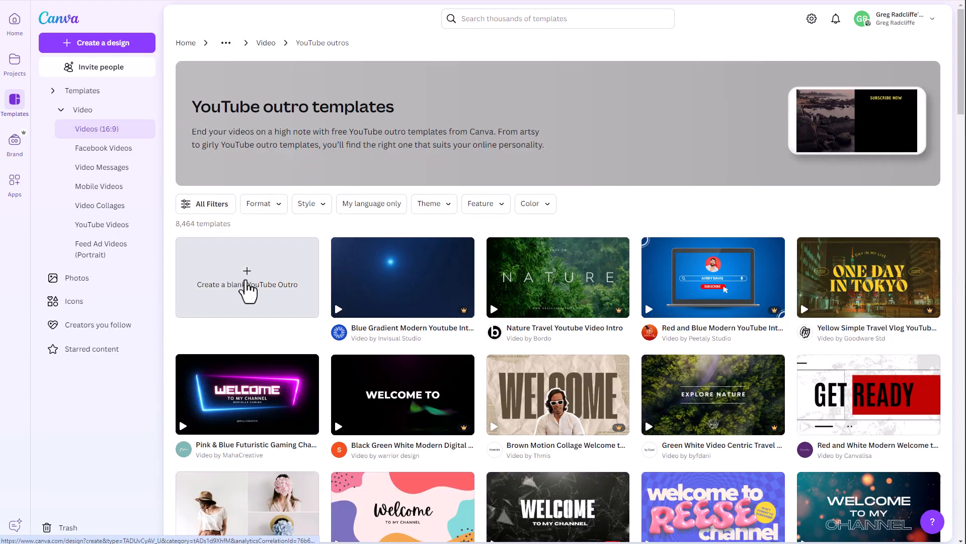
{"action": "left_click", "coordinate": [247, 284]}
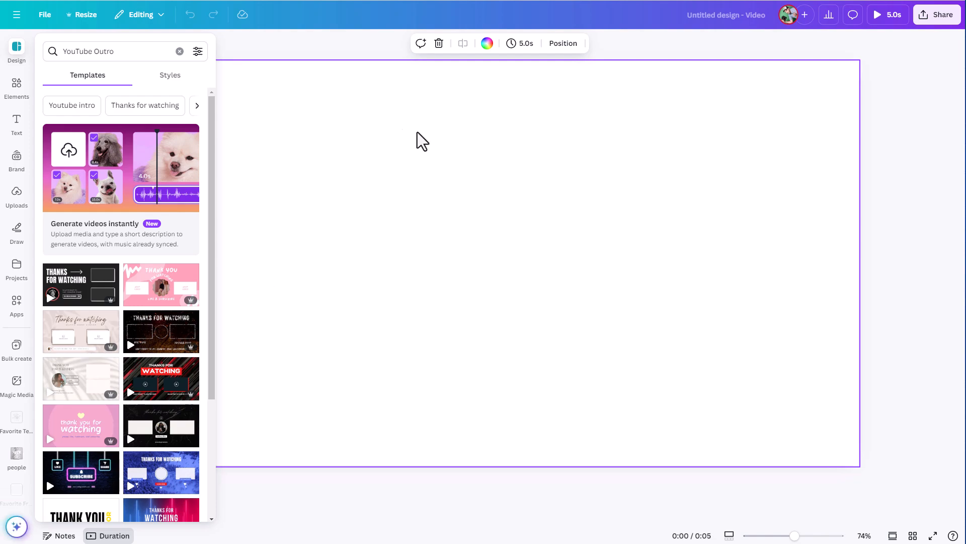
- In the presentation design, search templates for youtube end screen and apply the purple Thank You for Watching template
{"action": "left_click", "coordinate": [770, 1]}
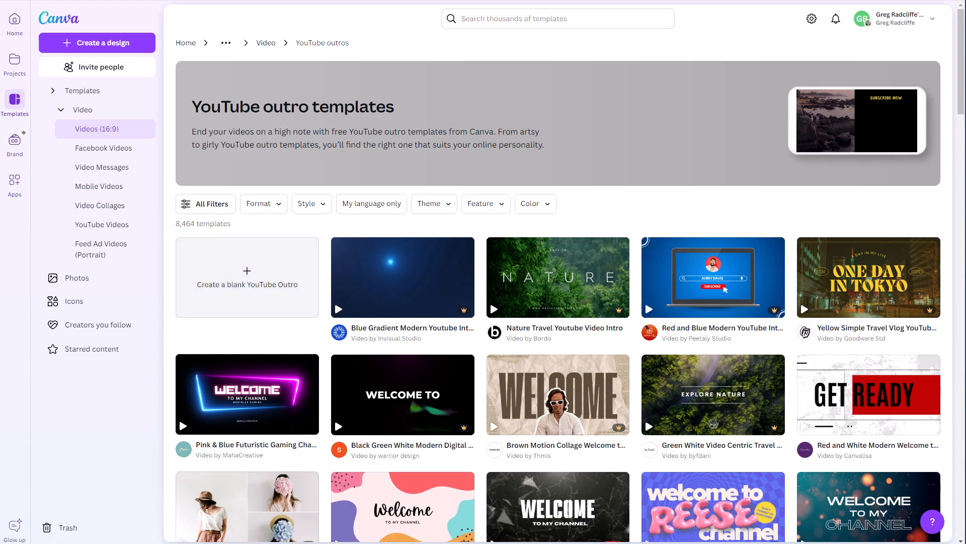
{"action": "left_click", "coordinate": [780, 1]}
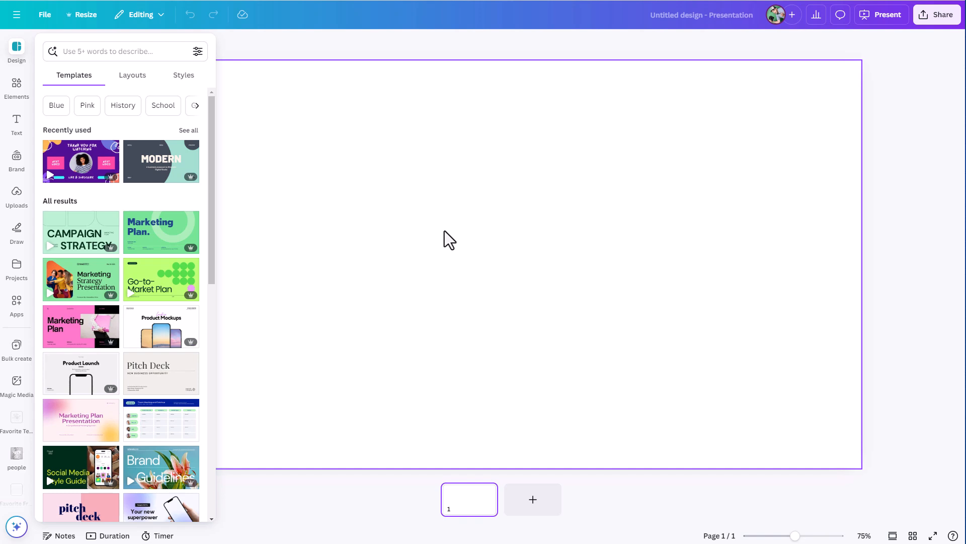
{"action": "left_click", "coordinate": [100, 51]}
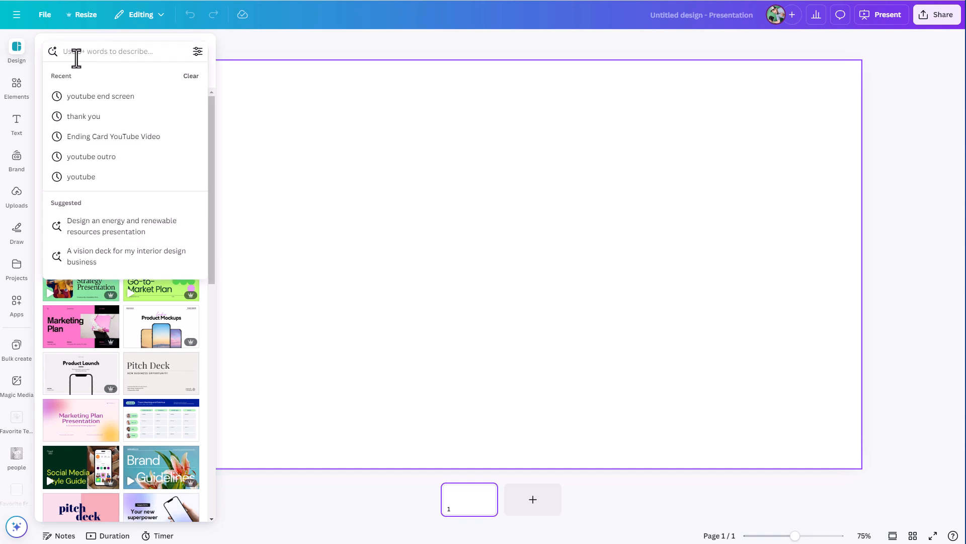
{"action": "left_click", "coordinate": [78, 52]}
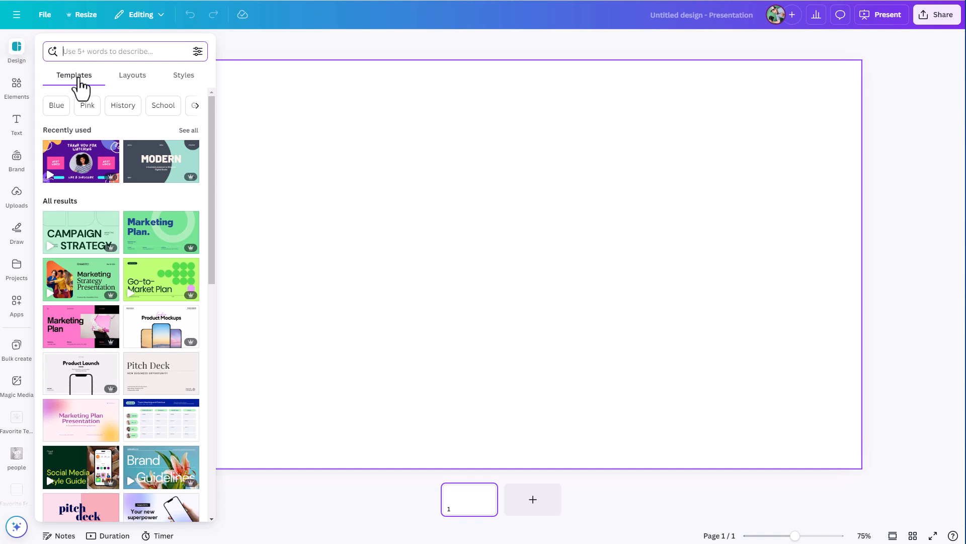
{"action": "type", "text": "youtube"}
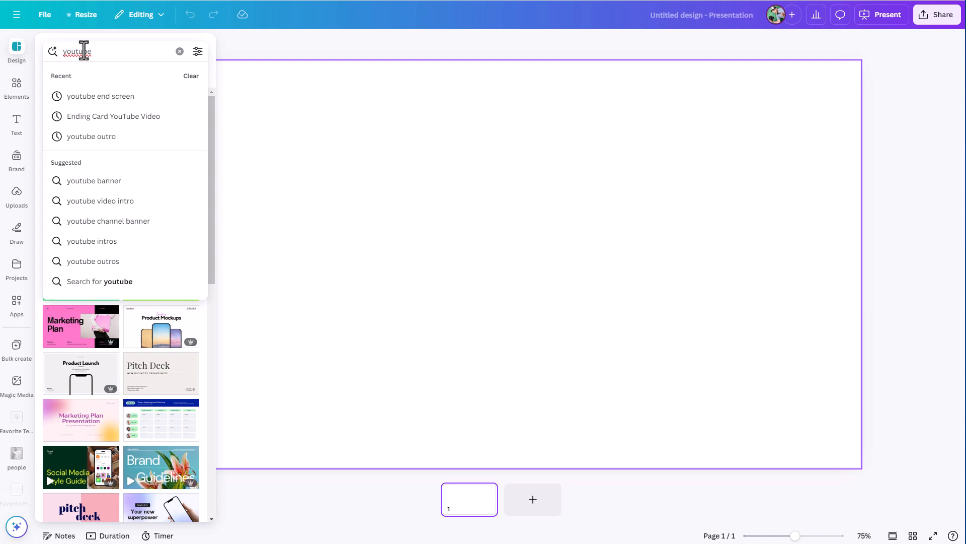
{"action": "left_click", "coordinate": [103, 97]}
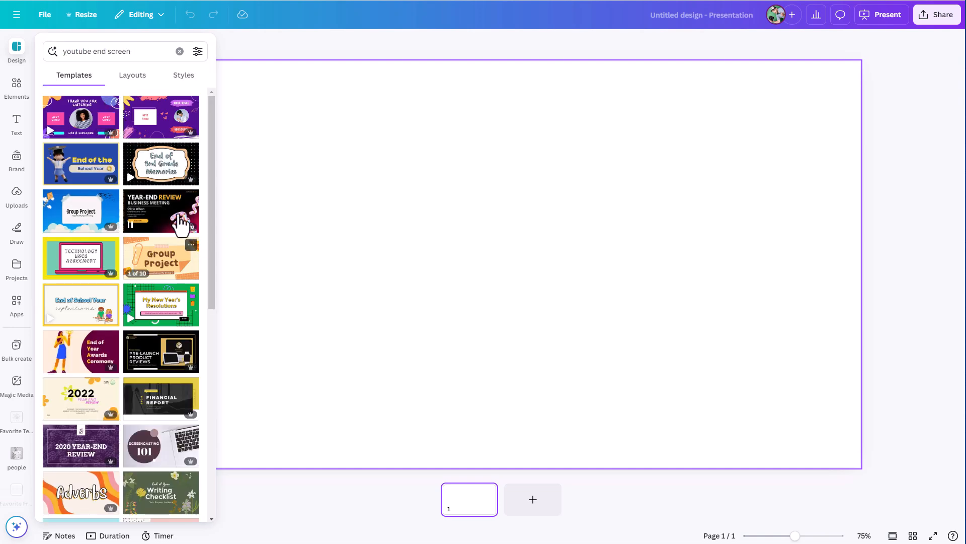
{"action": "left_click", "coordinate": [82, 132]}
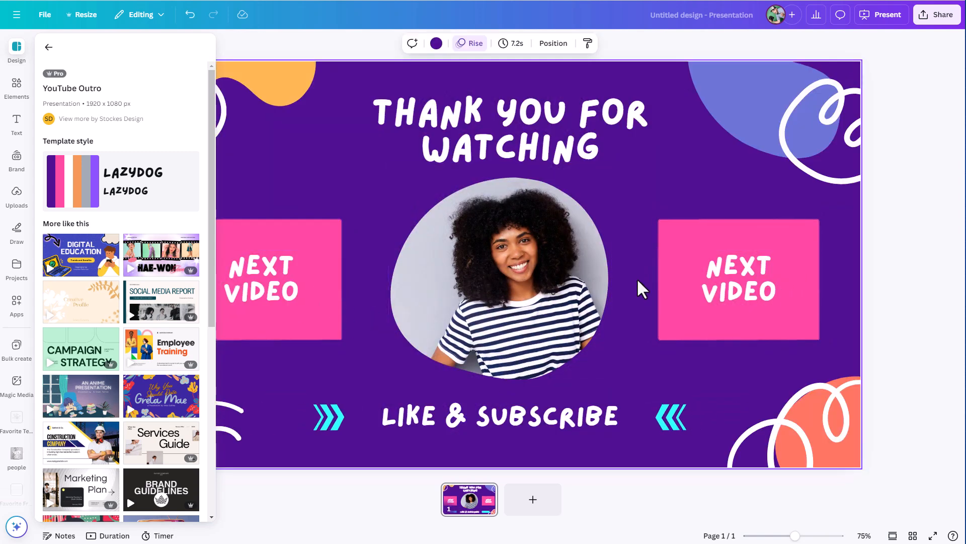
{"action": "left_click", "coordinate": [49, 47]}
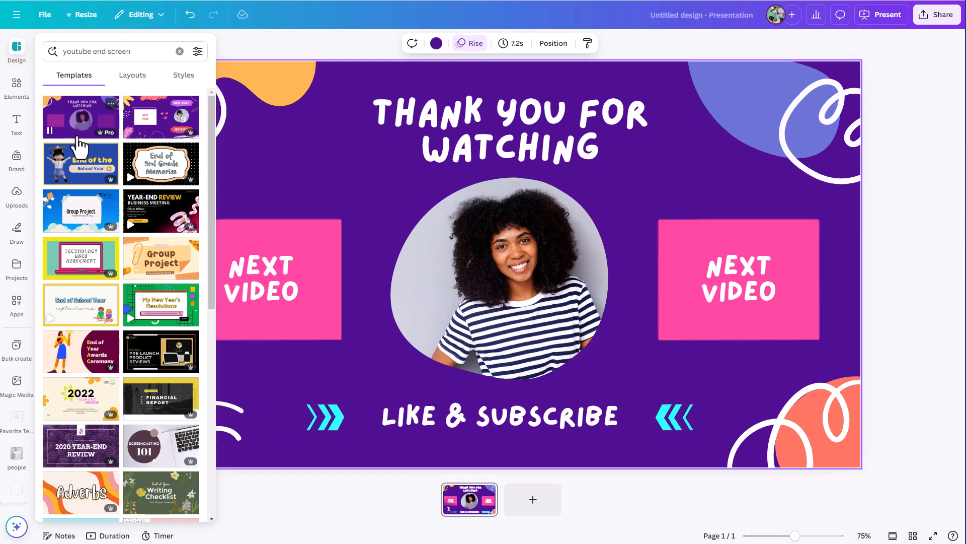
- In the video design, browse YouTube Outro templates and apply the Black and Red Modern Bold Thanks For Watching template
{"action": "scroll", "coordinate": [106, 179], "scroll_direction": "down", "scroll_amount": 1}
{"action": "scroll", "coordinate": [106, 179], "scroll_direction": "down", "scroll_amount": 1}
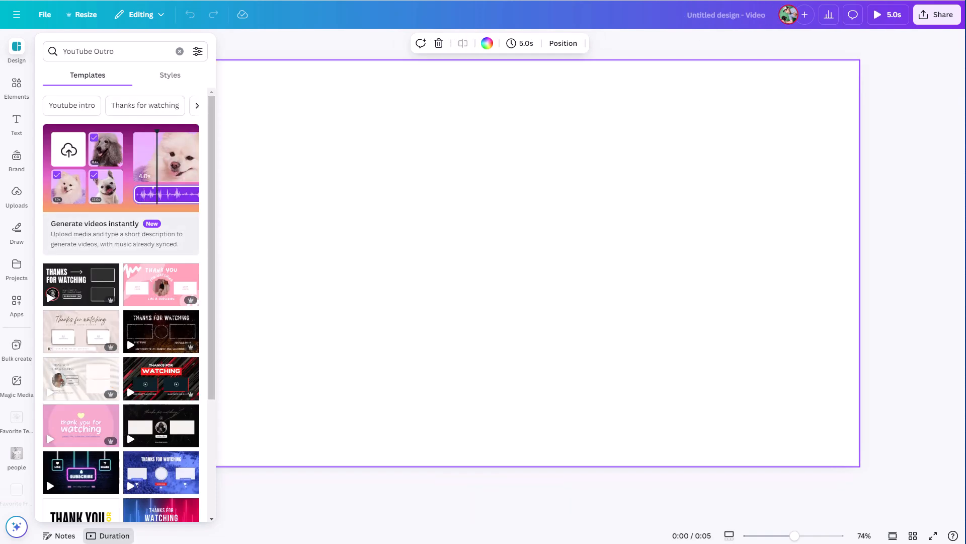
{"action": "scroll", "coordinate": [114, 485], "scroll_direction": "down", "scroll_amount": 3}
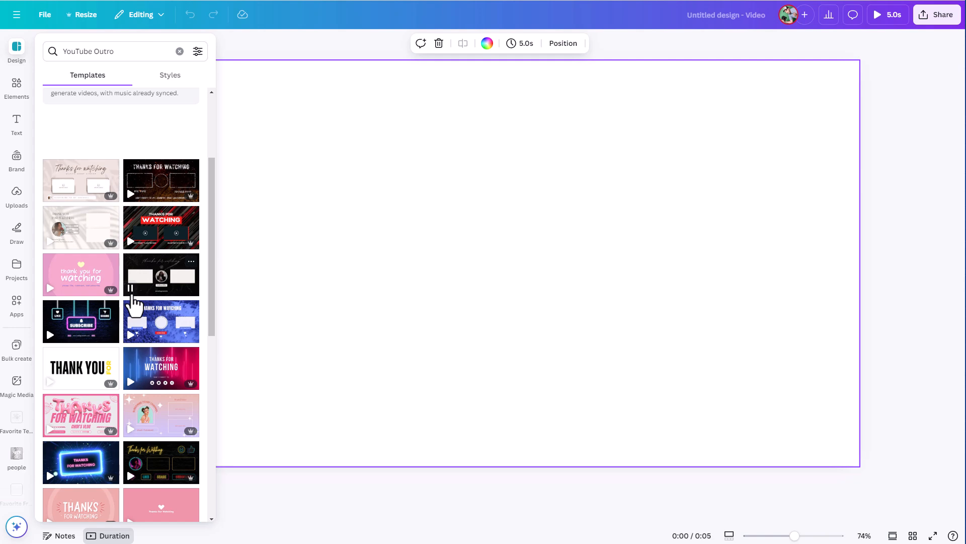
{"action": "scroll", "coordinate": [160, 329], "scroll_direction": "up", "scroll_amount": 3}
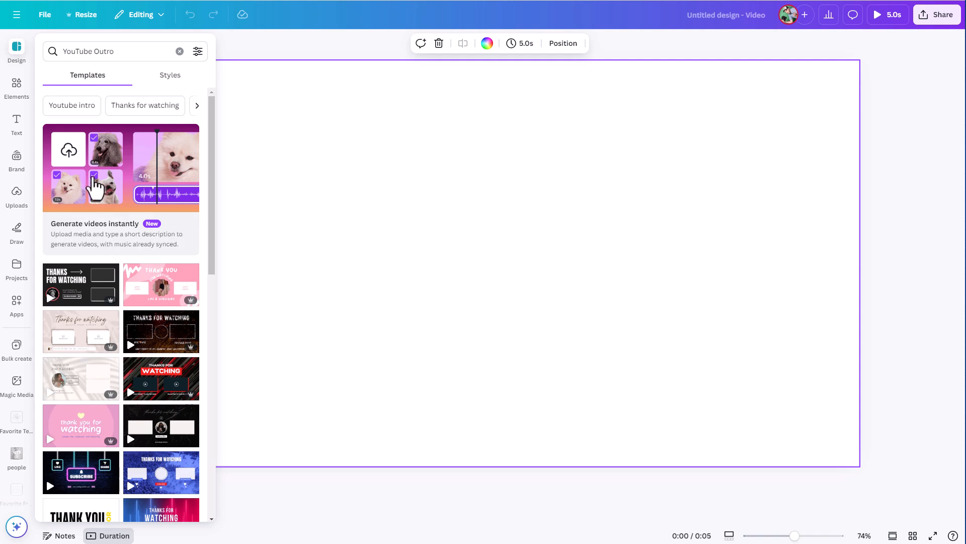
{"action": "mouse_move", "coordinate": [99, 302]}
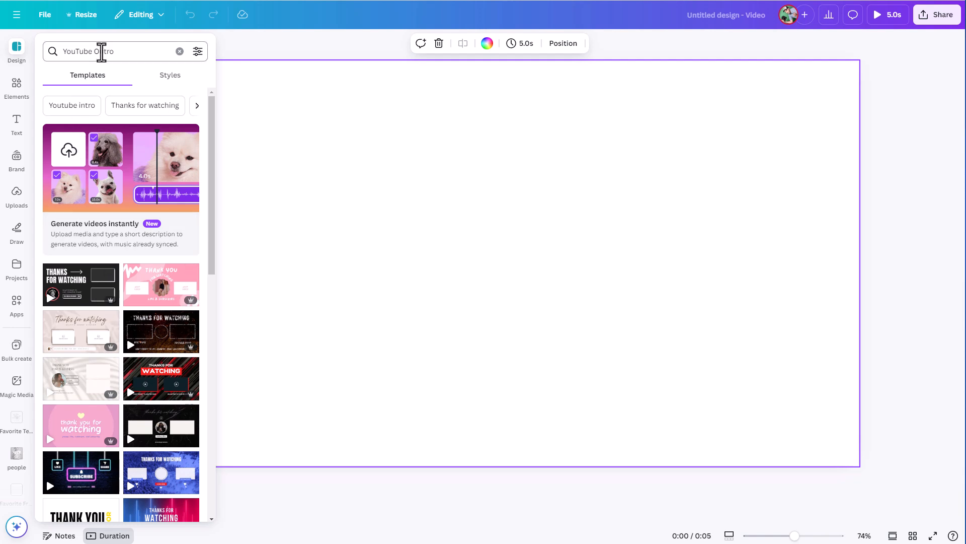
{"action": "left_click", "coordinate": [88, 288]}
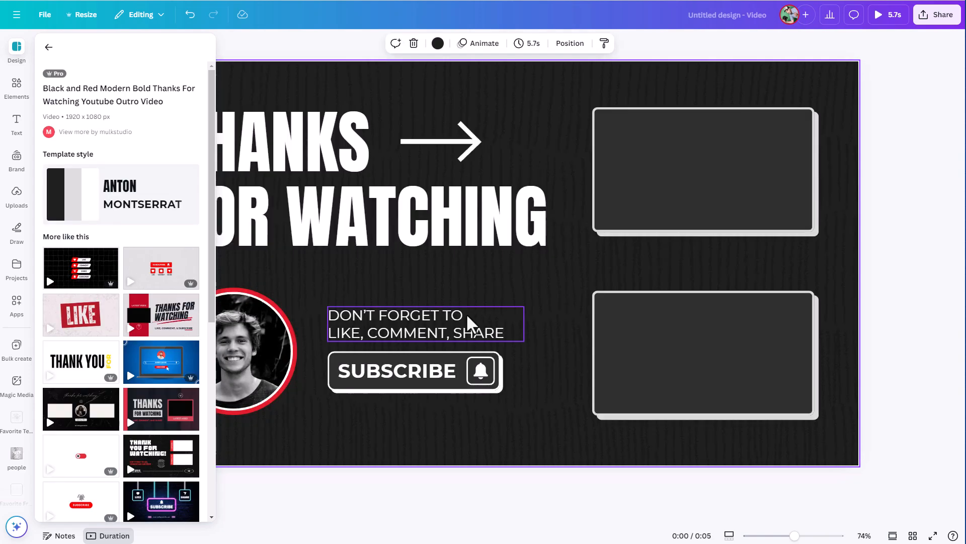
- Apply the Blue End Screen Winter Youtube Outro template to the video design instead
{"action": "mouse_move", "coordinate": [175, 286]}
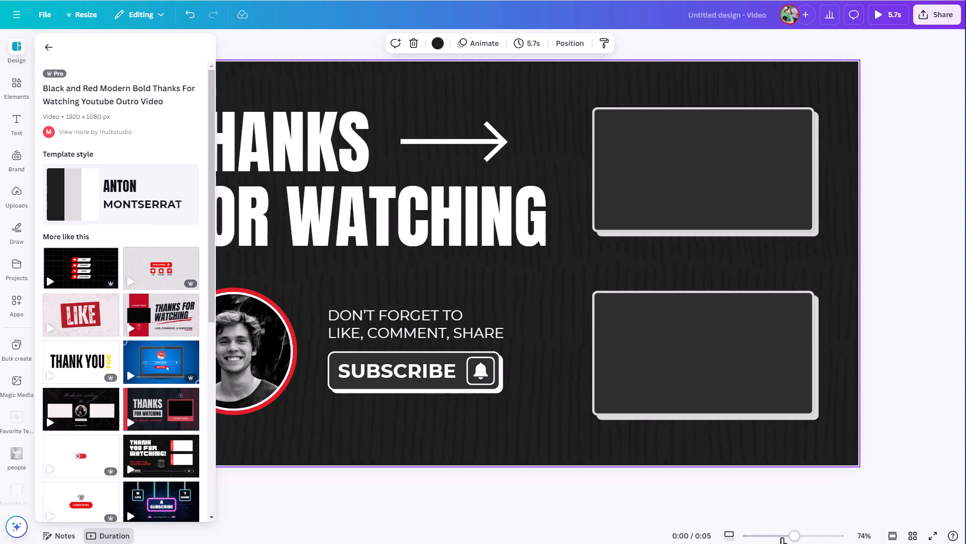
{"action": "left_click", "coordinate": [22, 51]}
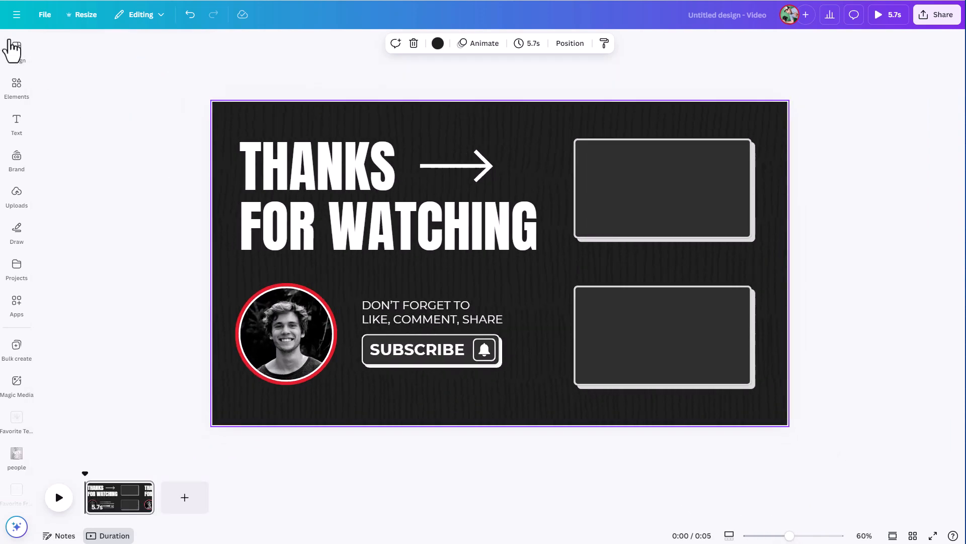
{"action": "left_click", "coordinate": [22, 52]}
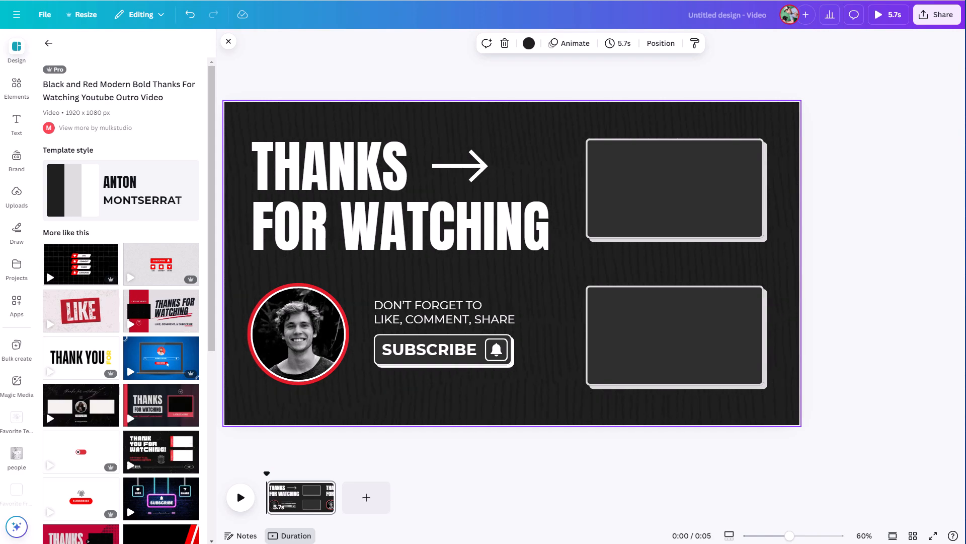
{"action": "left_click", "coordinate": [48, 43]}
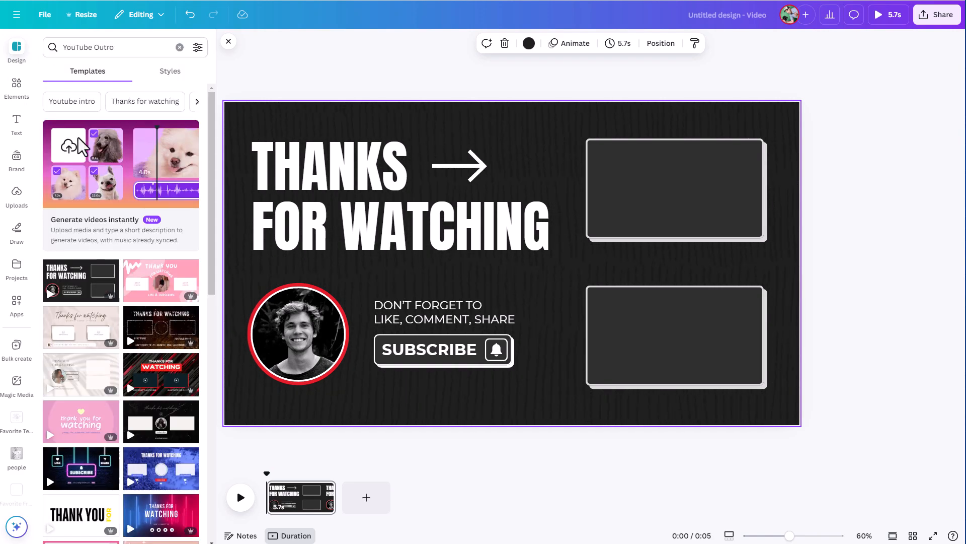
{"action": "scroll", "coordinate": [129, 398], "scroll_direction": "down", "scroll_amount": 3}
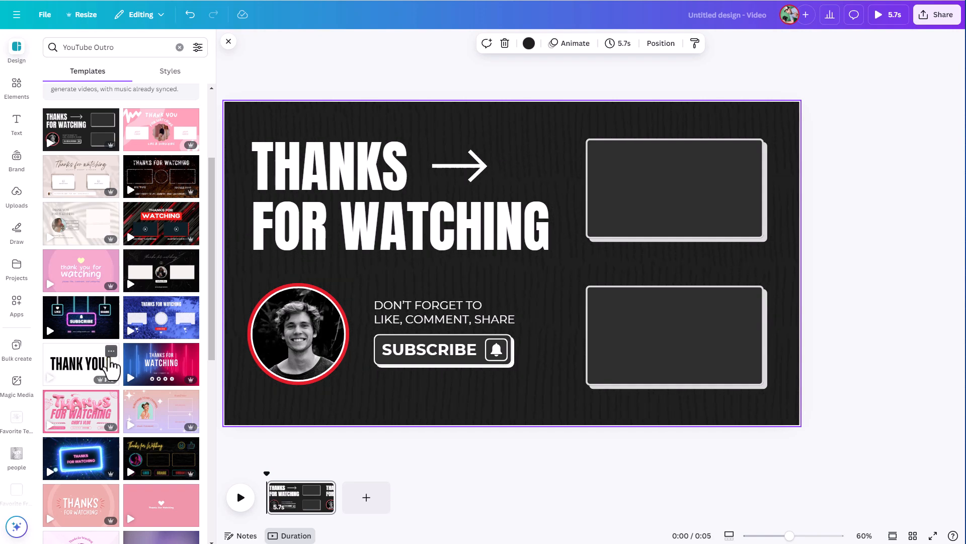
{"action": "left_click", "coordinate": [160, 332]}
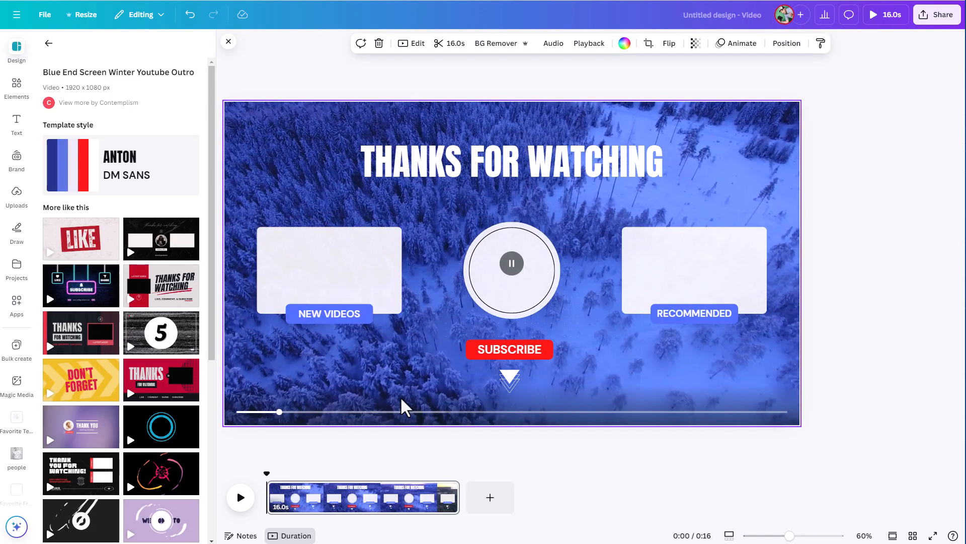
- Add a second page and apply the Black and Red Thanks for Watching YouTube Outro template to it
{"action": "left_click", "coordinate": [495, 505]}
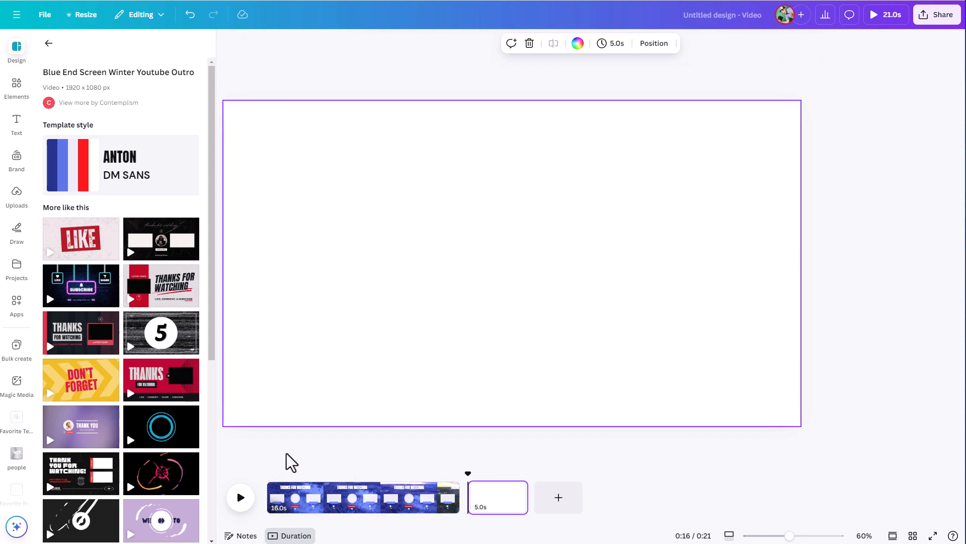
{"action": "left_click", "coordinate": [145, 390]}
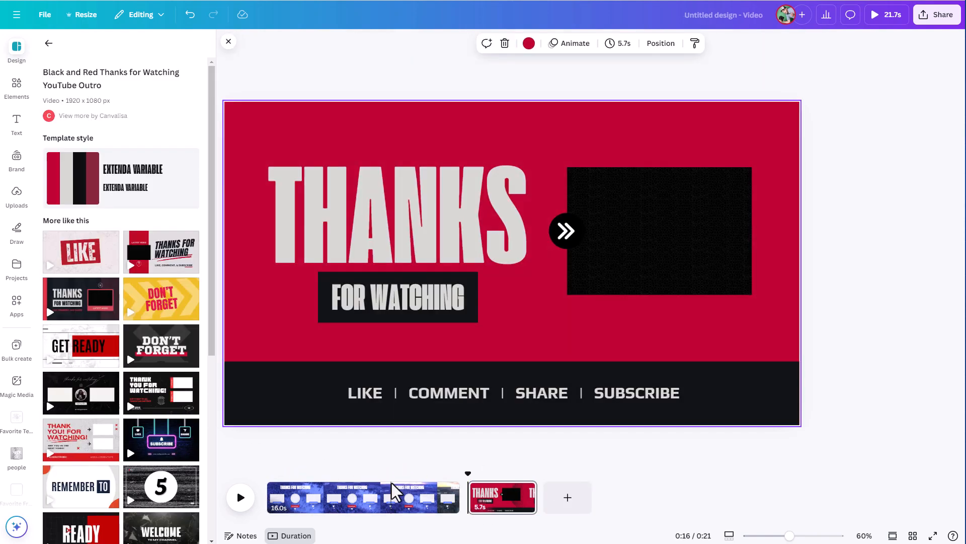
{"action": "left_click", "coordinate": [395, 519]}
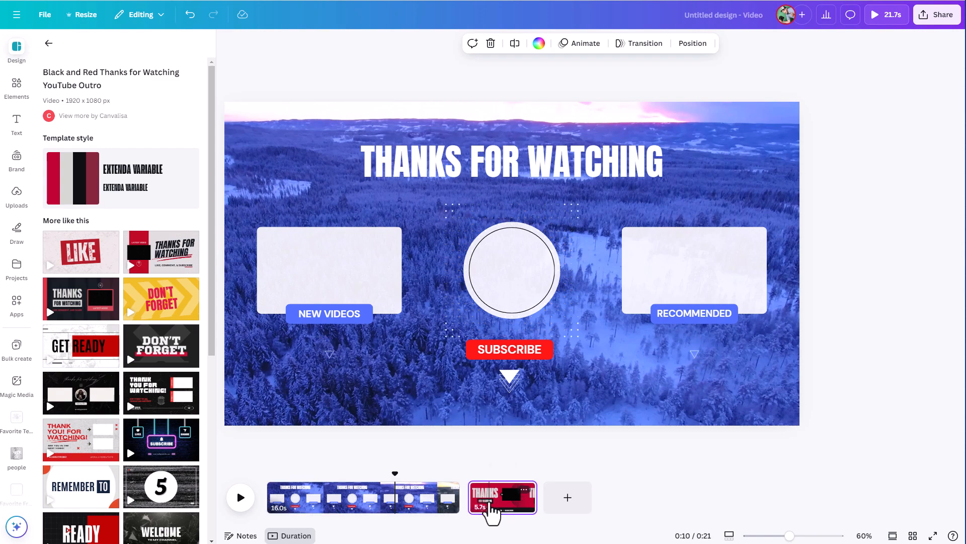
{"action": "left_click", "coordinate": [489, 511]}
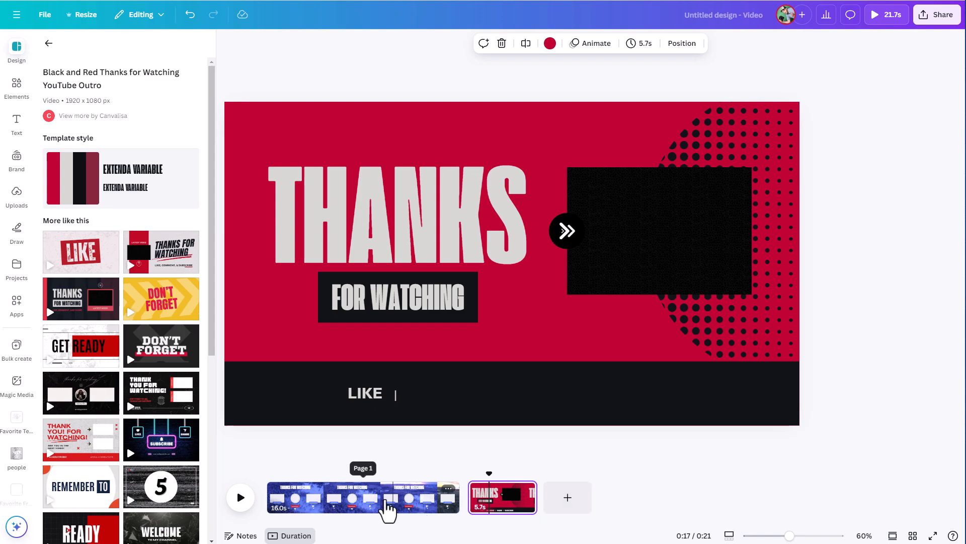
{"action": "left_click", "coordinate": [388, 509]}
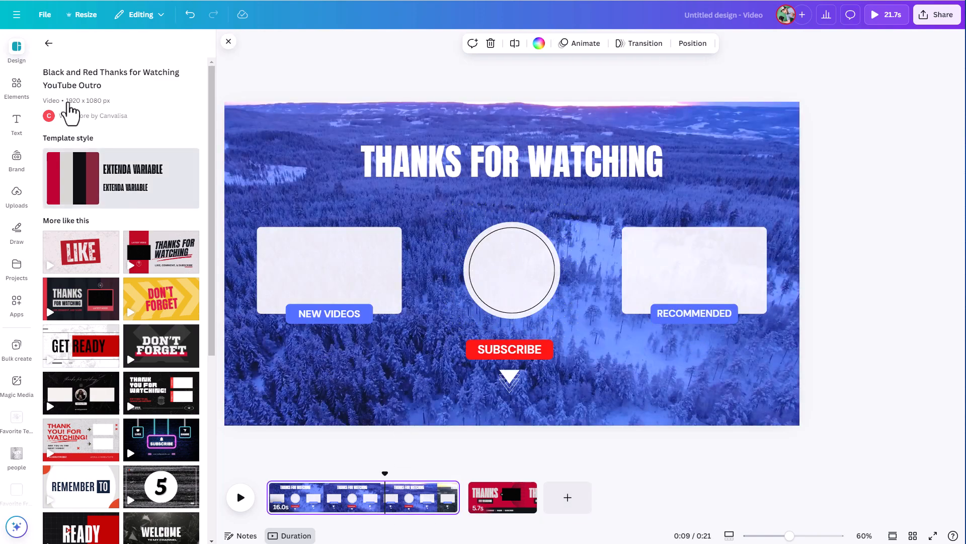
{"action": "left_click", "coordinate": [47, 44]}
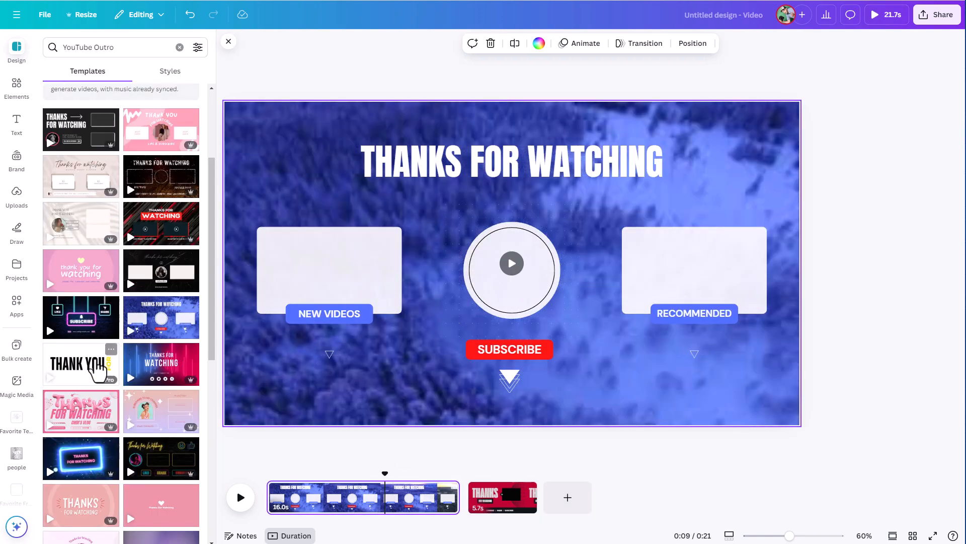
- Replace the first page's design with the Black and Red Modern Bold Thanks For Watching YouTube Outro template
{"action": "scroll", "coordinate": [134, 312], "scroll_direction": "down", "scroll_amount": 1}
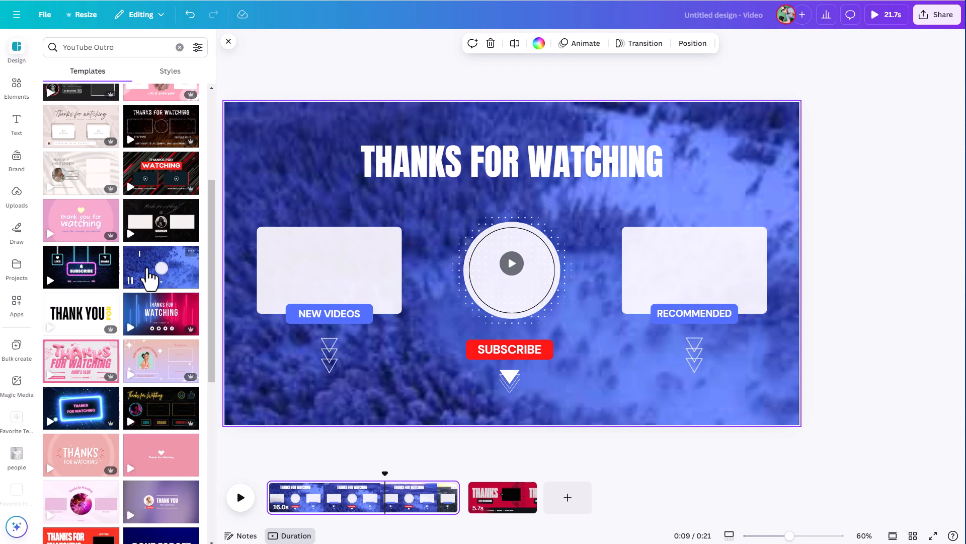
{"action": "left_click", "coordinate": [159, 228]}
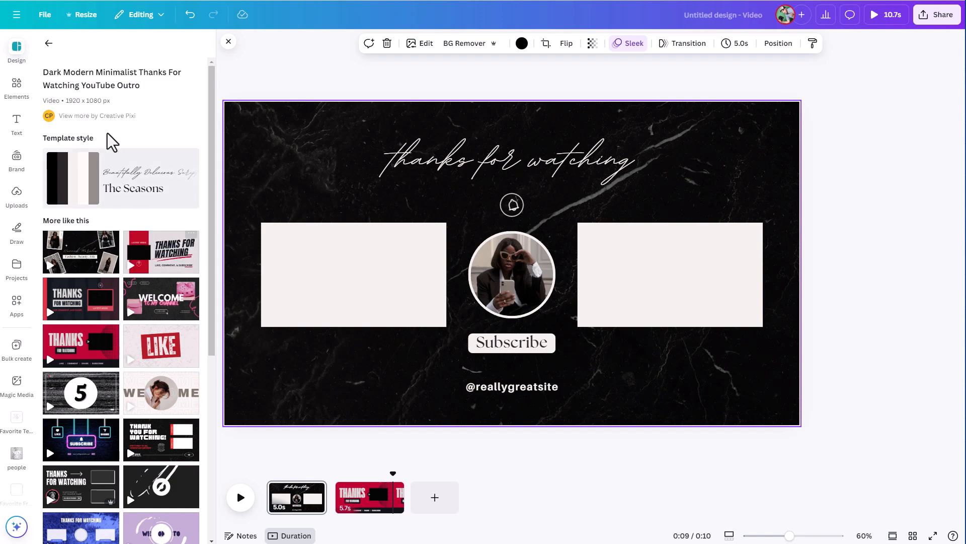
{"action": "scroll", "coordinate": [114, 395], "scroll_direction": "down", "scroll_amount": 3}
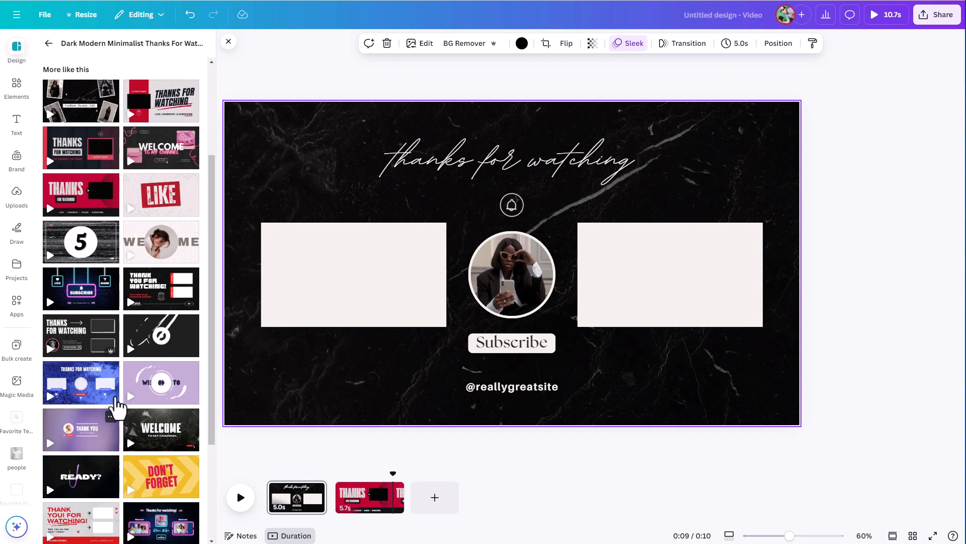
{"action": "left_click", "coordinate": [95, 345]}
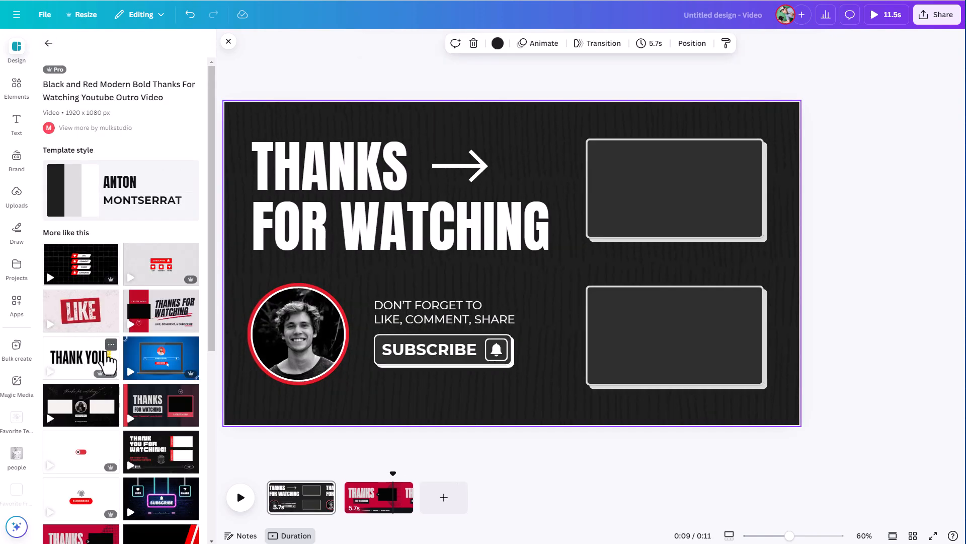
{"action": "left_click", "coordinate": [48, 42]}
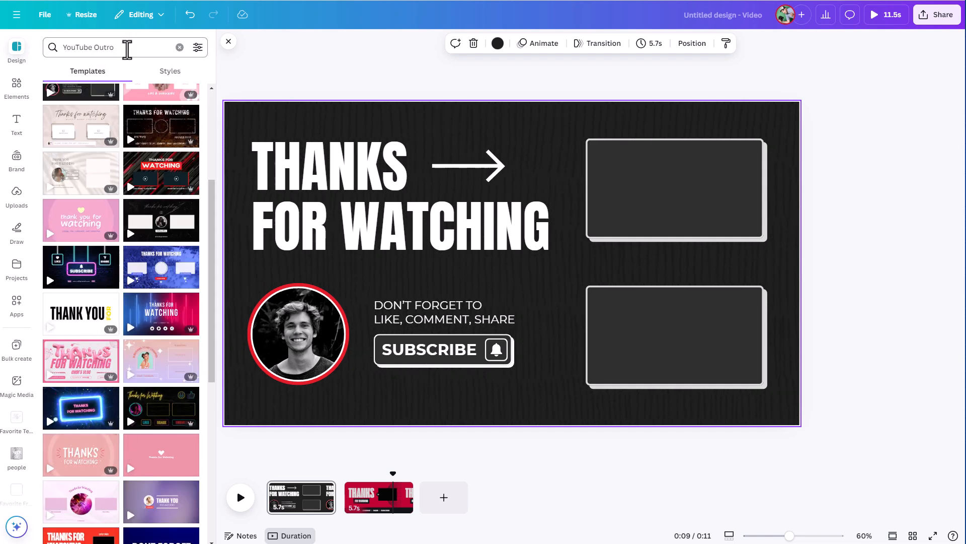
- Search the templates for YouTube Outro pink
{"action": "left_click", "coordinate": [129, 48]}
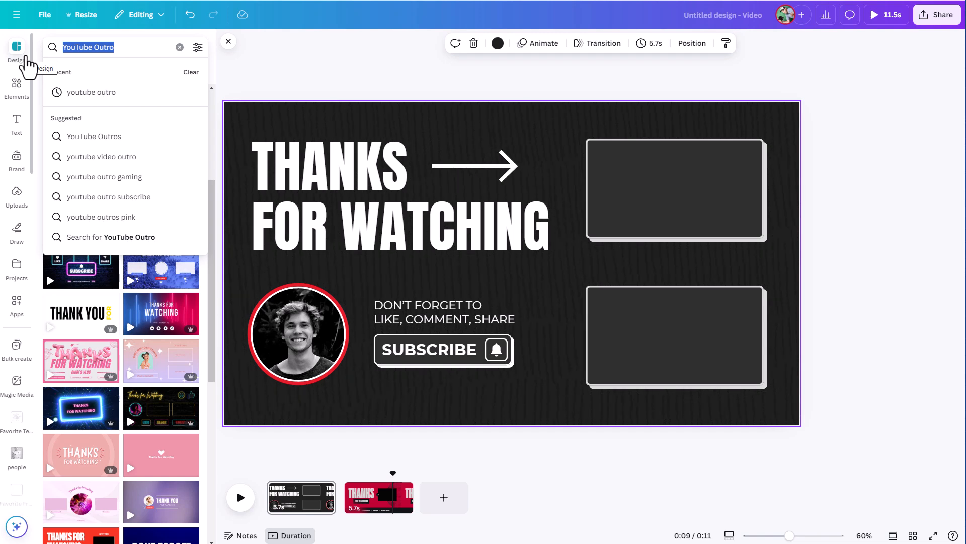
{"action": "key", "text": "End"}
{"action": "type", "text": "pink"}
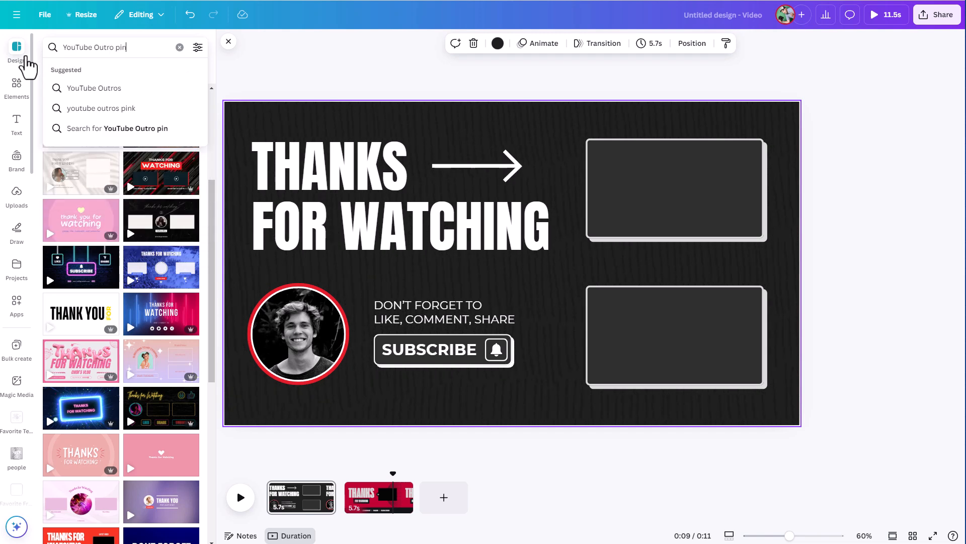
{"action": "key", "text": "Return"}
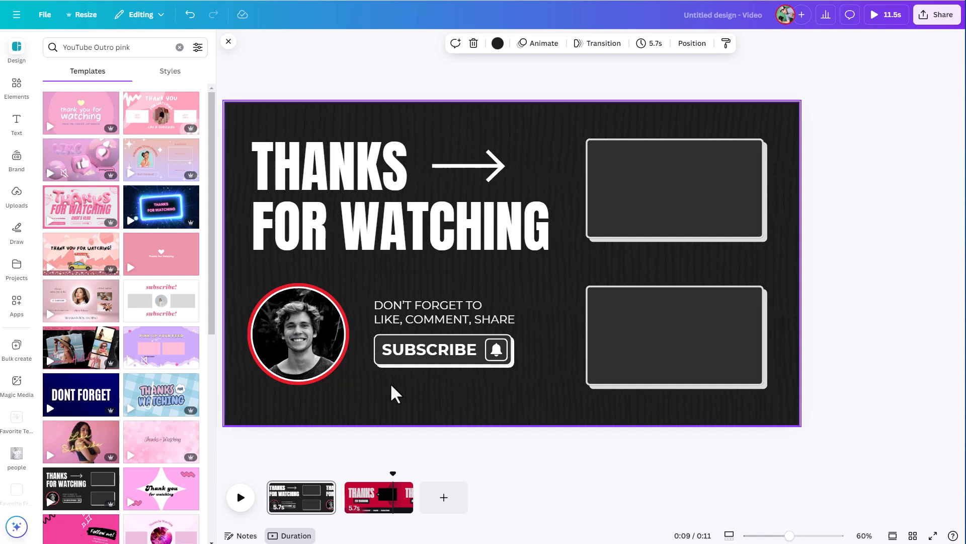
- Move the red Thanks for Watching page to the start of the timeline, before the black page
{"action": "left_click_drag", "start_coordinate": [392, 516], "coordinate": [298, 513]}
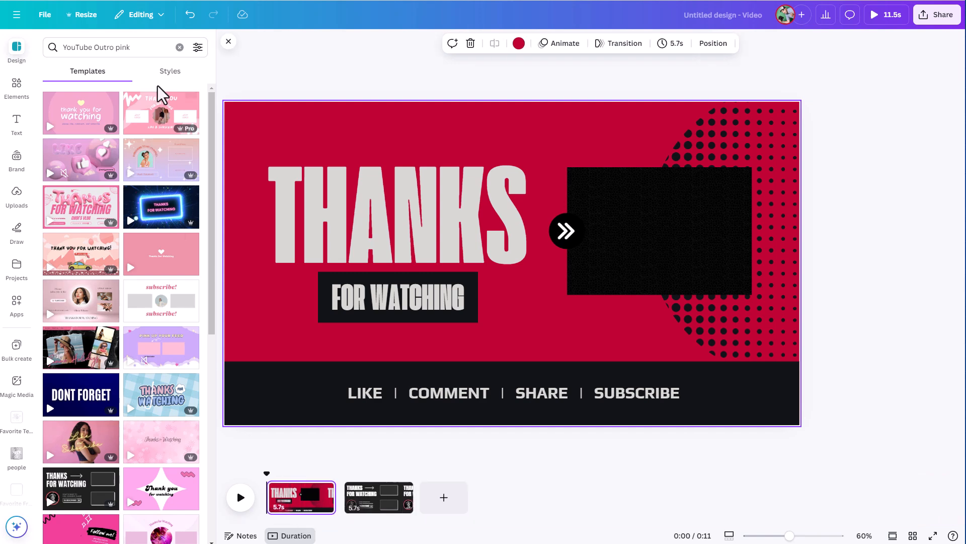
{"action": "left_click", "coordinate": [138, 50]}
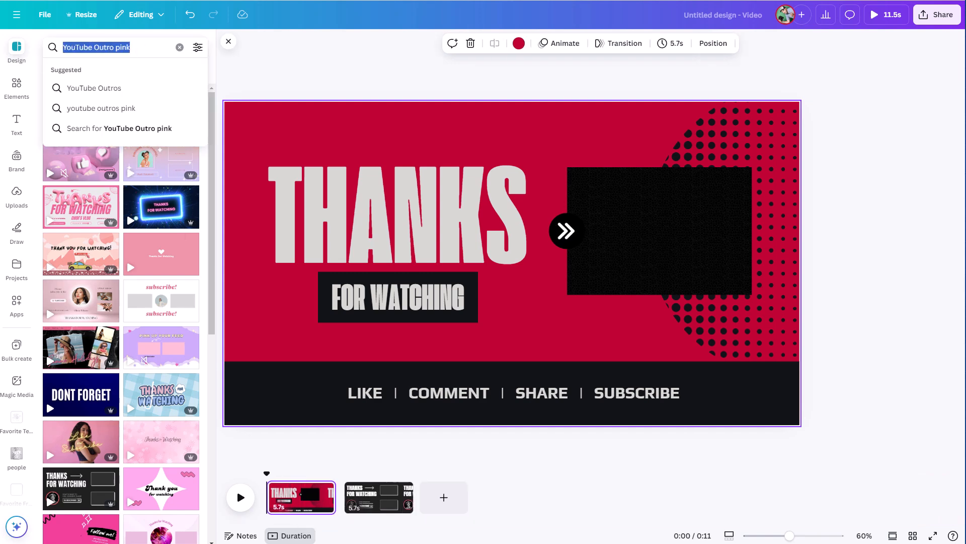
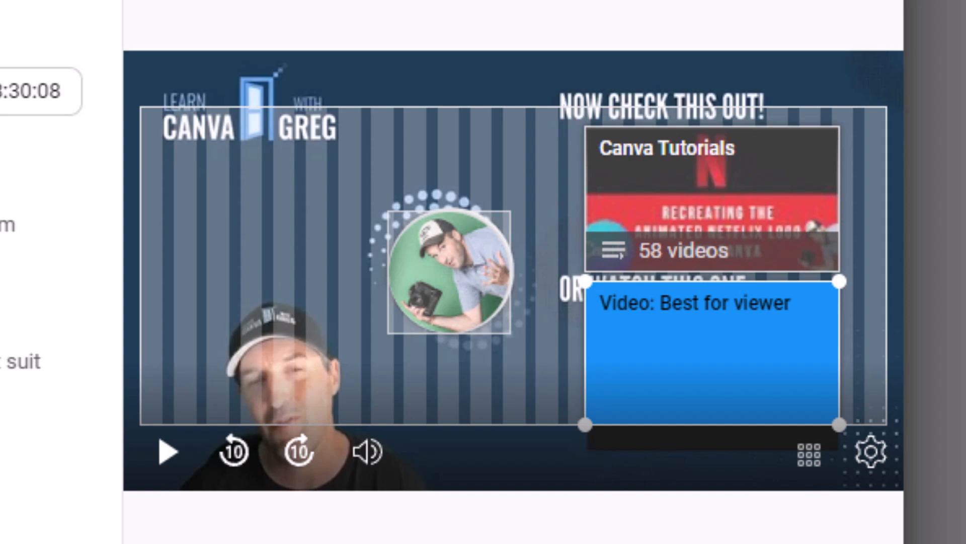
- Play and pause the end screen preview with its video and playlist elements
{"action": "key", "text": "space"}
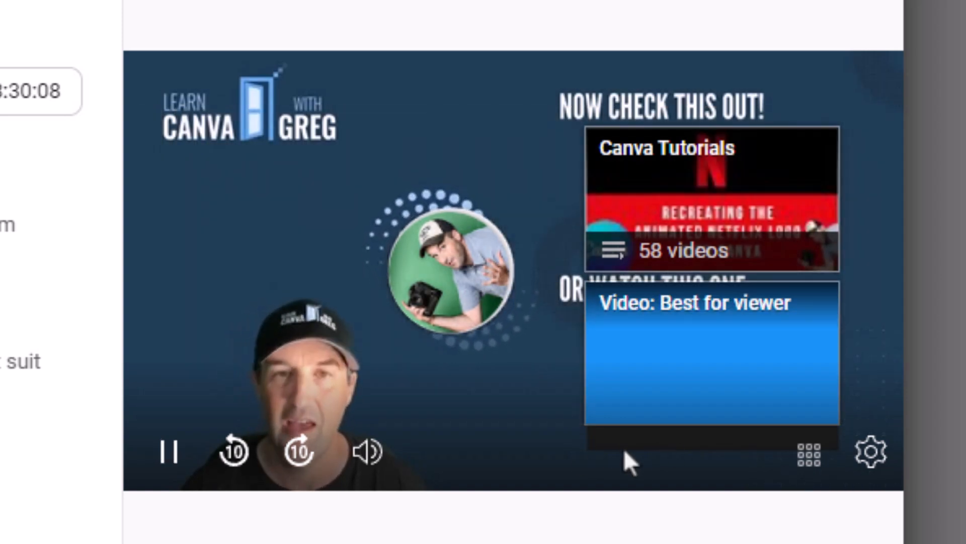
{"action": "key", "text": "space"}
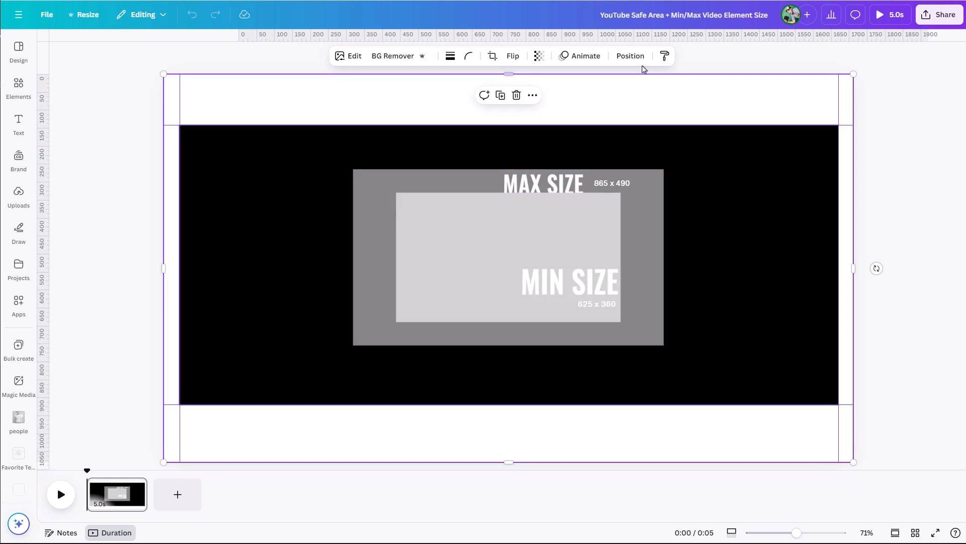
- Copy the black Safe Area layer into the END SCREEN TEMPLATE 002 design and move it down the layer stack above the background
{"action": "left_click", "coordinate": [631, 56]}
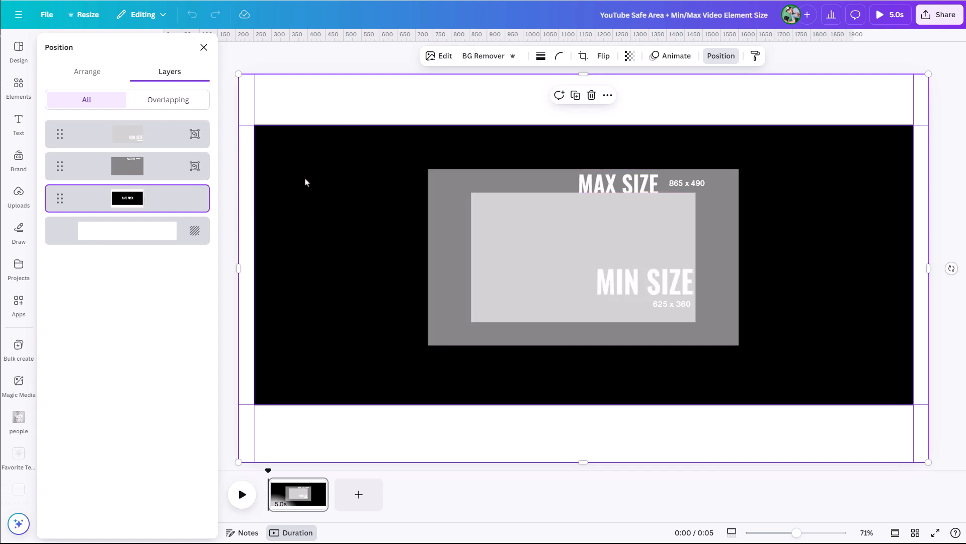
{"action": "left_click", "coordinate": [151, 168]}
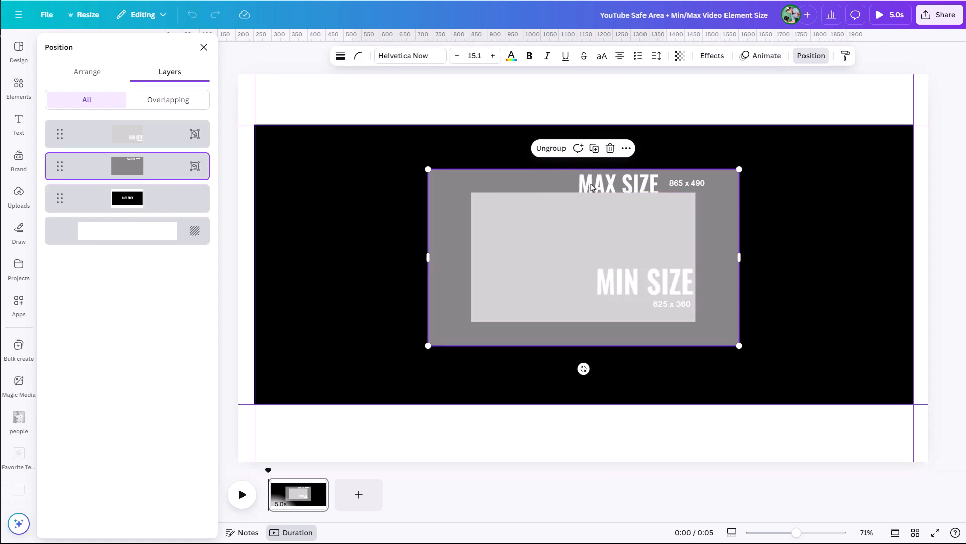
{"action": "left_click", "coordinate": [156, 196]}
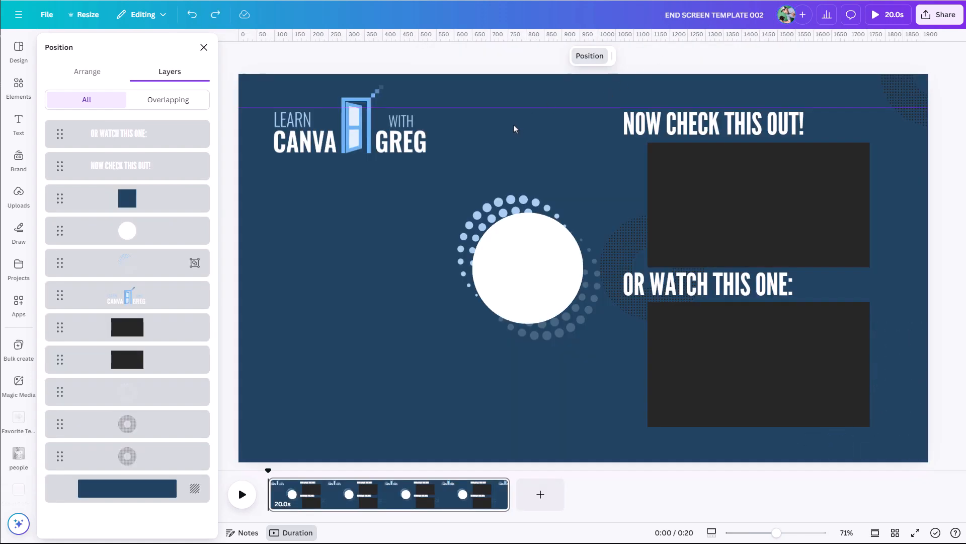
{"action": "key", "text": "ctrl+v"}
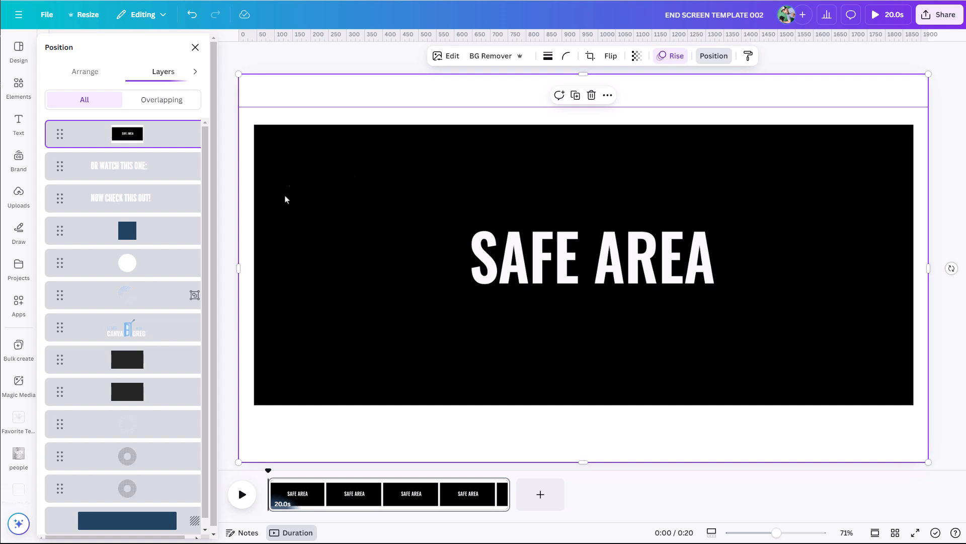
{"action": "mouse_move", "coordinate": [238, 74]}
{"action": "left_mouse_down"}
{"action": "mouse_move", "coordinate": [268, 90]}
{"action": "mouse_move", "coordinate": [239, 75]}
{"action": "left_mouse_up"}
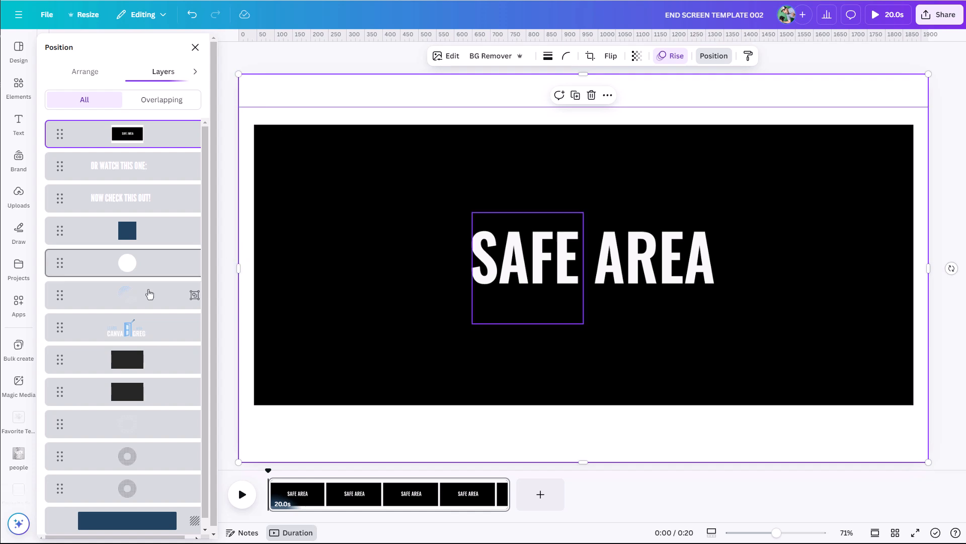
{"action": "left_click_drag", "start_coordinate": [145, 133], "coordinate": [142, 409]}
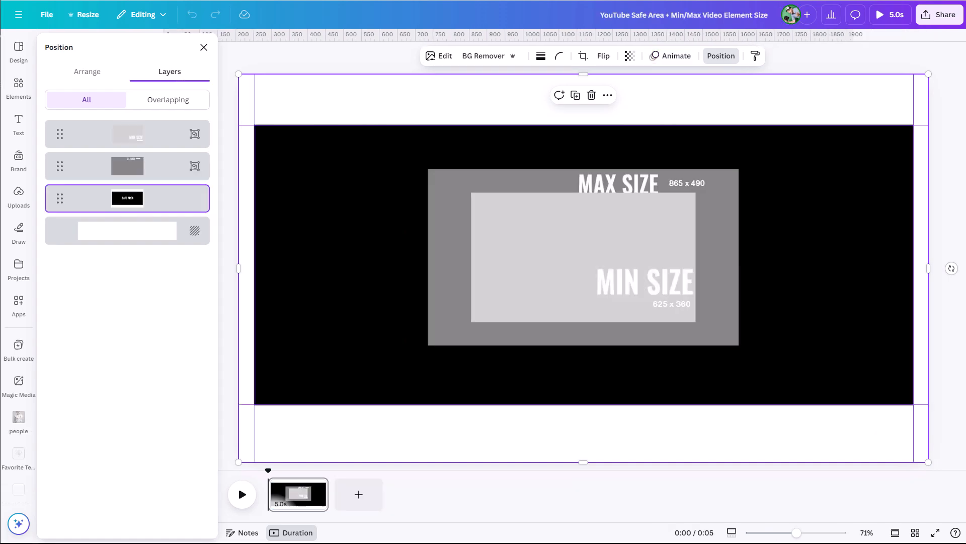
- Copy the Max Size and Min Size guide boxes into the end screen template and group them
{"action": "left_click", "coordinate": [449, 213]}
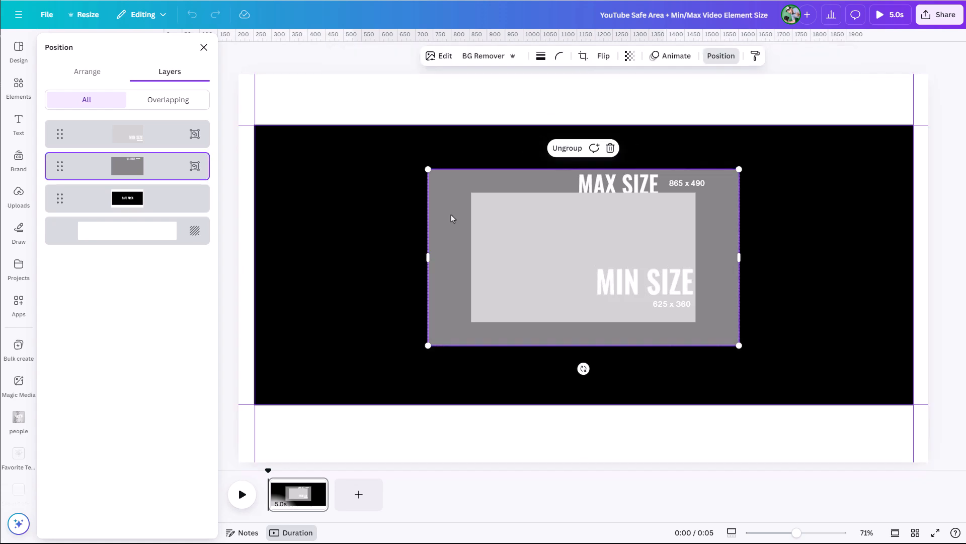
{"action": "left_click", "coordinate": [539, 250]}
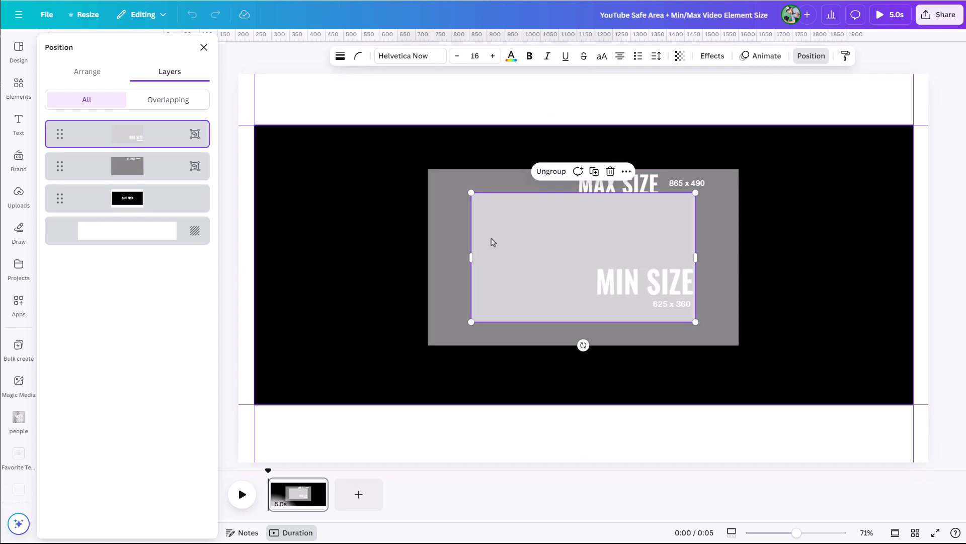
{"action": "left_click", "coordinate": [194, 166], "text": "shift"}
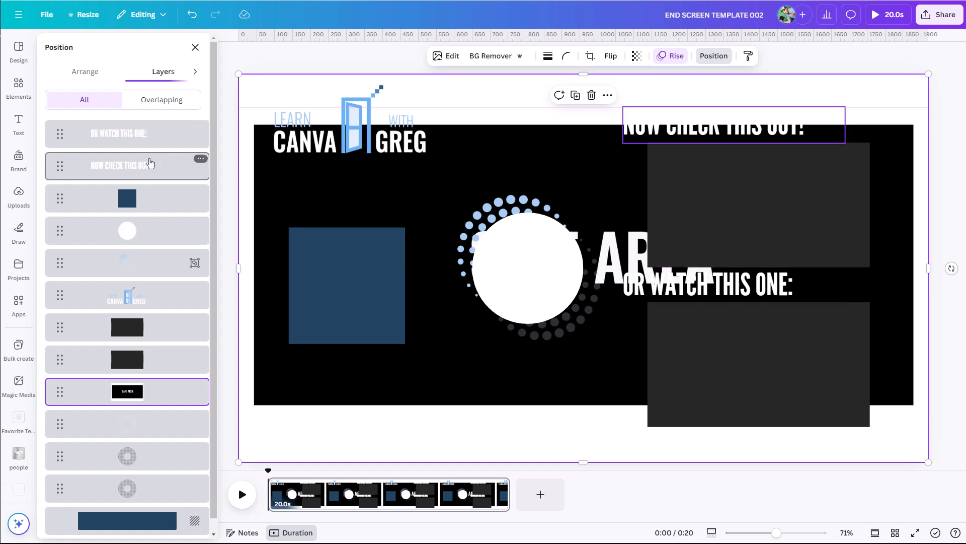
{"action": "key", "text": "ctrl+v"}
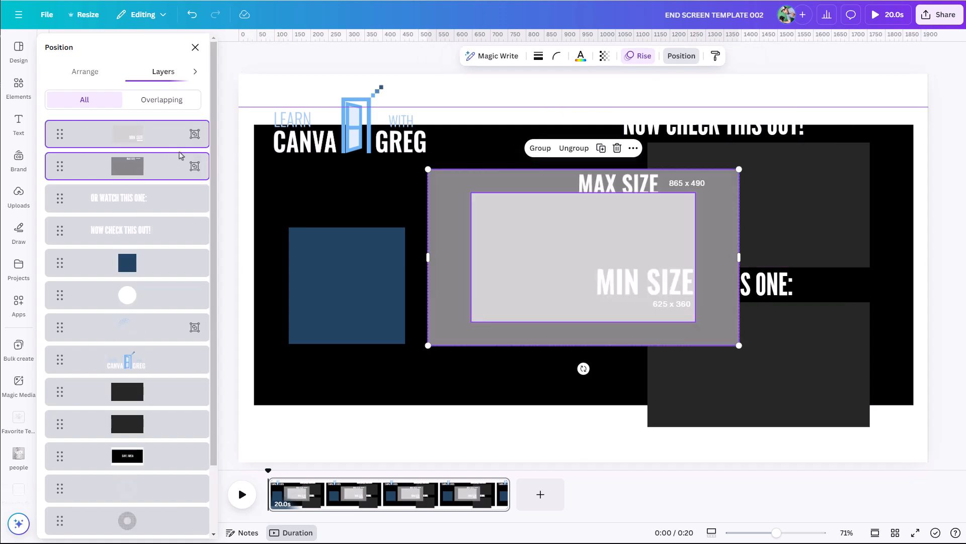
{"action": "left_click", "coordinate": [540, 148]}
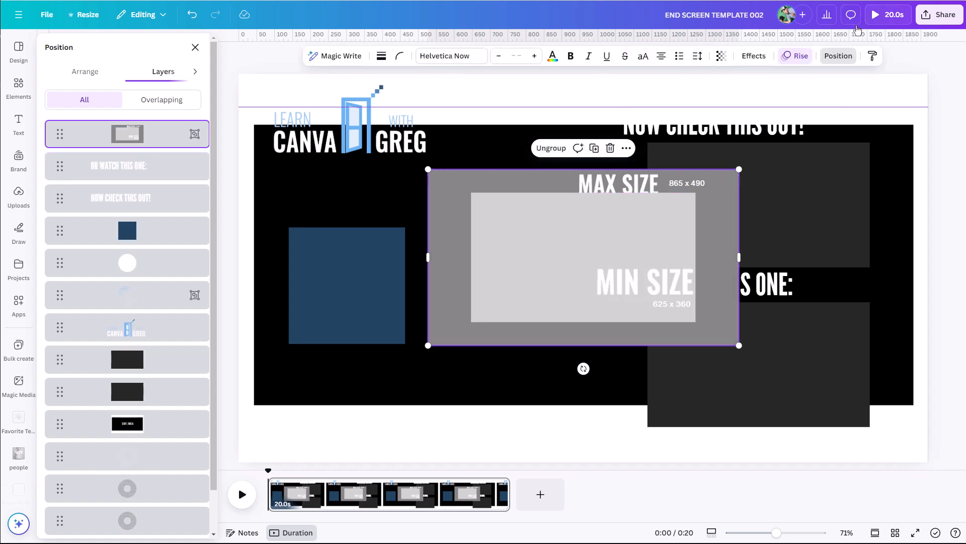
- Move the grouped size guides down and right over the lower video placeholder
{"action": "left_click", "coordinate": [722, 56]}
{"action": "left_click_drag", "start_coordinate": [717, 97], "coordinate": [693, 97]}
{"action": "left_click_drag", "start_coordinate": [590, 309], "coordinate": [765, 411]}
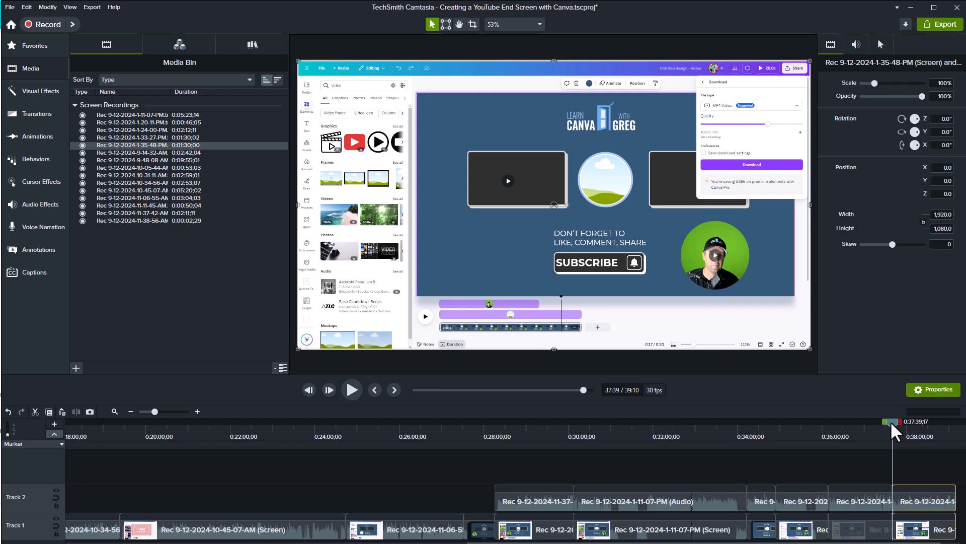
- Add the youtube outro May 2024 library clip to the end of Track 1
{"action": "left_click_drag", "start_coordinate": [893, 431], "coordinate": [843, 443]}
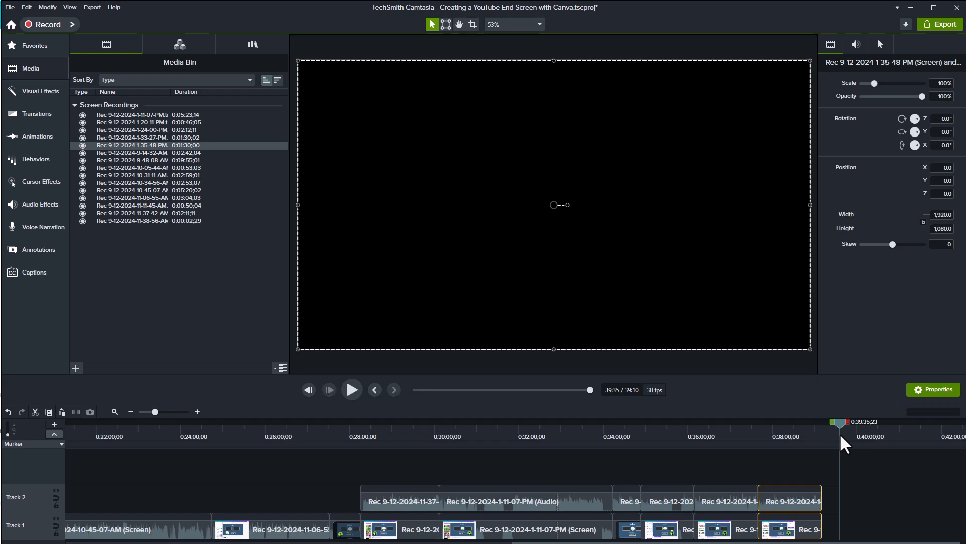
{"action": "left_click", "coordinate": [249, 49]}
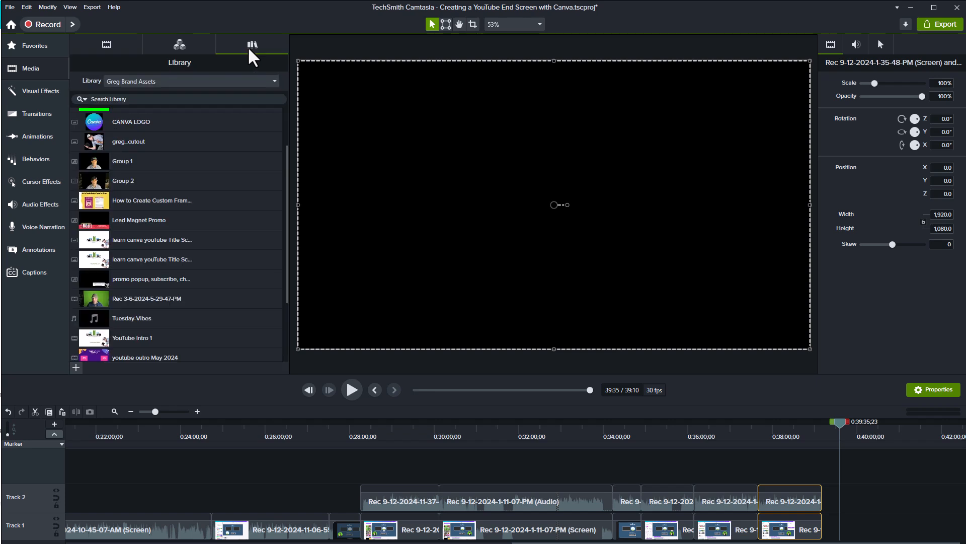
{"action": "scroll", "coordinate": [170, 286], "scroll_direction": "down", "scroll_amount": 3}
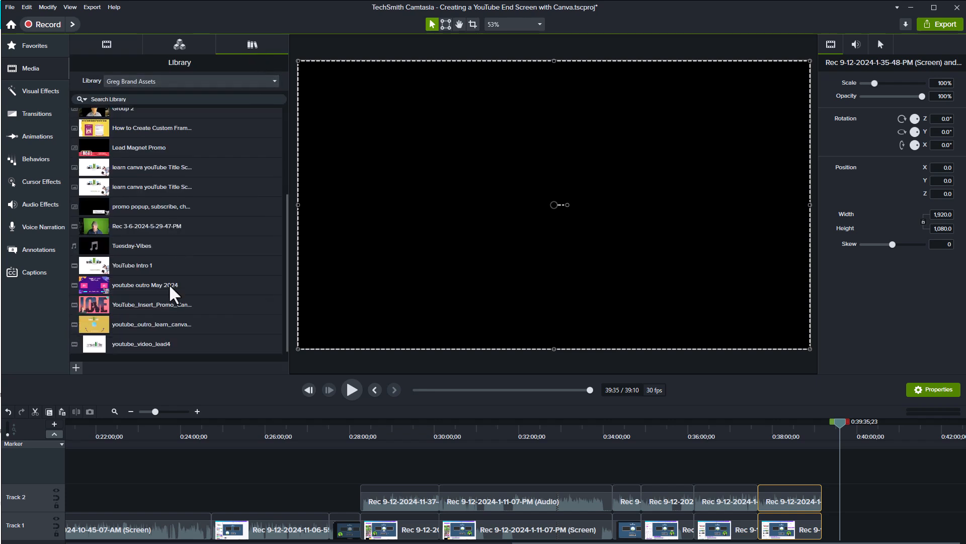
{"action": "left_click_drag", "start_coordinate": [101, 291], "coordinate": [826, 526]}
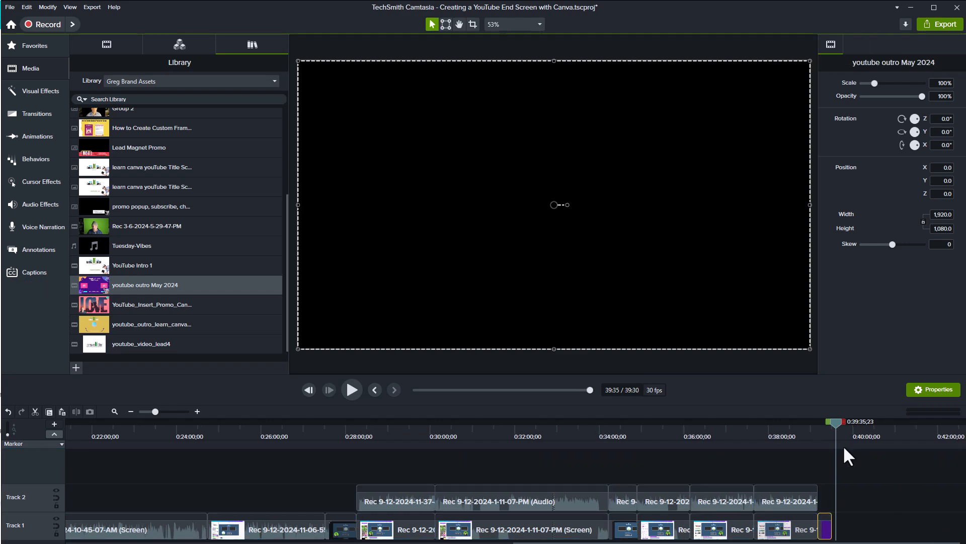
- Play back the added outro clip and delete it from the timeline
{"action": "left_click_drag", "start_coordinate": [835, 424], "coordinate": [812, 426]}
{"action": "key", "text": "space"}
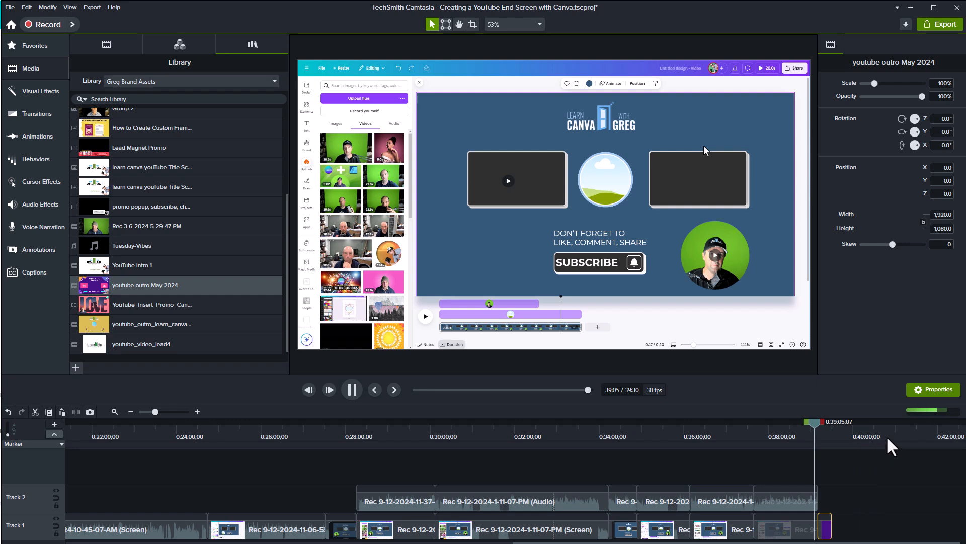
{"action": "left_click", "coordinate": [822, 428]}
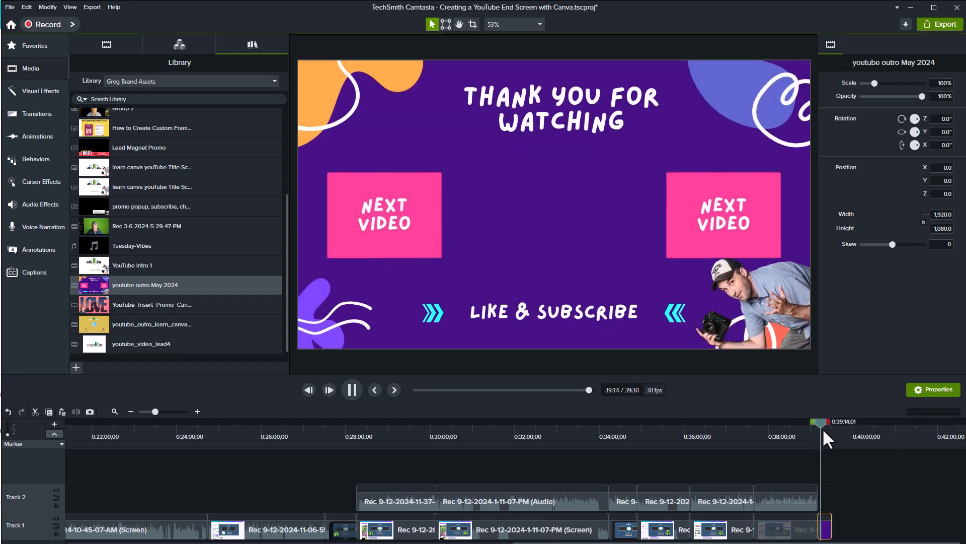
{"action": "key", "text": "space"}
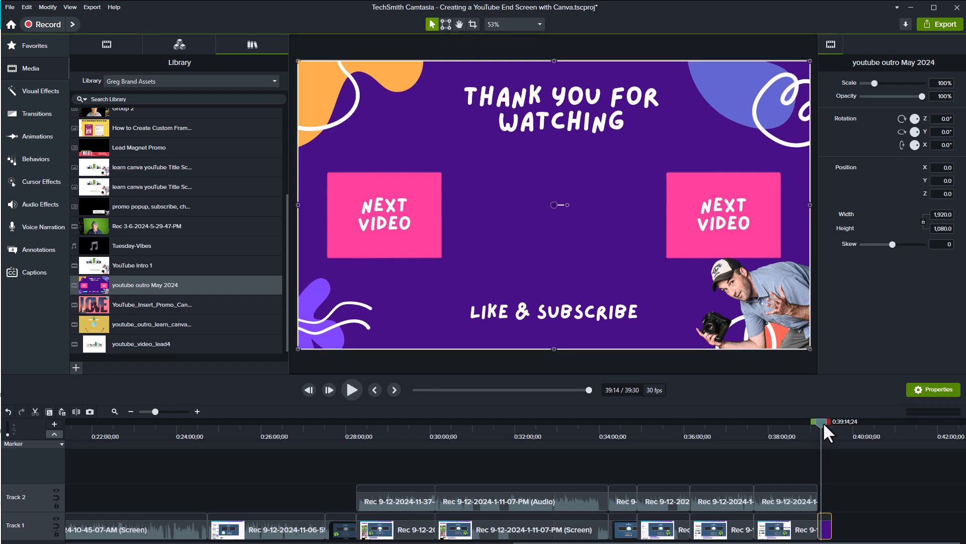
{"action": "key", "text": "Delete"}
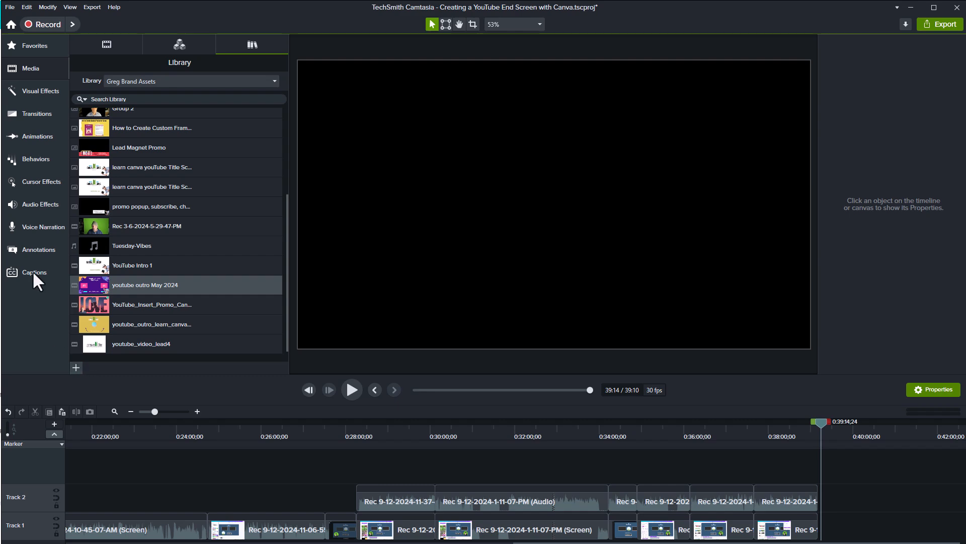
- Import the youtube outro example video from the upcoming - youtube end screen folder into the media bin
{"action": "left_click", "coordinate": [107, 45]}
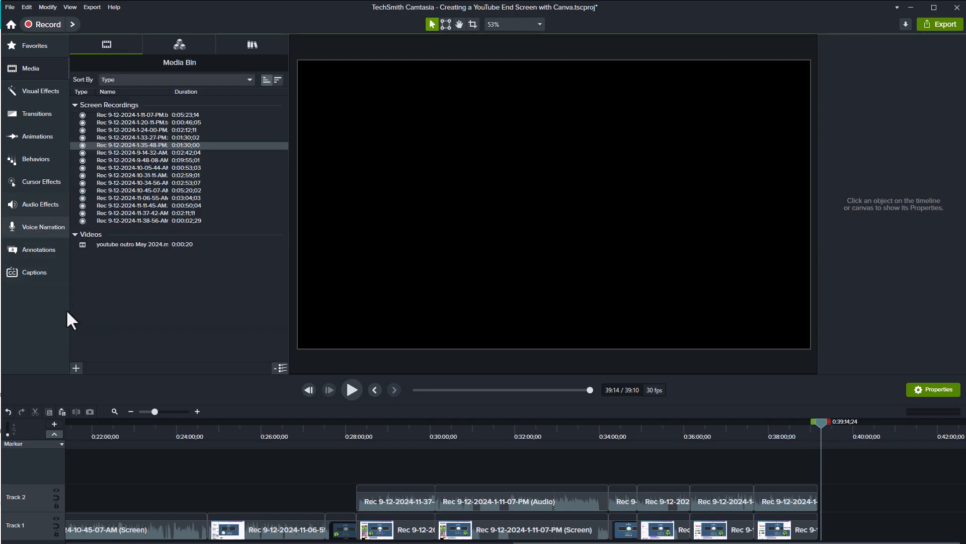
{"action": "left_click", "coordinate": [76, 367]}
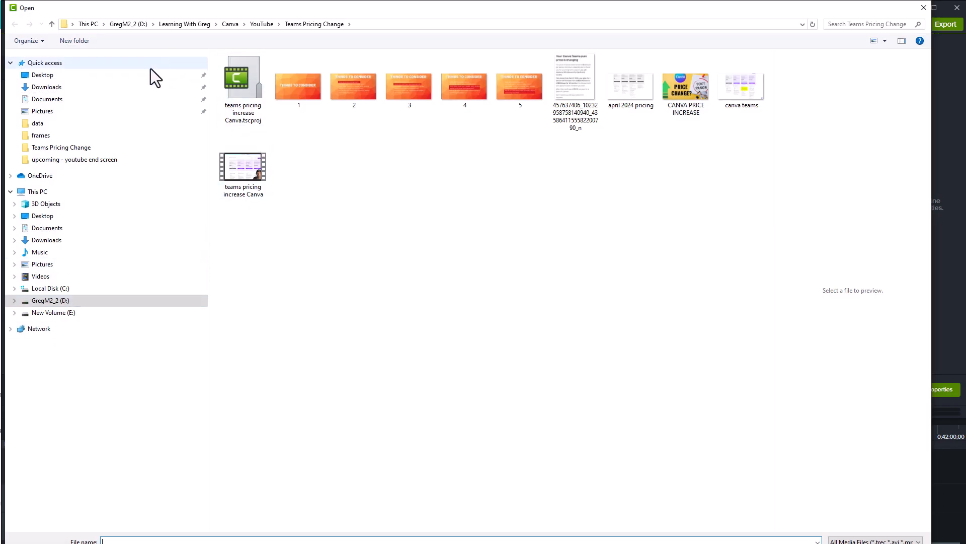
{"action": "left_click", "coordinate": [59, 160]}
{"action": "left_click", "coordinate": [303, 85]}
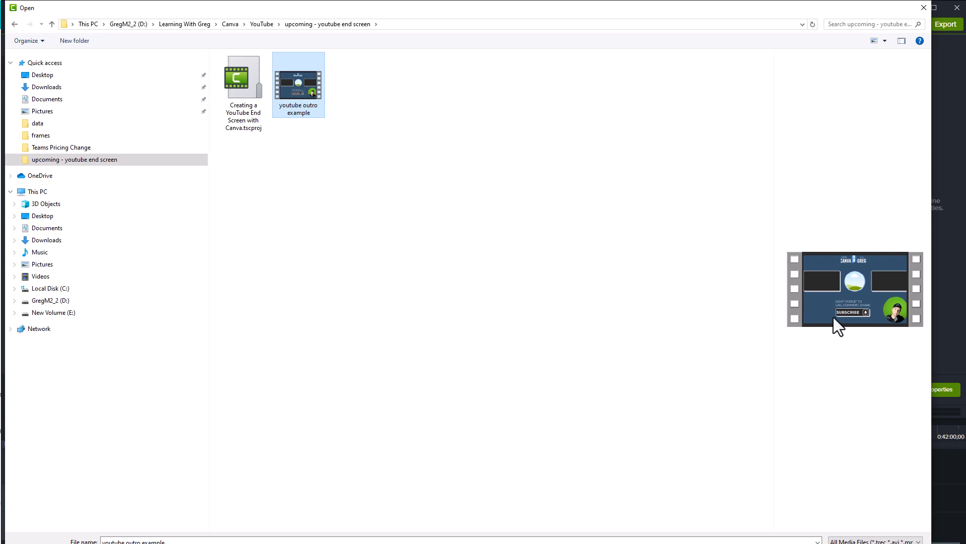
{"action": "key", "text": "Return"}
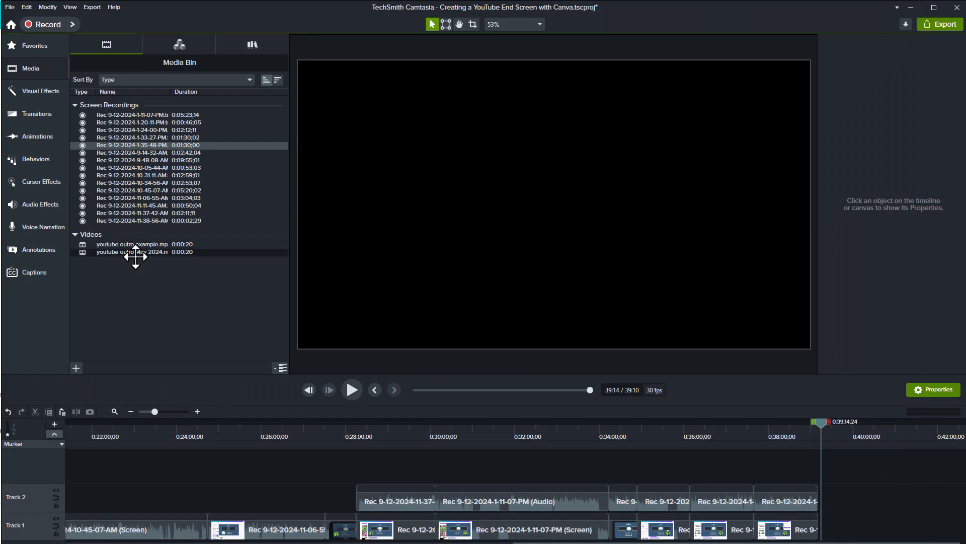
- Place youtube outro example at the end of Track 1, keeping the project at 30 FPS
{"action": "left_click_drag", "start_coordinate": [116, 245], "coordinate": [830, 523]}
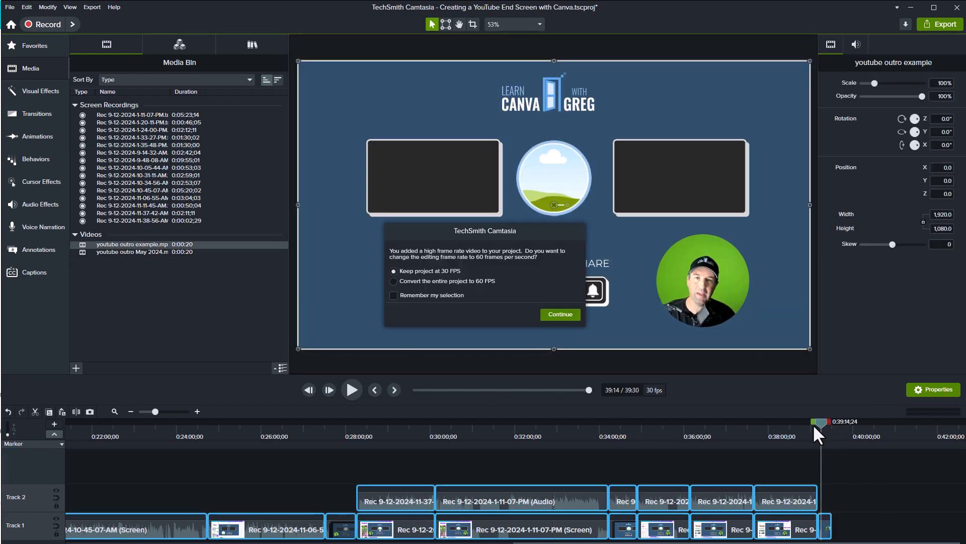
{"action": "left_click", "coordinate": [577, 317]}
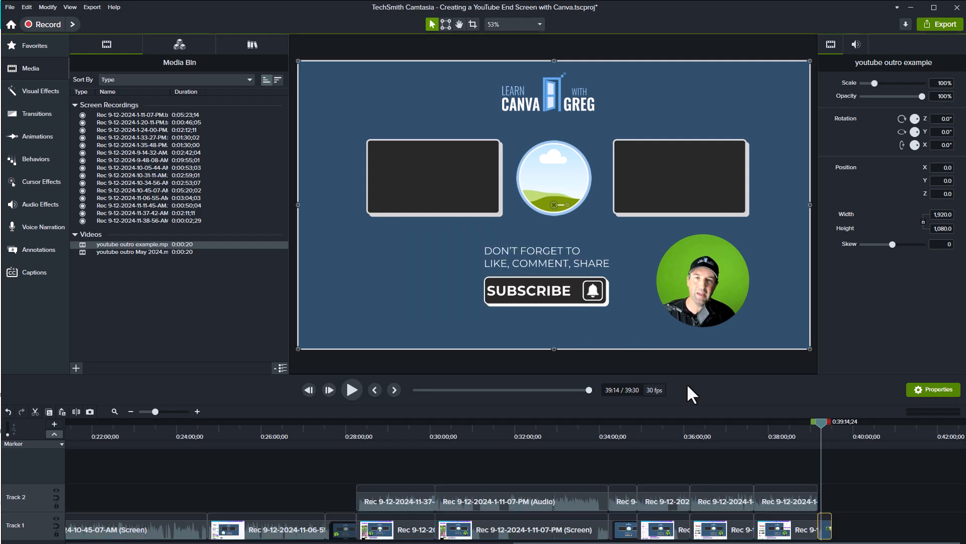
- Play back the outro clip at the end of the timeline
{"action": "left_click", "coordinate": [817, 423]}
{"action": "key", "text": "space"}
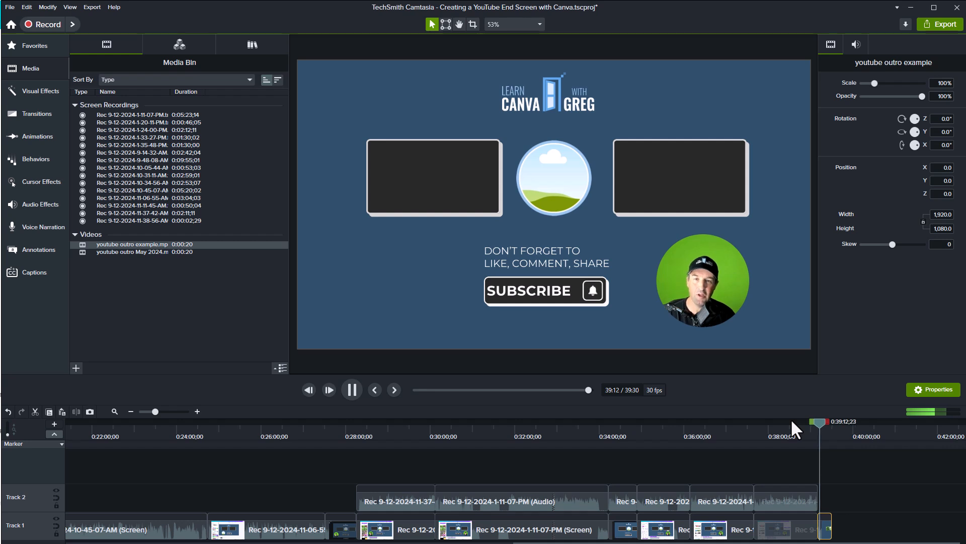
{"action": "left_click", "coordinate": [352, 389]}
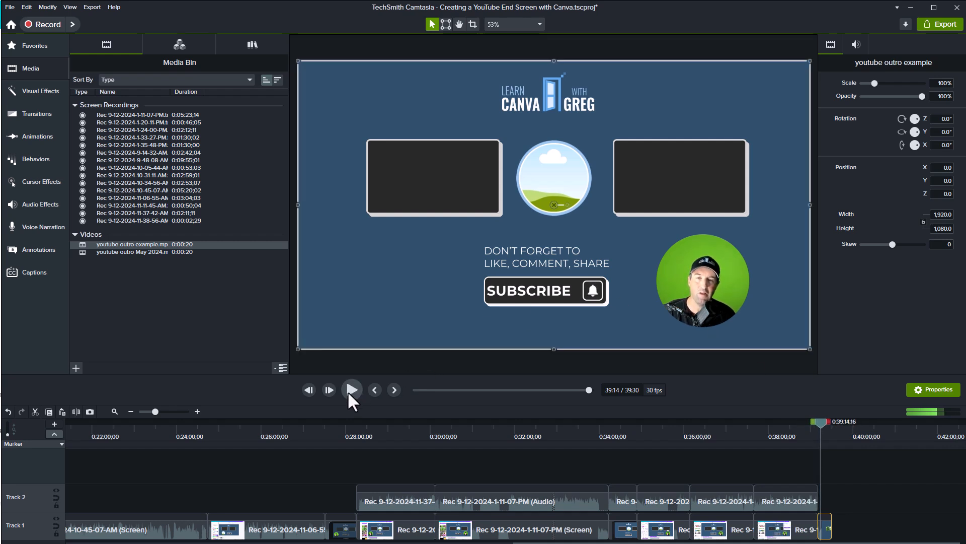
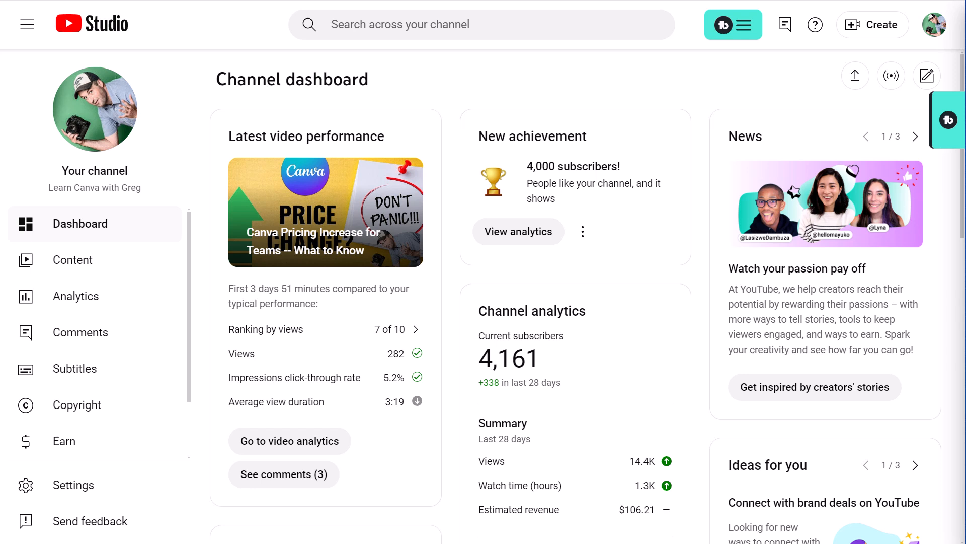
- Upload the video file Creating a YouTube End Screen with Canva _alt_short from the upcoming - youtube end screen folder
{"action": "left_click", "coordinate": [870, 31]}
{"action": "left_click", "coordinate": [852, 60]}
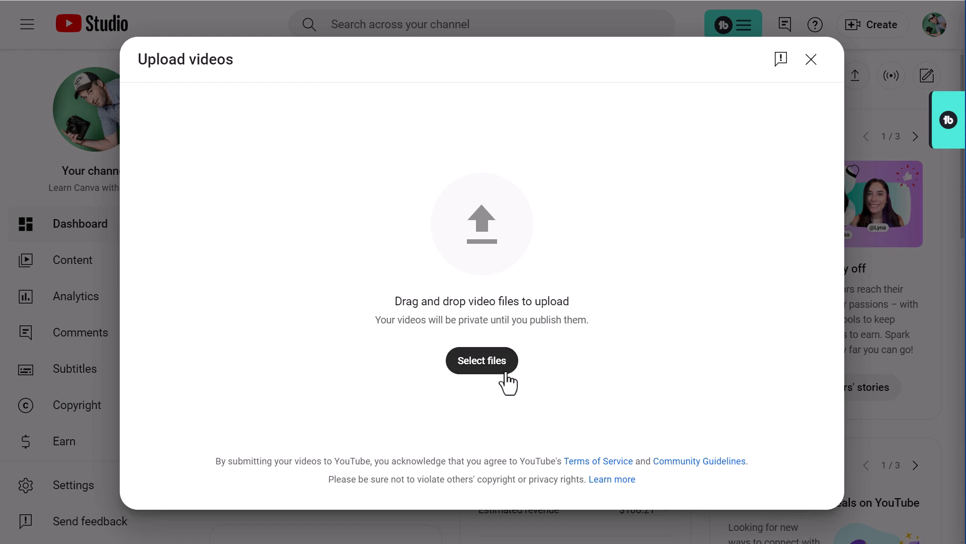
{"action": "left_click", "coordinate": [478, 364]}
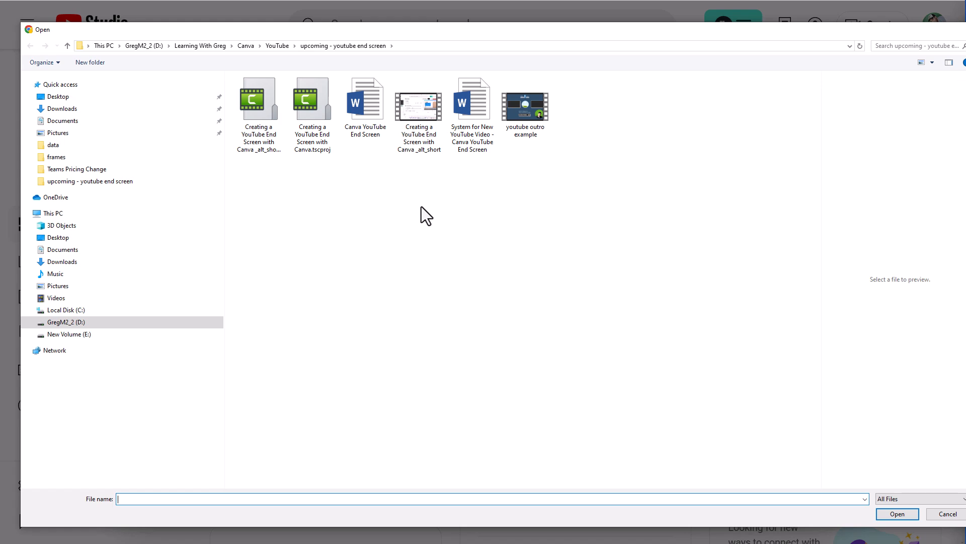
{"action": "left_click", "coordinate": [415, 111]}
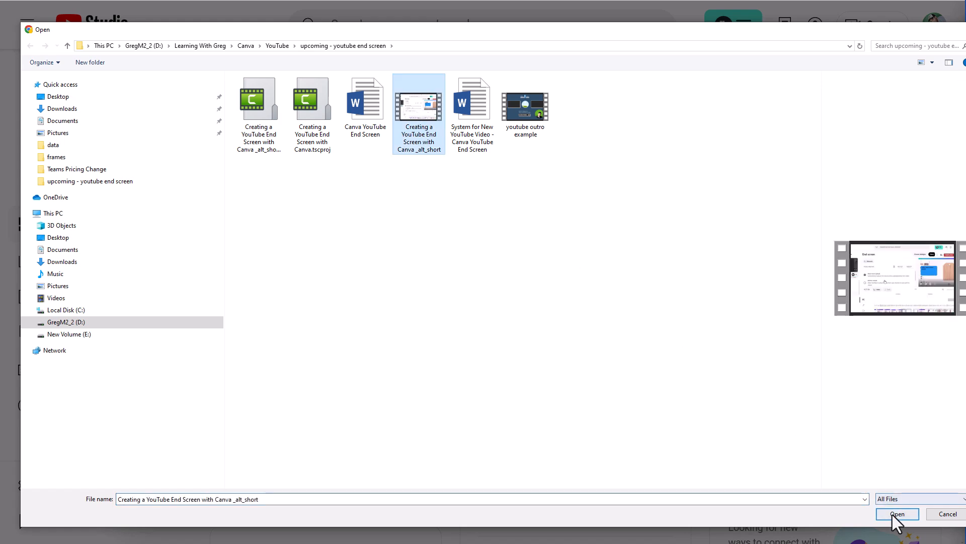
{"action": "left_click", "coordinate": [893, 513]}
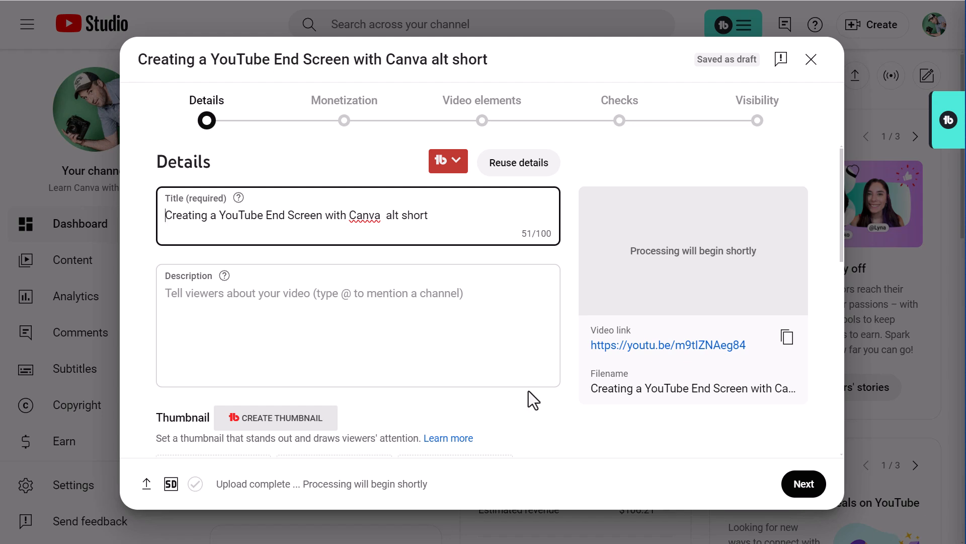
- Mark the video as not made for kids and expand the additional details options
{"action": "scroll", "coordinate": [382, 325], "scroll_direction": "down", "scroll_amount": 3}
{"action": "scroll", "coordinate": [306, 280], "scroll_direction": "down", "scroll_amount": 3}
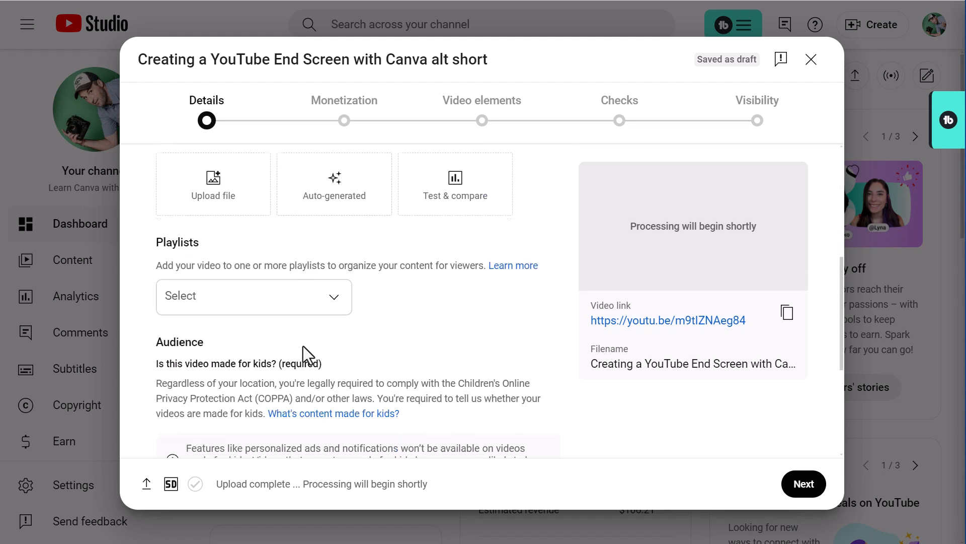
{"action": "scroll", "coordinate": [282, 302], "scroll_direction": "down", "scroll_amount": 3}
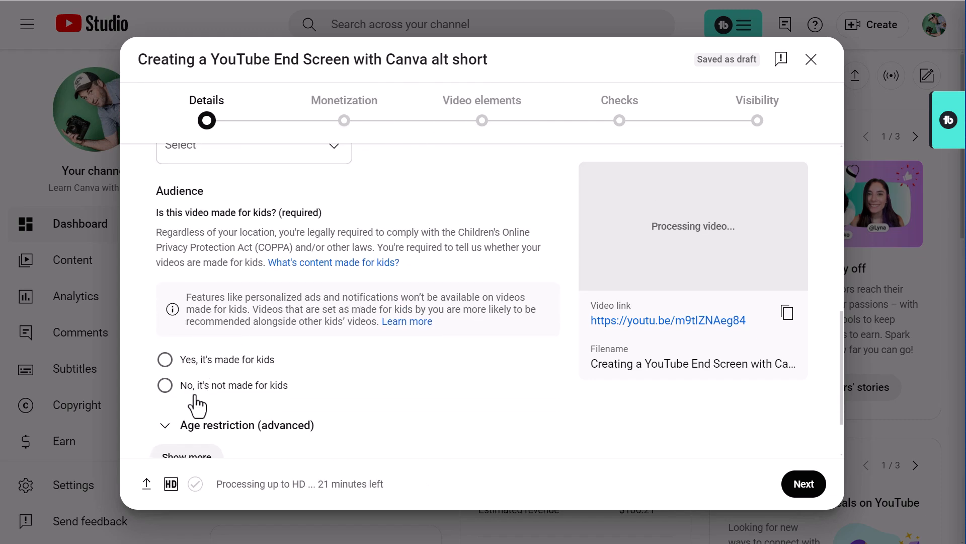
{"action": "left_click", "coordinate": [166, 385]}
{"action": "scroll", "coordinate": [352, 342], "scroll_direction": "down", "scroll_amount": 2}
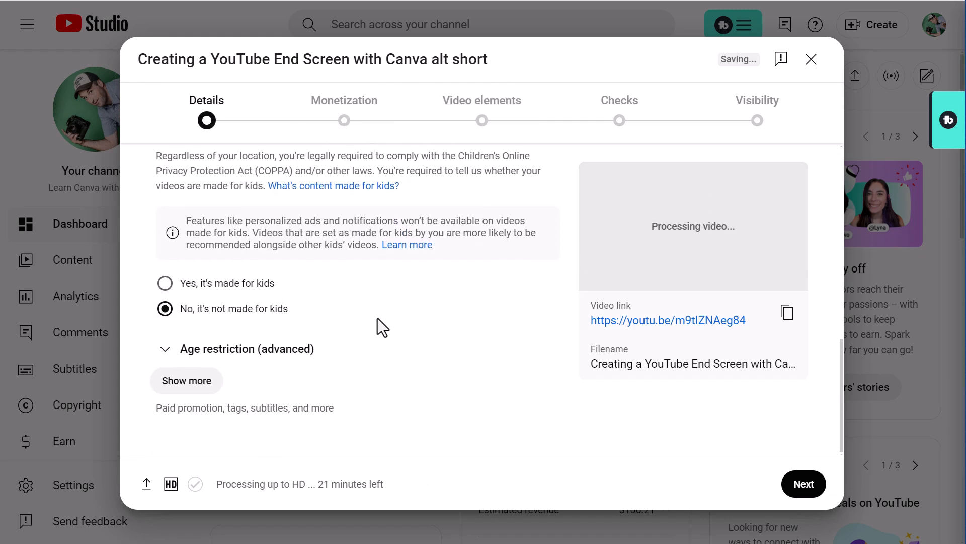
{"action": "left_click", "coordinate": [186, 380]}
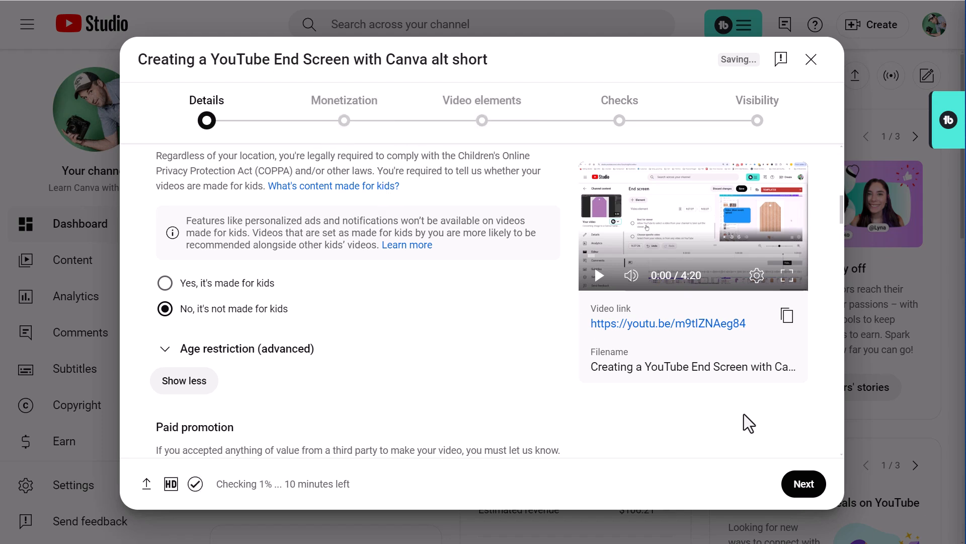
- Turn monetization Off for the video and continue to the Video elements stage
{"action": "left_click", "coordinate": [804, 488]}
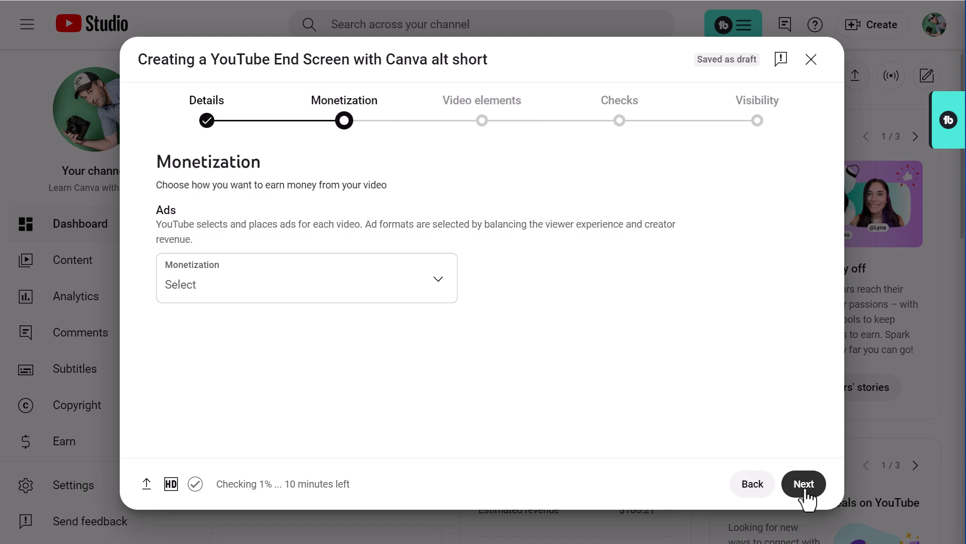
{"action": "left_click", "coordinate": [371, 297]}
{"action": "left_click", "coordinate": [218, 307]}
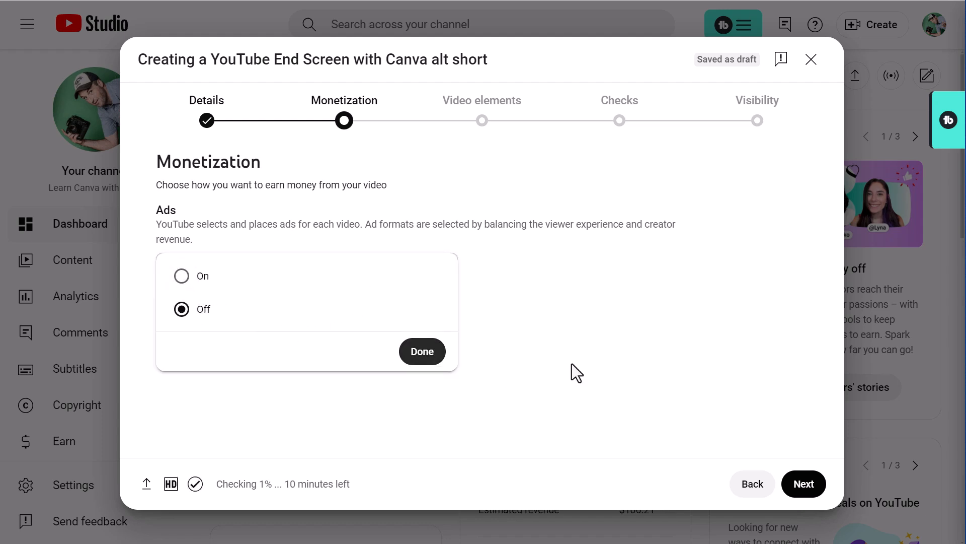
{"action": "left_click", "coordinate": [802, 484]}
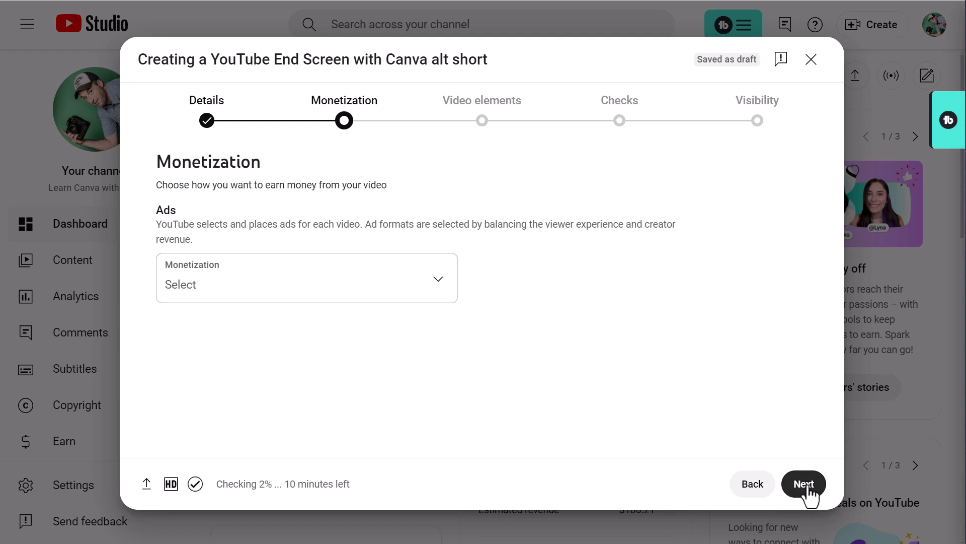
{"action": "left_click", "coordinate": [804, 485]}
{"action": "left_click", "coordinate": [378, 292]}
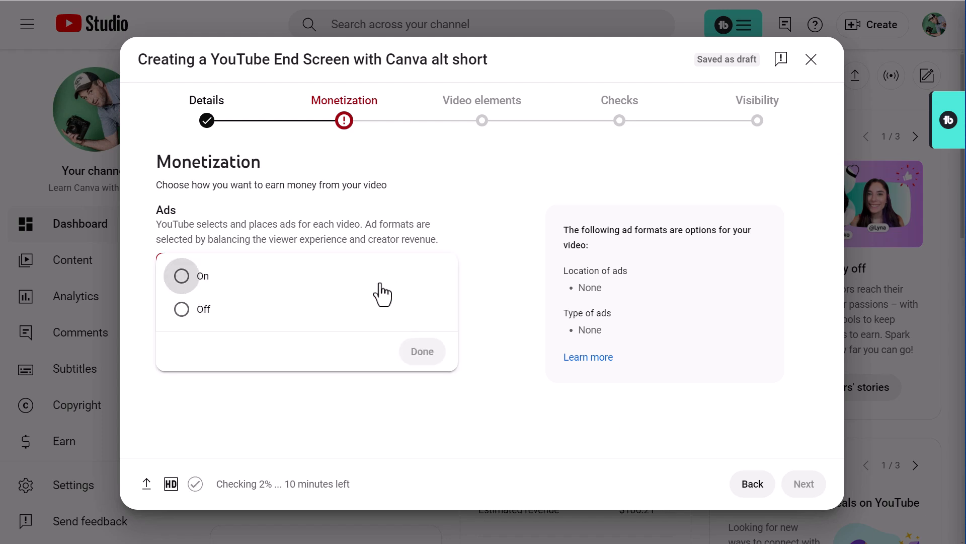
{"action": "left_click", "coordinate": [244, 317]}
{"action": "left_click", "coordinate": [422, 356]}
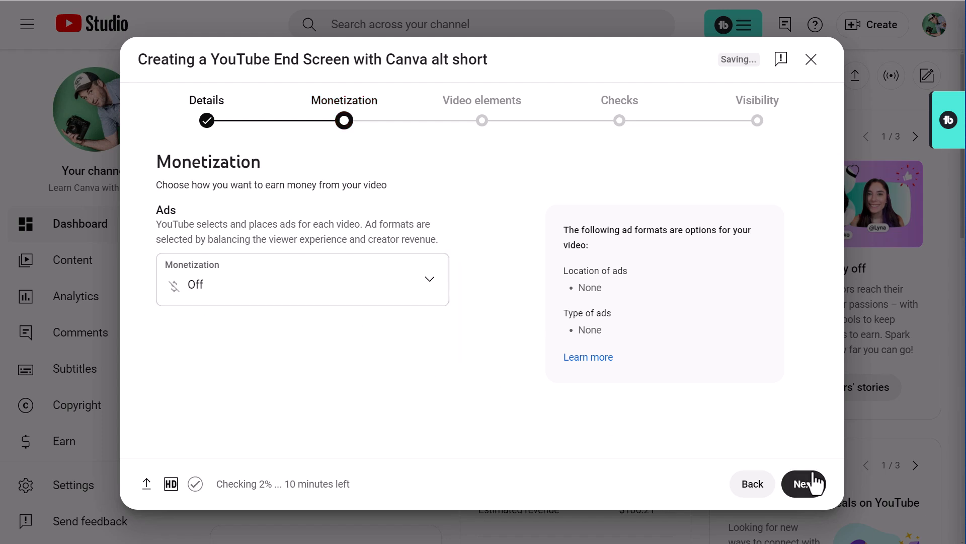
{"action": "left_click", "coordinate": [807, 484]}
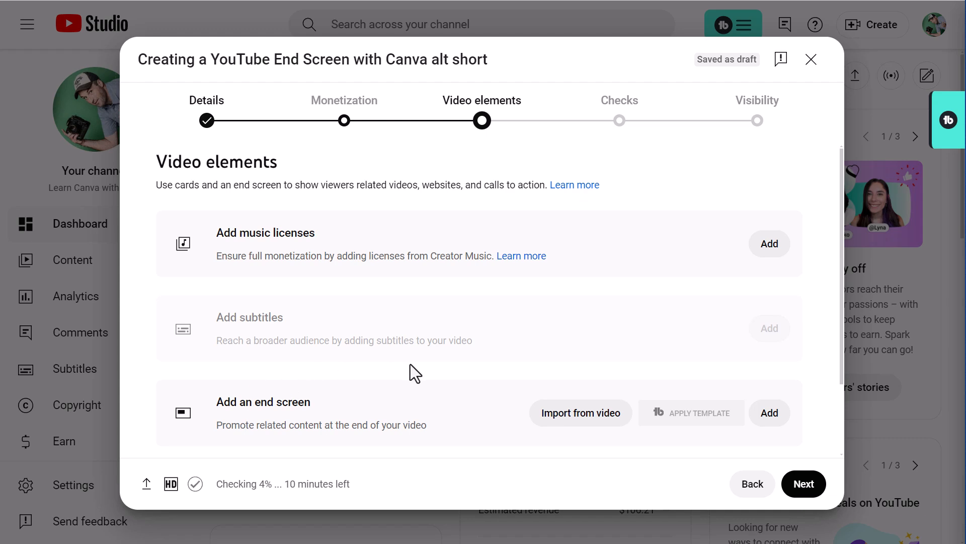
{"action": "left_click", "coordinate": [775, 418]}
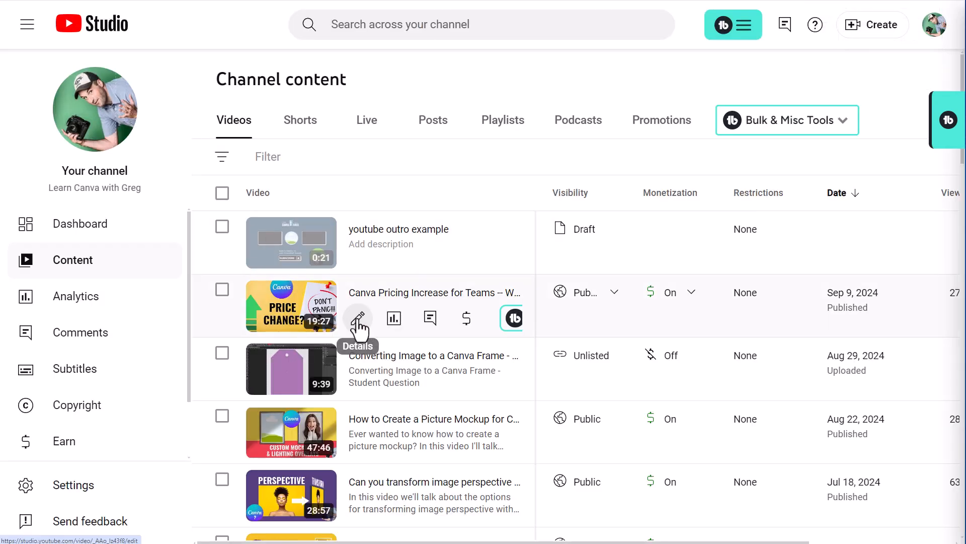
{"action": "left_click", "coordinate": [358, 320]}
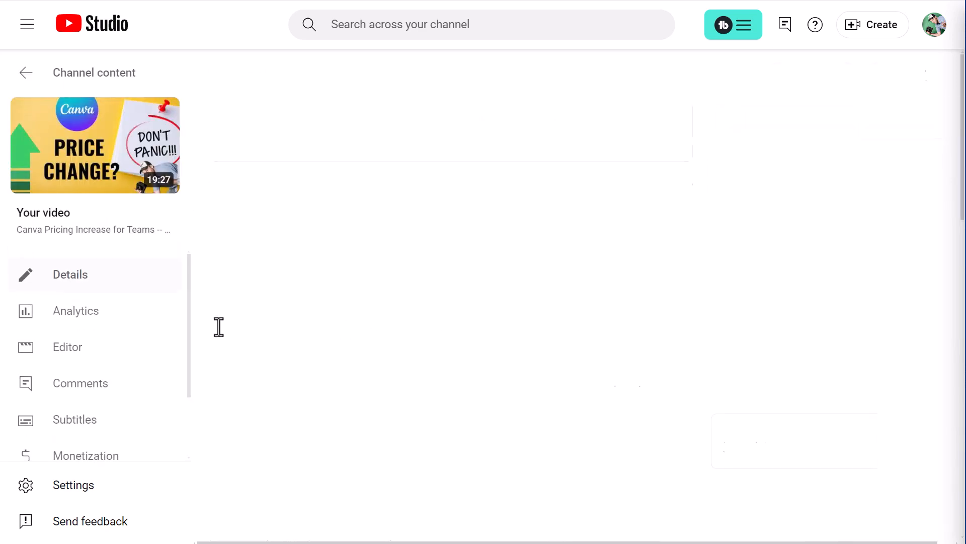
{"action": "left_click", "coordinate": [62, 347]}
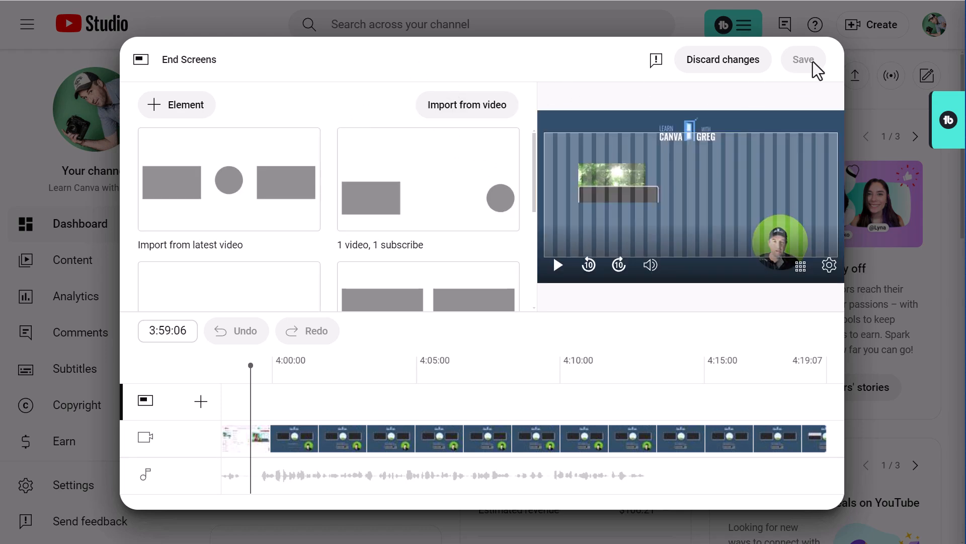
{"action": "left_click", "coordinate": [739, 60]}
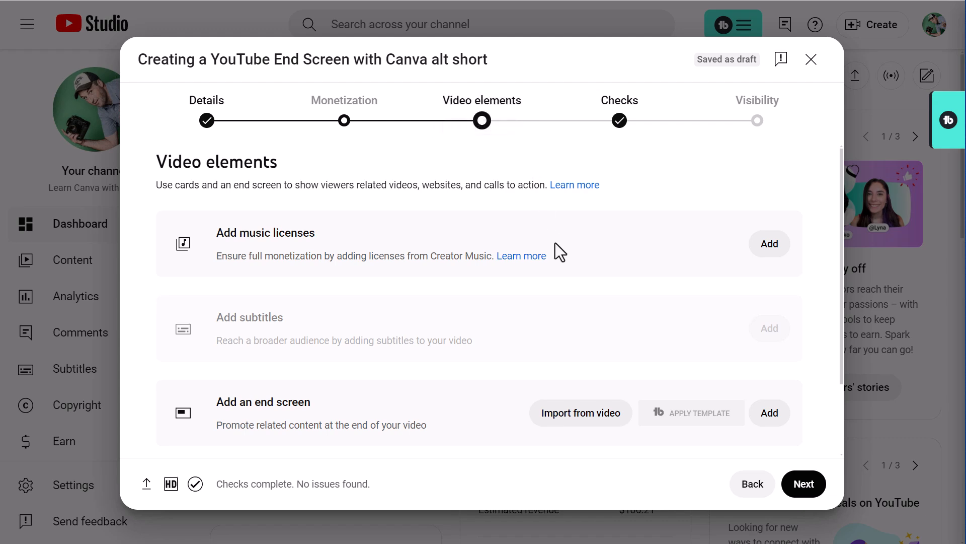
- Add an end screen using the Import from latest video template
{"action": "left_click", "coordinate": [769, 413]}
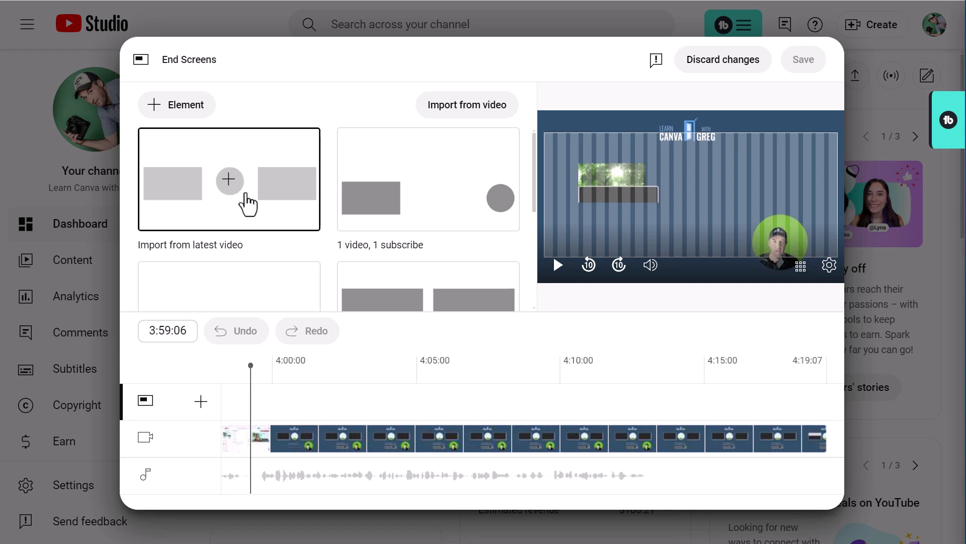
{"action": "left_click", "coordinate": [283, 199]}
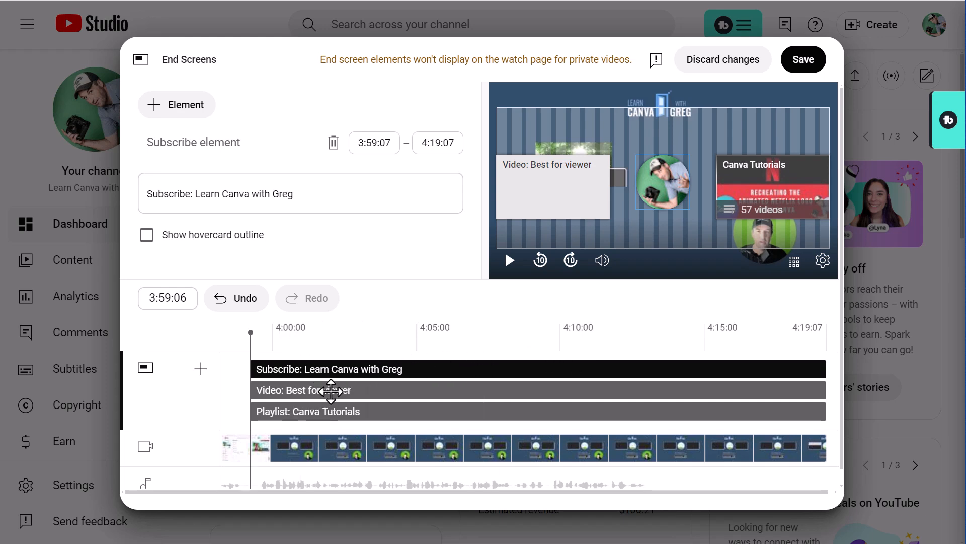
- Move the start of the end screen elements to about 4:01 on the end screen timeline
{"action": "left_click", "coordinate": [536, 180]}
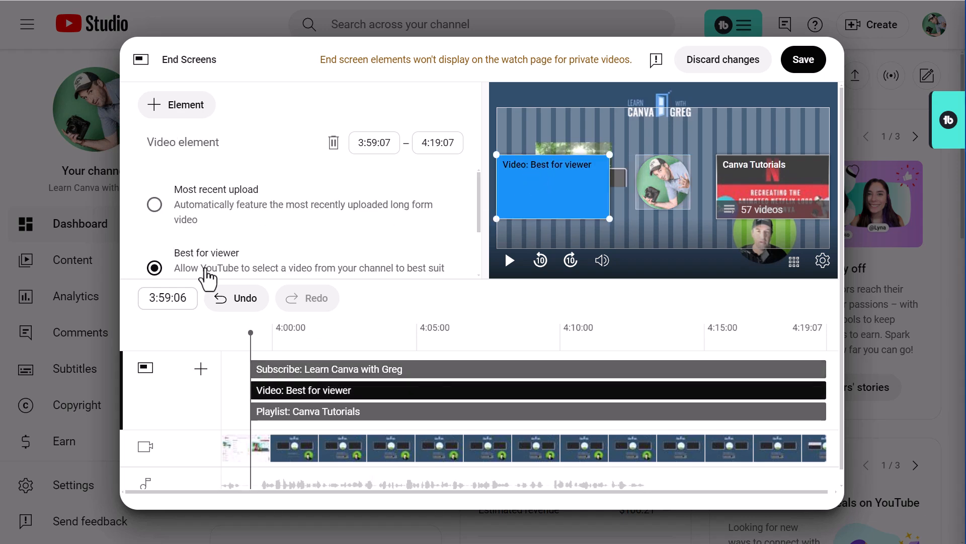
{"action": "left_click", "coordinate": [329, 411]}
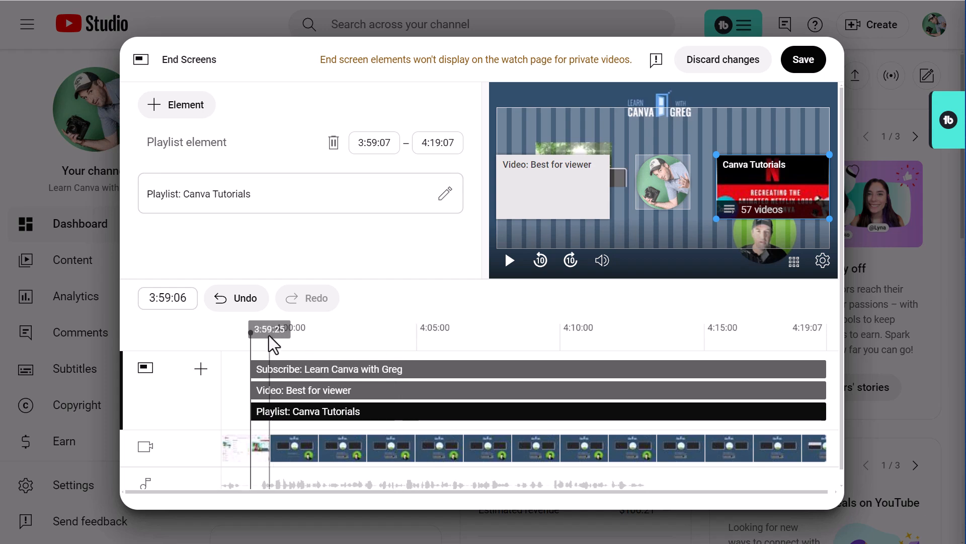
{"action": "mouse_move", "coordinate": [248, 330]}
{"action": "left_mouse_down"}
{"action": "mouse_move", "coordinate": [237, 330]}
{"action": "mouse_move", "coordinate": [251, 339]}
{"action": "left_mouse_up"}
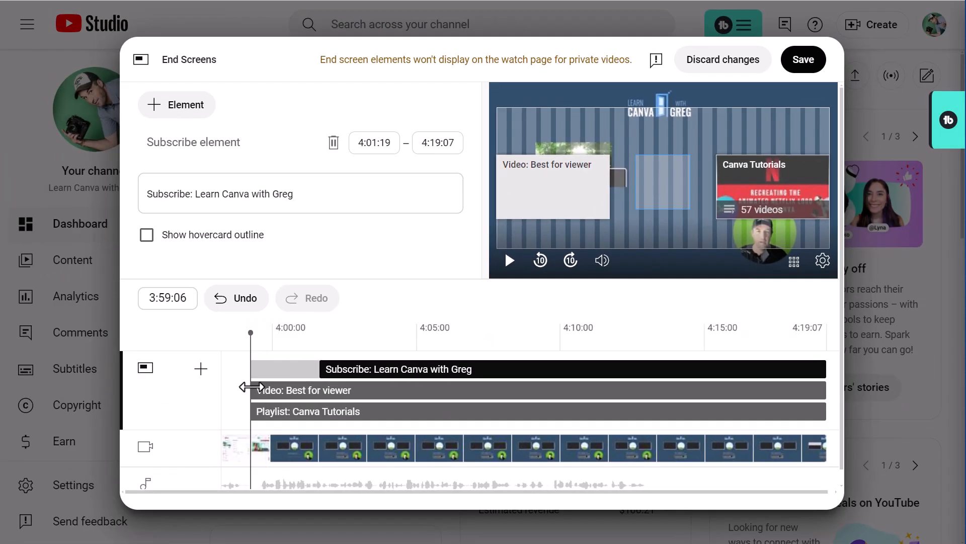
{"action": "left_click_drag", "start_coordinate": [247, 388], "coordinate": [310, 388]}
{"action": "left_click_drag", "start_coordinate": [251, 411], "coordinate": [309, 411]}
{"action": "left_click_drag", "start_coordinate": [252, 331], "coordinate": [268, 328]}
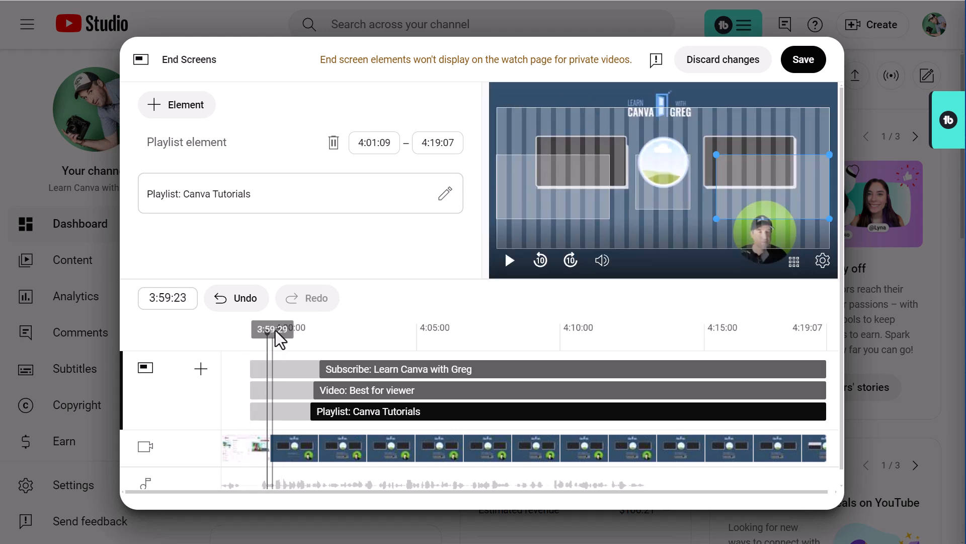
{"action": "mouse_move", "coordinate": [267, 331]}
{"action": "left_mouse_down"}
{"action": "mouse_move", "coordinate": [244, 332]}
{"action": "mouse_move", "coordinate": [251, 332]}
{"action": "left_mouse_up"}
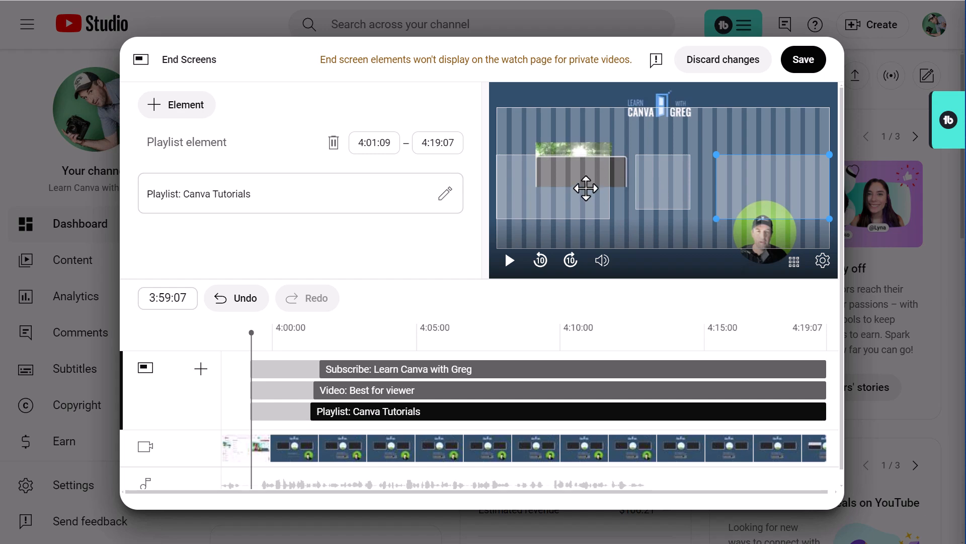
{"action": "left_click_drag", "start_coordinate": [251, 330], "coordinate": [278, 332]}
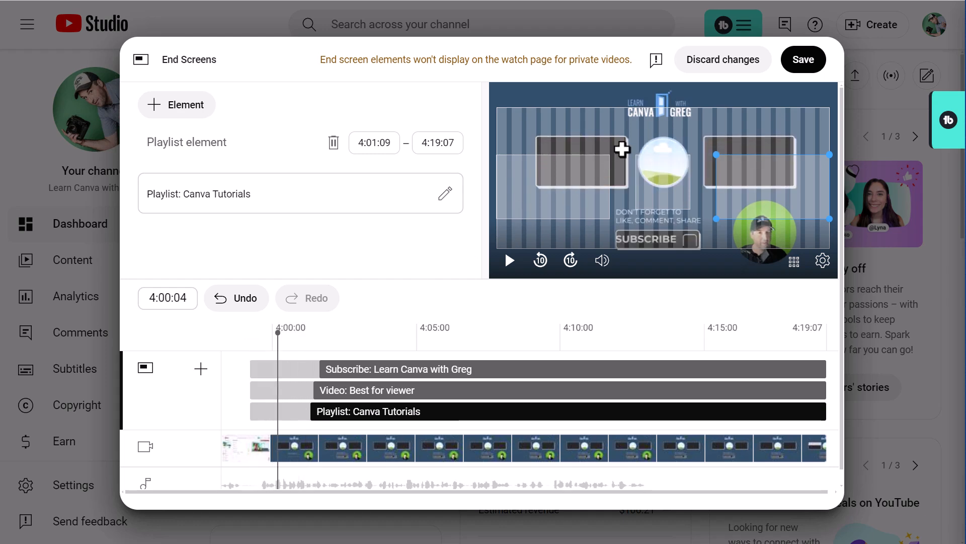
- Resize and position the Canva Tutorials playlist element over the outro's right-hand frame
{"action": "right_click", "coordinate": [725, 144]}
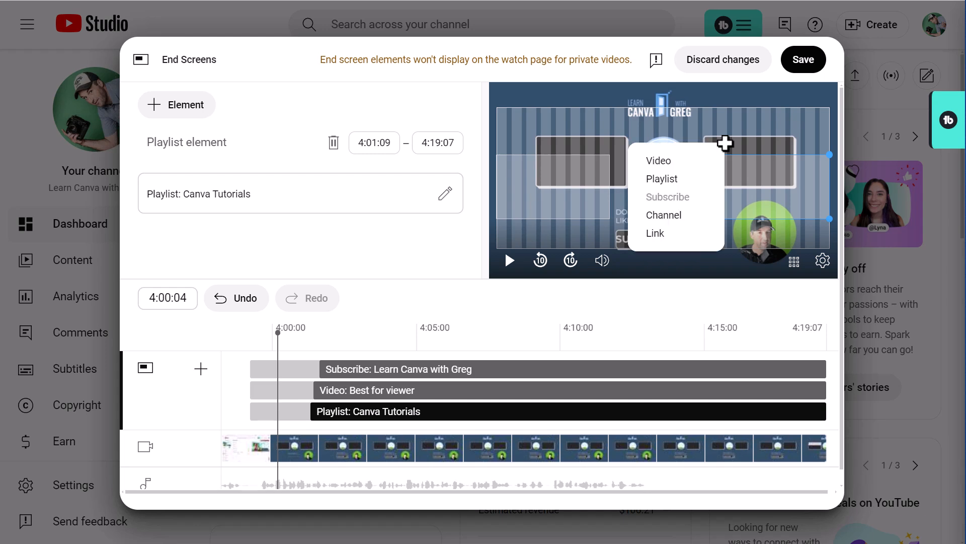
{"action": "left_click", "coordinate": [778, 195]}
{"action": "left_click_drag", "start_coordinate": [779, 195], "coordinate": [737, 173]}
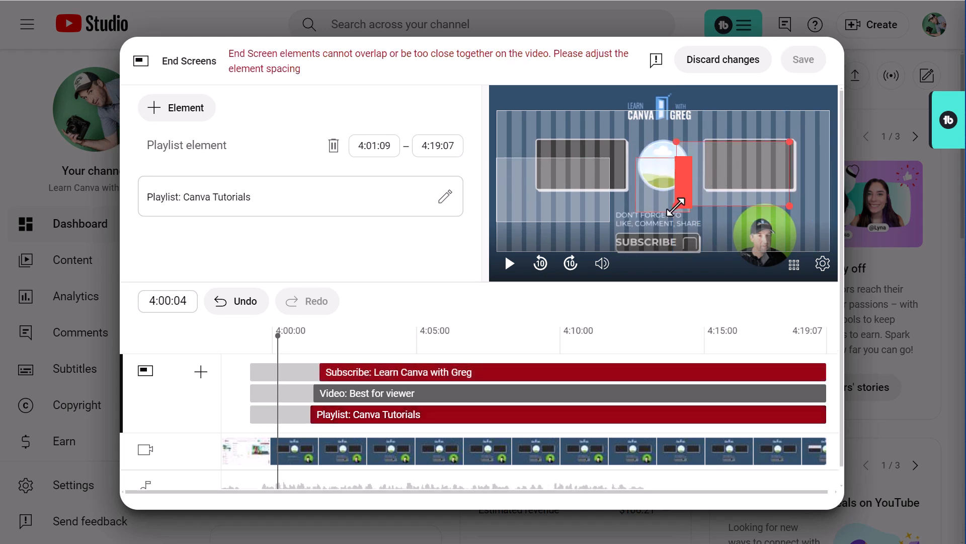
{"action": "left_click_drag", "start_coordinate": [676, 206], "coordinate": [634, 230]}
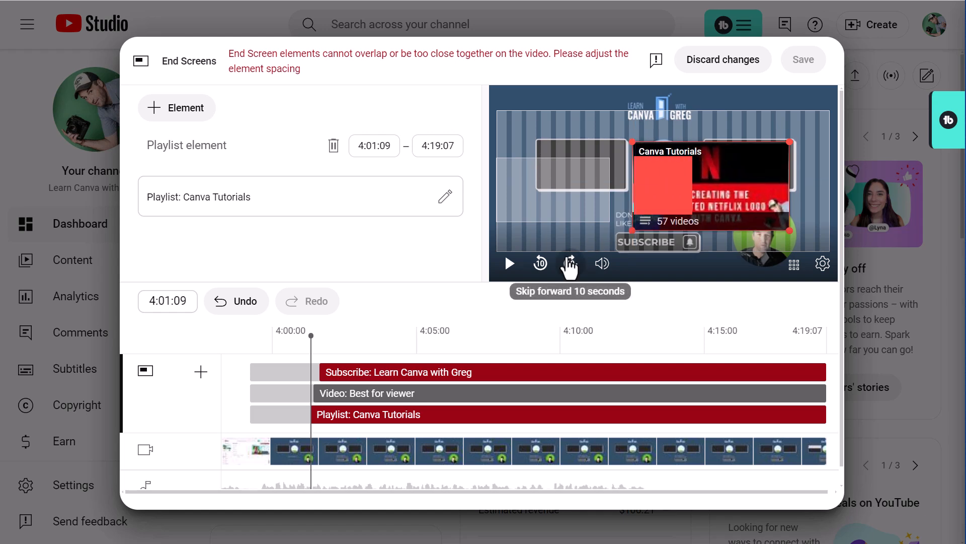
{"action": "mouse_move", "coordinate": [569, 260]}
{"action": "left_mouse_down"}
{"action": "mouse_move", "coordinate": [706, 188]}
{"action": "mouse_move", "coordinate": [755, 184]}
{"action": "mouse_move", "coordinate": [743, 172]}
{"action": "left_mouse_up"}
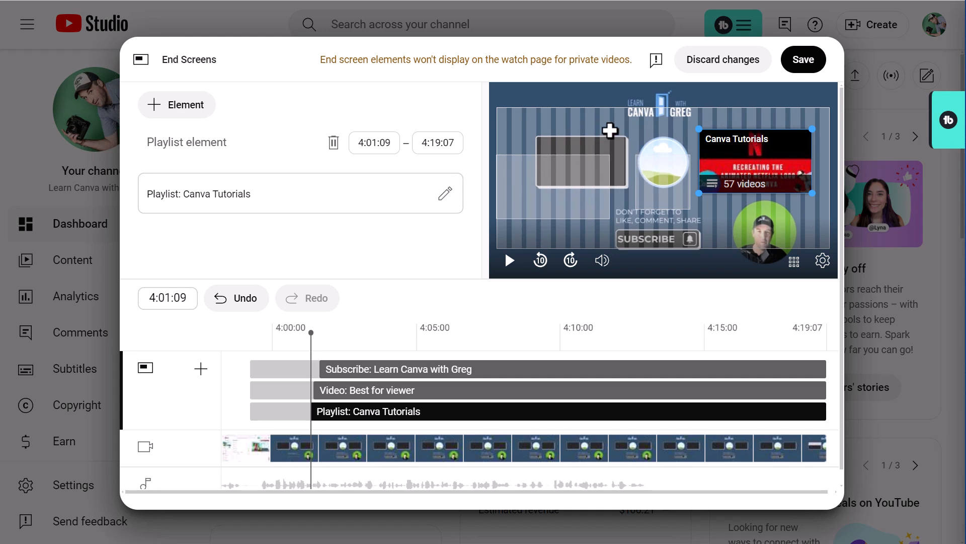
- Move the video element onto the outro's left frame and the subscribe element onto the circle
{"action": "left_click", "coordinate": [589, 194]}
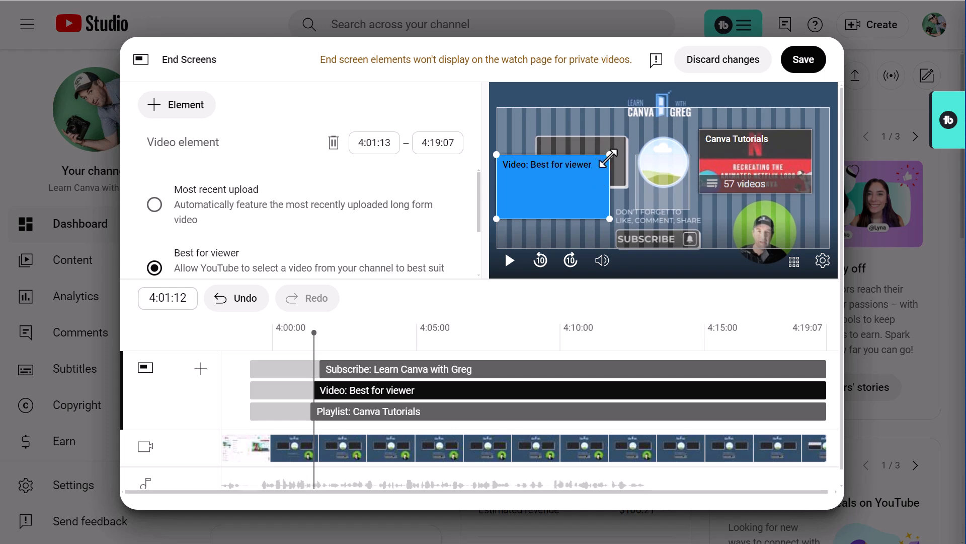
{"action": "left_click_drag", "start_coordinate": [564, 197], "coordinate": [578, 172]}
{"action": "left_click", "coordinate": [653, 197]}
{"action": "left_click_drag", "start_coordinate": [657, 198], "coordinate": [658, 175]}
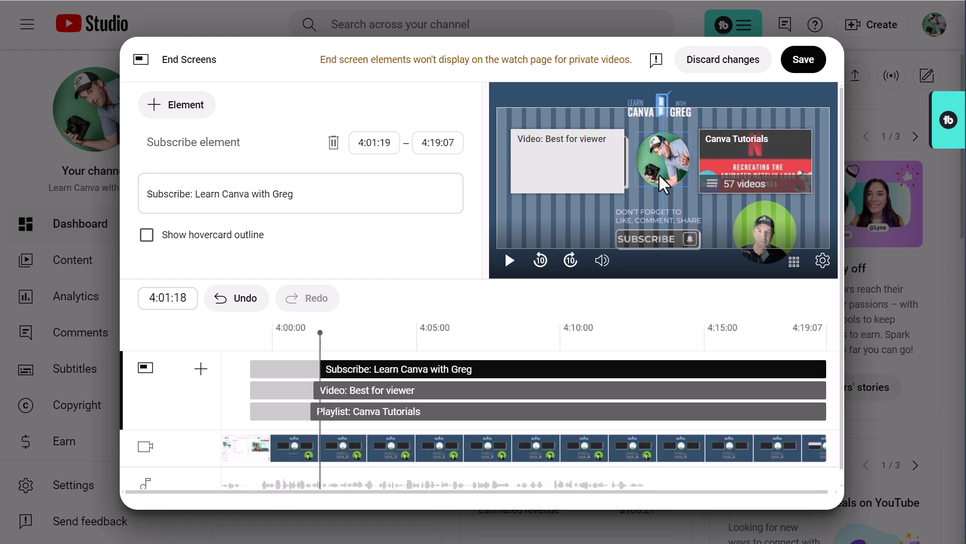
{"action": "left_click_drag", "start_coordinate": [597, 179], "coordinate": [602, 180]}
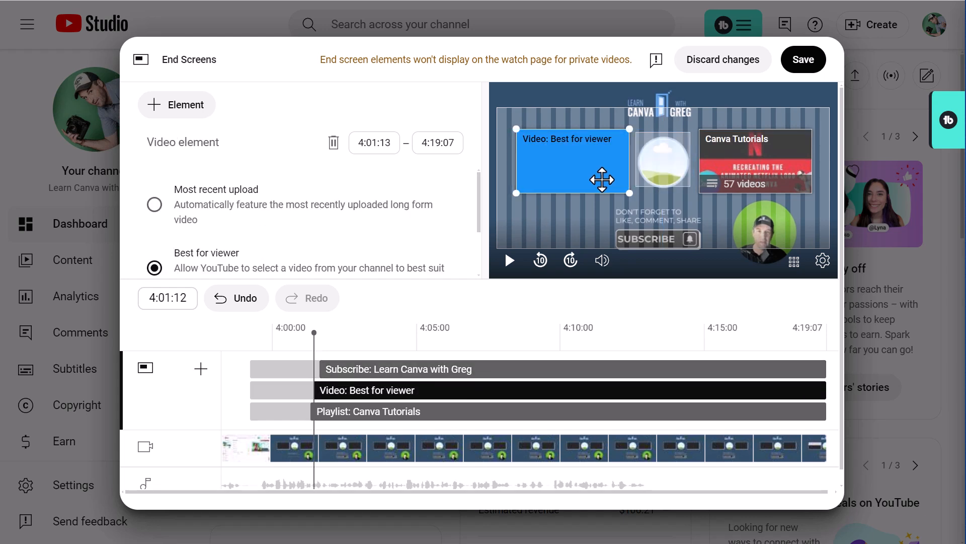
- Play back the end screen preview from around 4:00 to check the element placement
{"action": "left_click", "coordinate": [274, 330]}
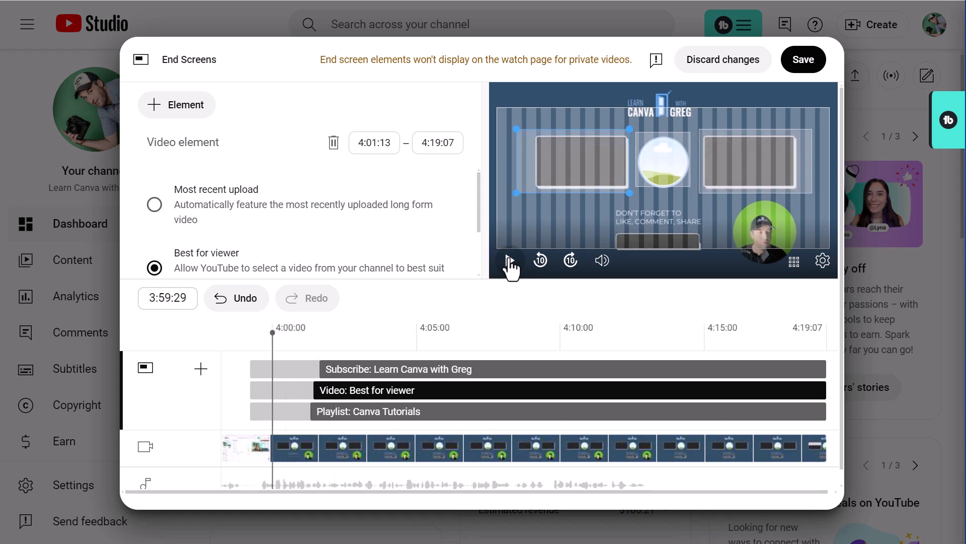
{"action": "left_click", "coordinate": [510, 261]}
{"action": "left_click", "coordinate": [510, 262]}
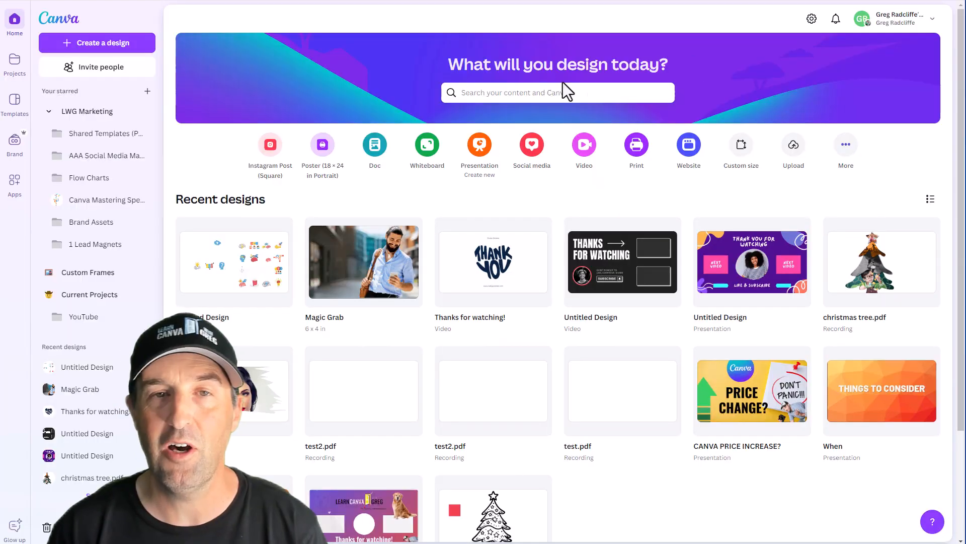
- Search Canva for youtube outro templates and open one of the YouTube outro templates
{"action": "left_click", "coordinate": [549, 92]}
{"action": "type", "text": "youtube"}
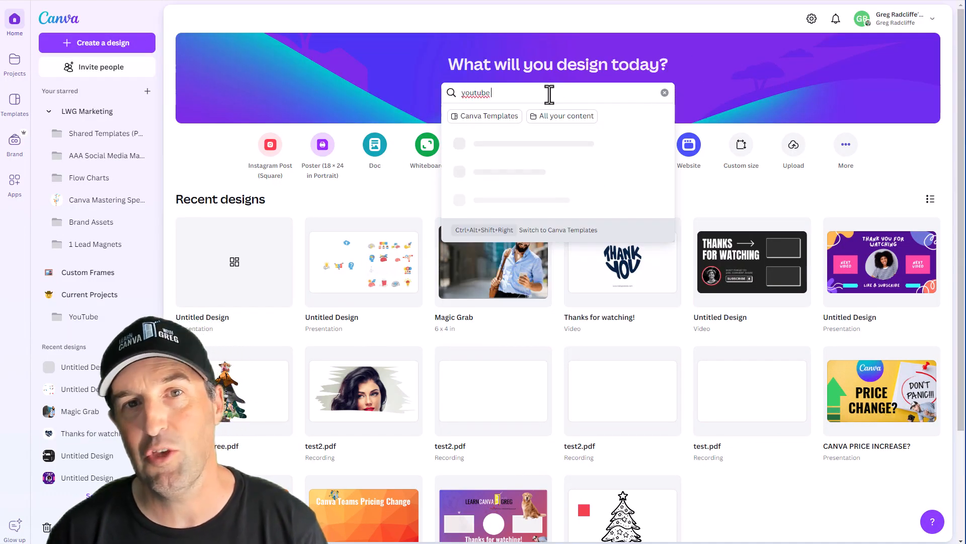
{"action": "type", "text": " outro"}
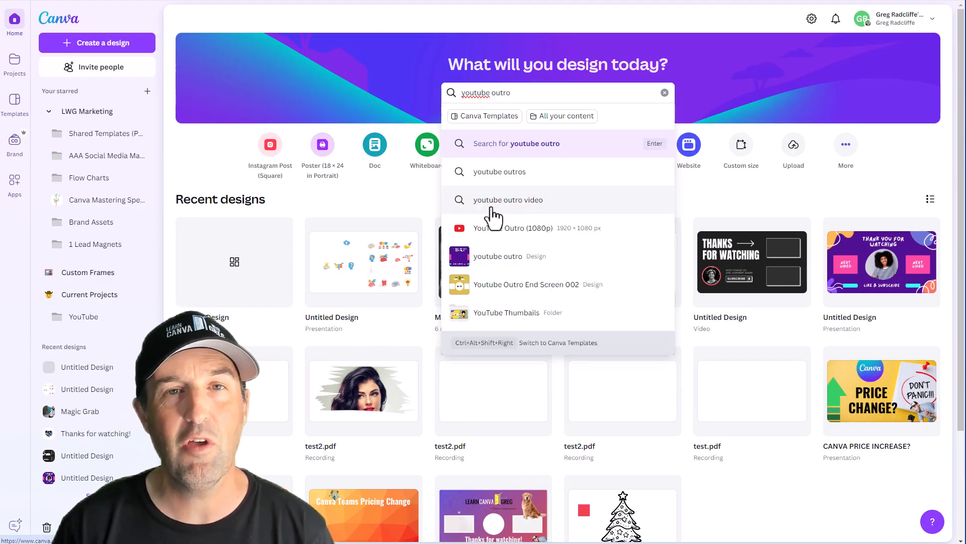
{"action": "left_click", "coordinate": [526, 234]}
{"action": "left_click", "coordinate": [248, 287]}
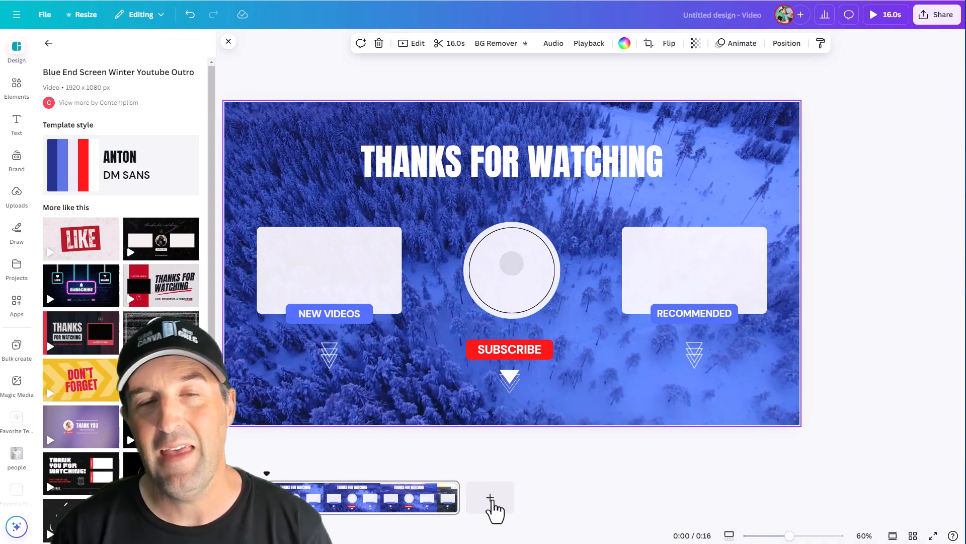
- Preview the pages of the Black and Red Thanks for Watching YouTube Outro template
{"action": "left_click", "coordinate": [491, 507]}
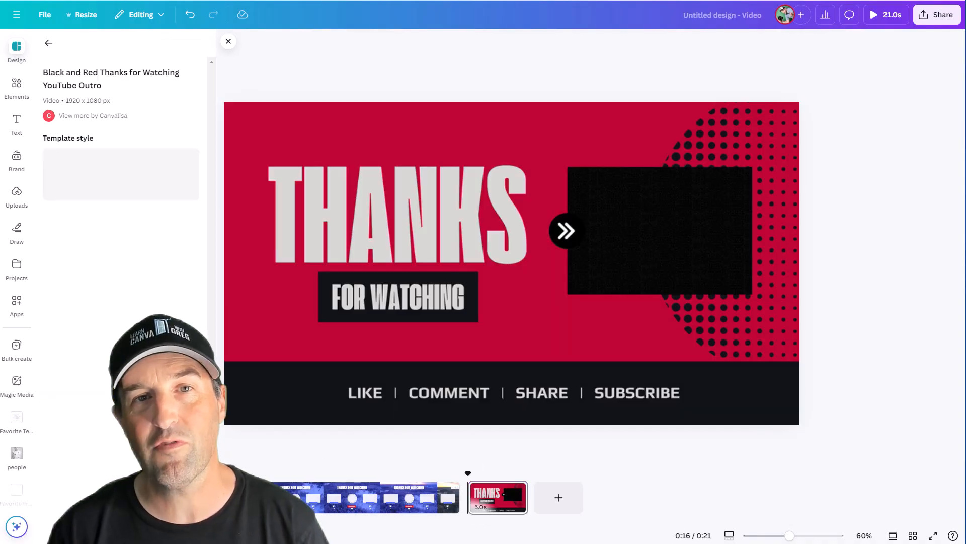
{"action": "left_click", "coordinate": [400, 509]}
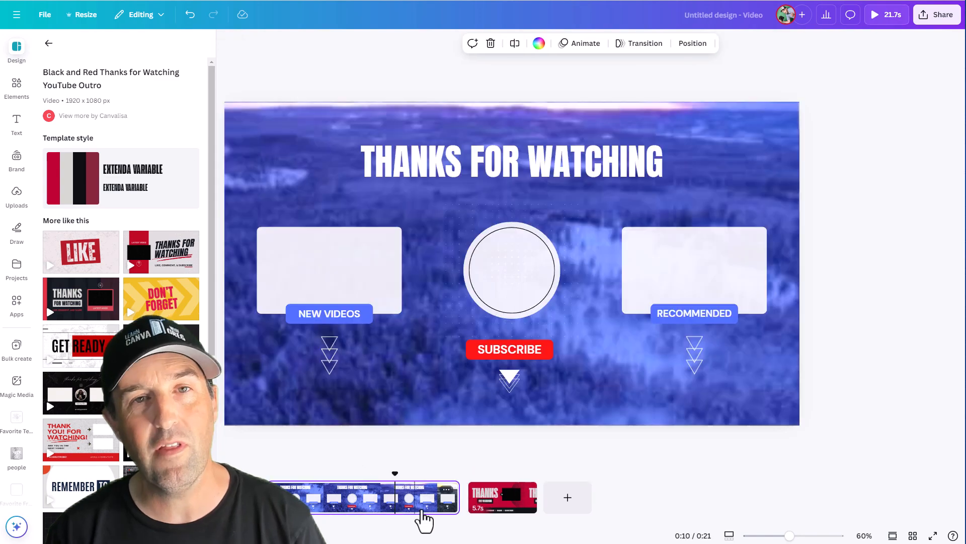
{"action": "left_click", "coordinate": [489, 504]}
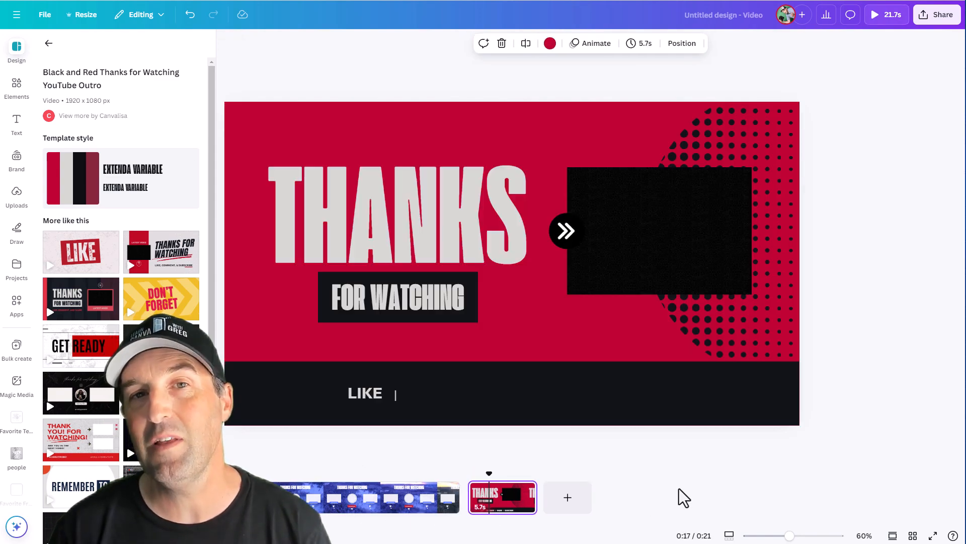
{"action": "left_click", "coordinate": [384, 508]}
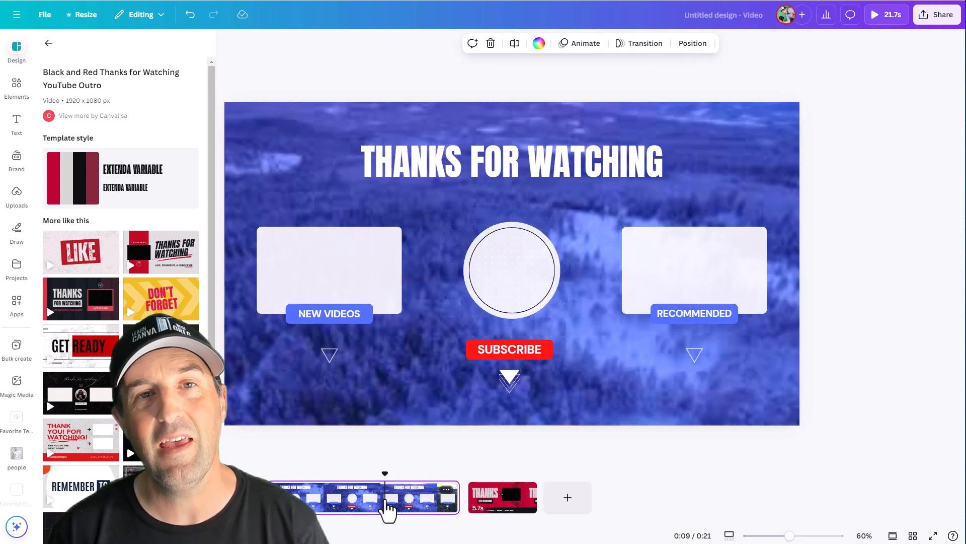
- In the dark outro design, insert the Learn Canva with Greg logo from Brand Assets, shrink it and place it at the top
{"action": "left_click", "coordinate": [48, 43]}
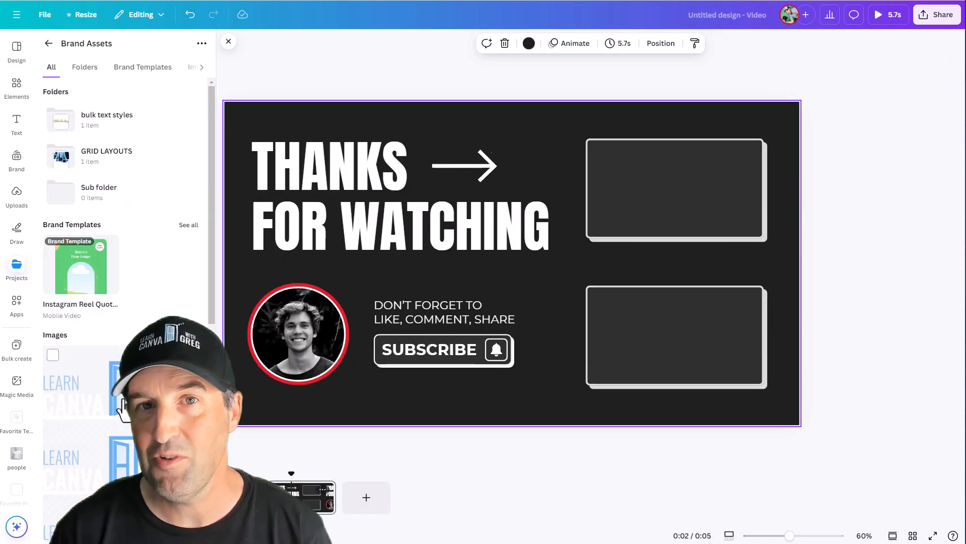
{"action": "left_click", "coordinate": [95, 384]}
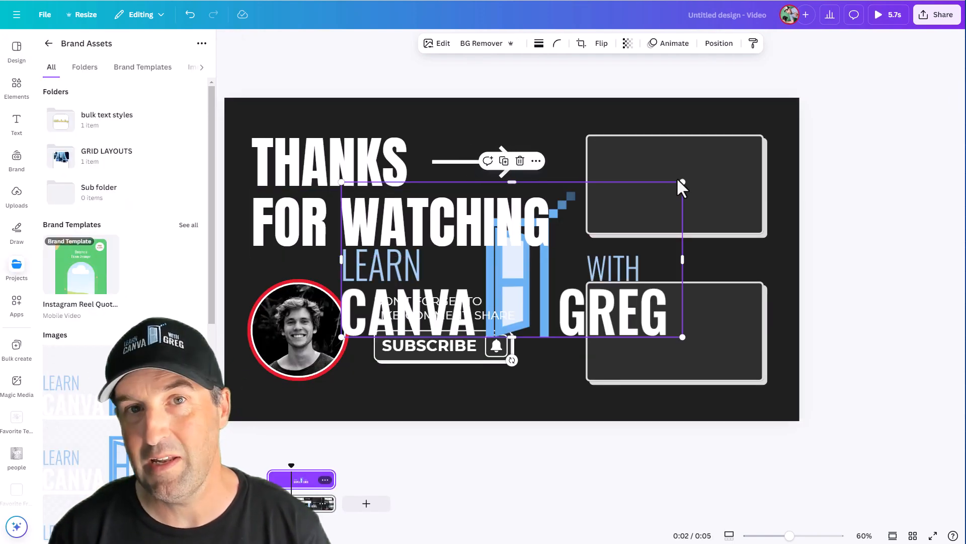
{"action": "left_click_drag", "start_coordinate": [683, 183], "coordinate": [534, 302]}
{"action": "left_click_drag", "start_coordinate": [457, 314], "coordinate": [541, 132]}
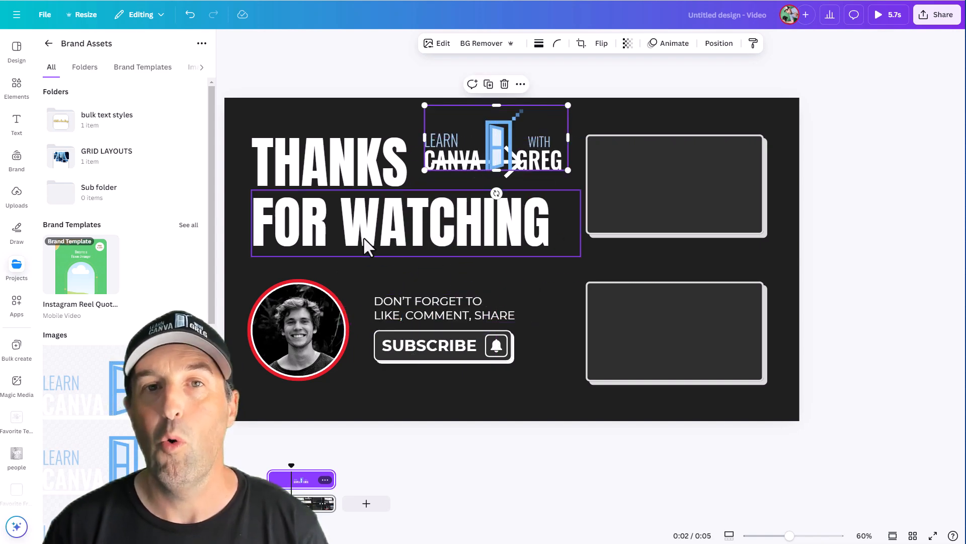
- Delete the THANKS and FOR WATCHING headings from the outro design
{"action": "left_click_drag", "start_coordinate": [334, 235], "coordinate": [337, 245]}
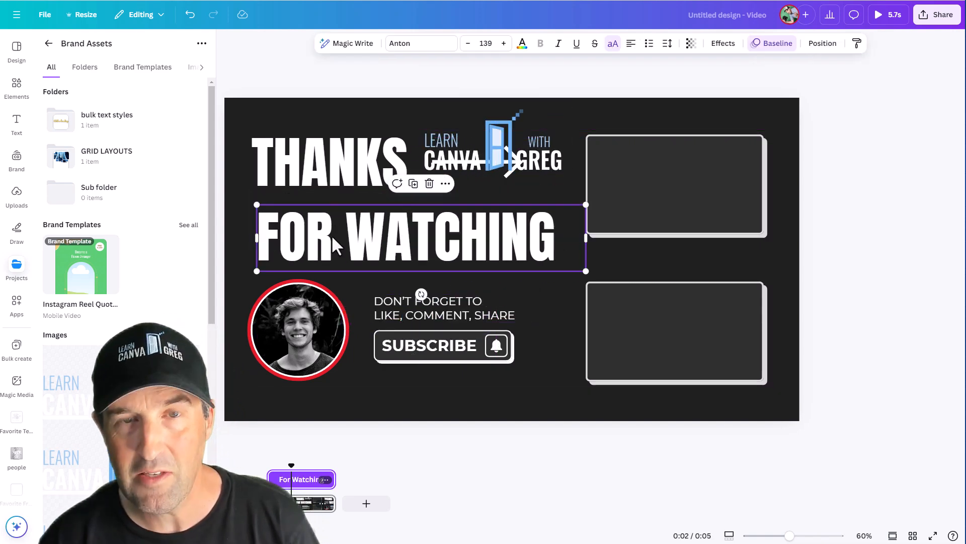
{"action": "key", "text": "Delete"}
{"action": "left_click", "coordinate": [313, 156]}
{"action": "key", "text": "Delete"}
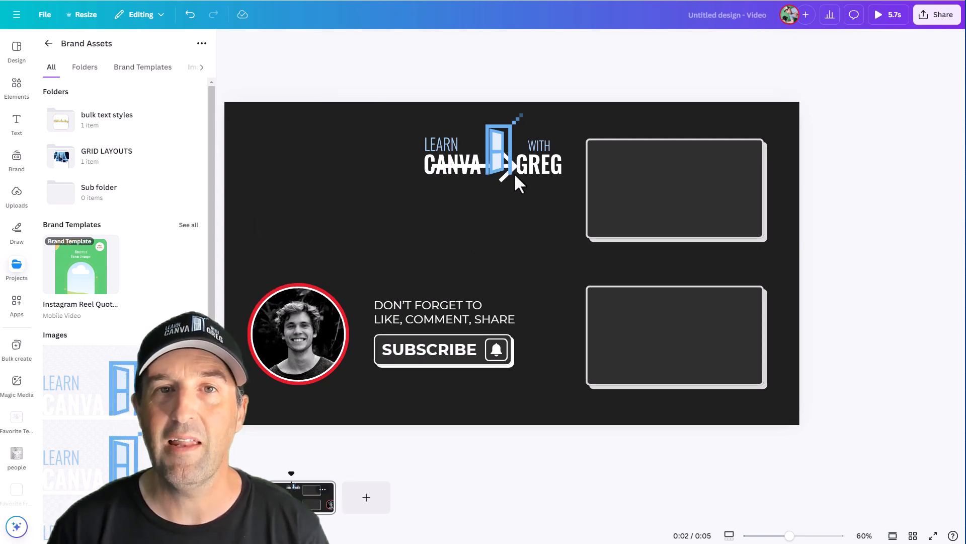
- Centre the logo at the top and move the arrow down beside the lower video frame
{"action": "left_click_drag", "start_coordinate": [464, 167], "coordinate": [312, 195]}
{"action": "left_click_drag", "start_coordinate": [503, 177], "coordinate": [547, 392]}
{"action": "left_click_drag", "start_coordinate": [338, 177], "coordinate": [489, 153]}
{"action": "left_click", "coordinate": [609, 192]}
{"action": "left_click_drag", "start_coordinate": [693, 194], "coordinate": [384, 242]}
{"action": "key", "text": "ctrl+z"}
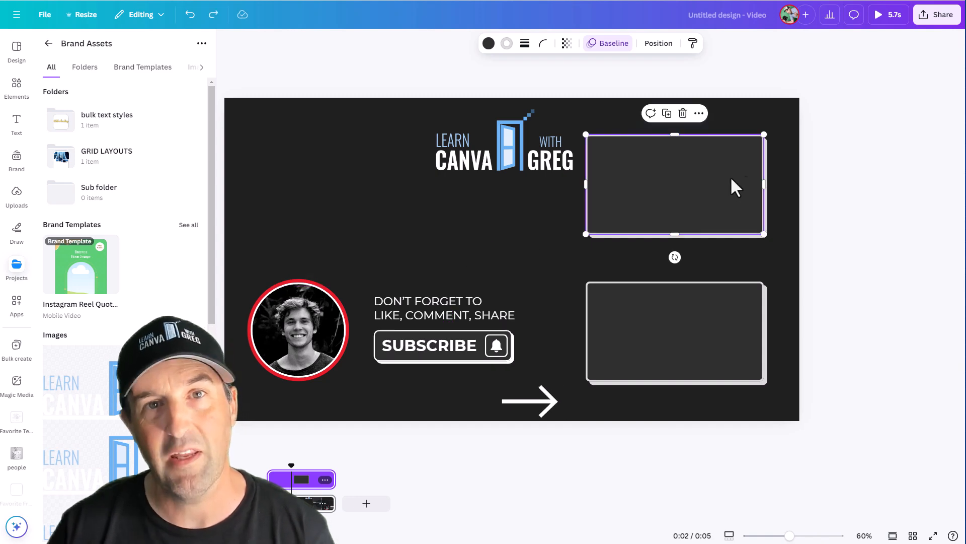
{"action": "left_click_drag", "start_coordinate": [875, 125], "coordinate": [712, 223]}
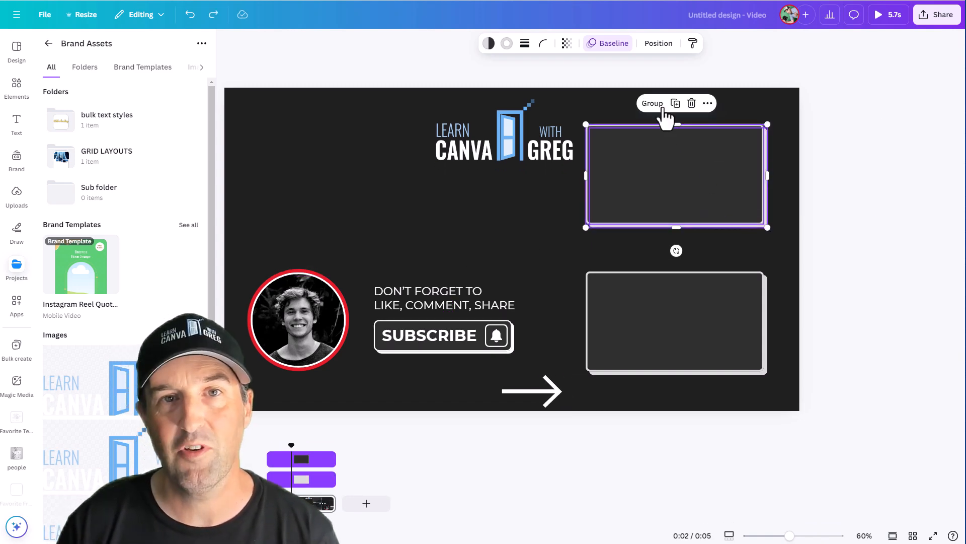
{"action": "left_click_drag", "start_coordinate": [833, 282], "coordinate": [704, 392]}
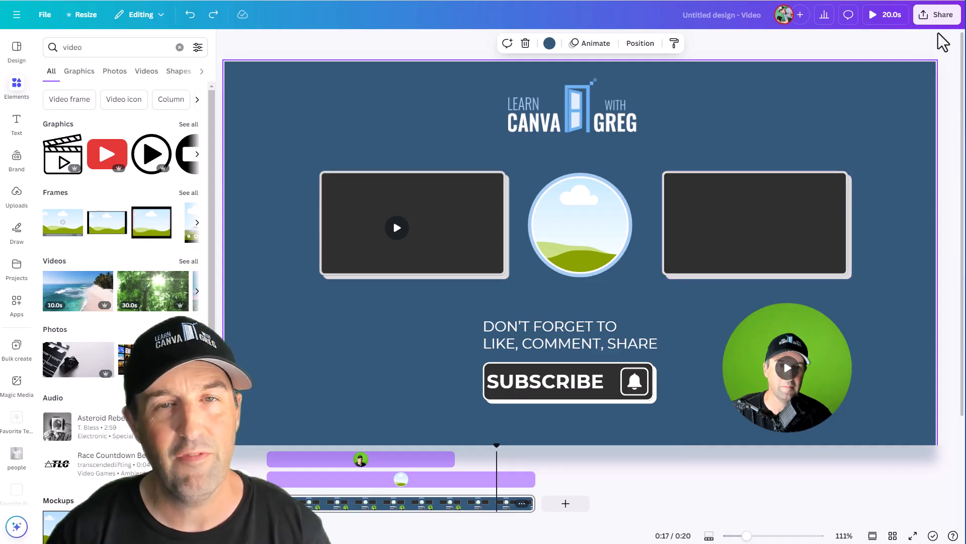
- Download the finished blue outro design from the share options
{"action": "left_click", "coordinate": [937, 16]}
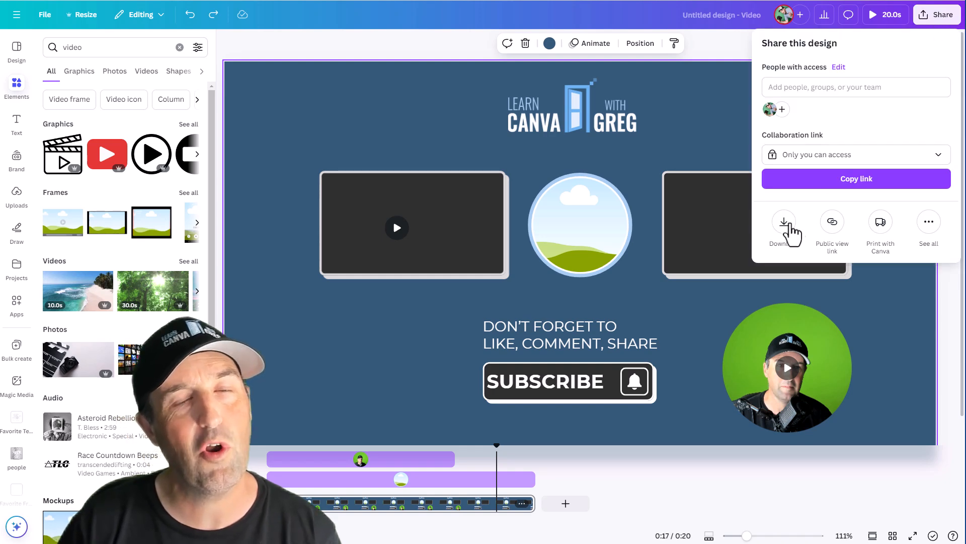
{"action": "left_click", "coordinate": [784, 235]}
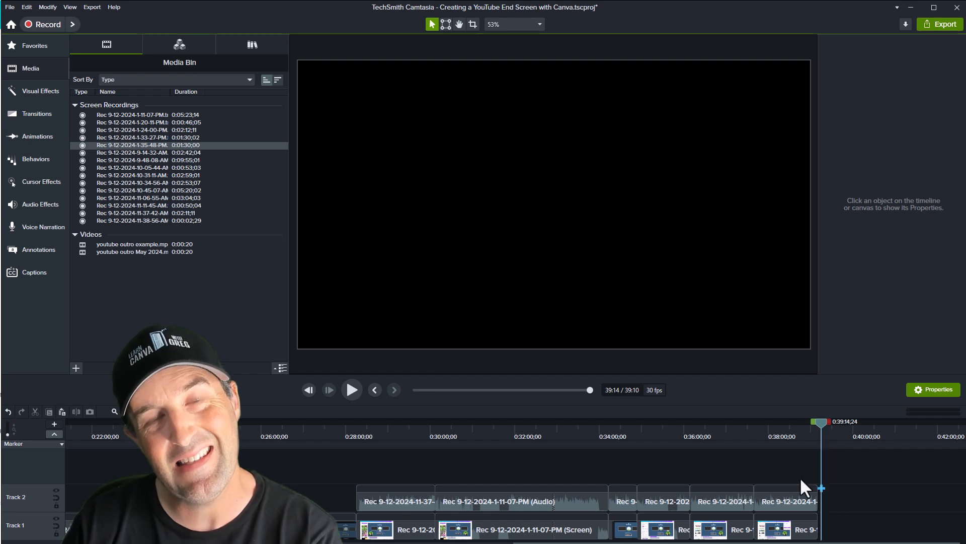
- Switch to Camtasia, add the youtube outro example video to the end of the timeline and keep the project at 30 FPS
{"action": "left_click_drag", "start_coordinate": [130, 246], "coordinate": [848, 520]}
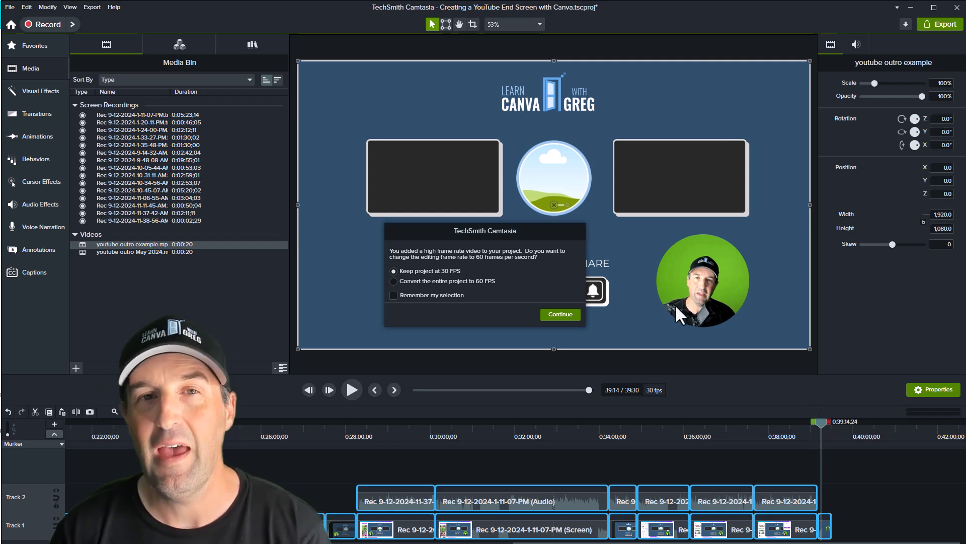
{"action": "left_click", "coordinate": [574, 317]}
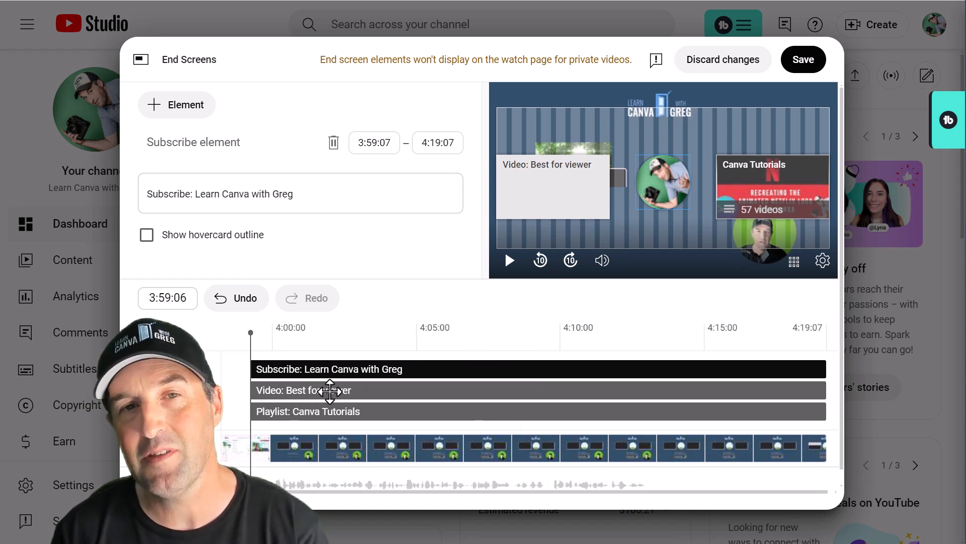
- Select the video and playlist end screen elements to check their settings and start timing
{"action": "left_click", "coordinate": [535, 179]}
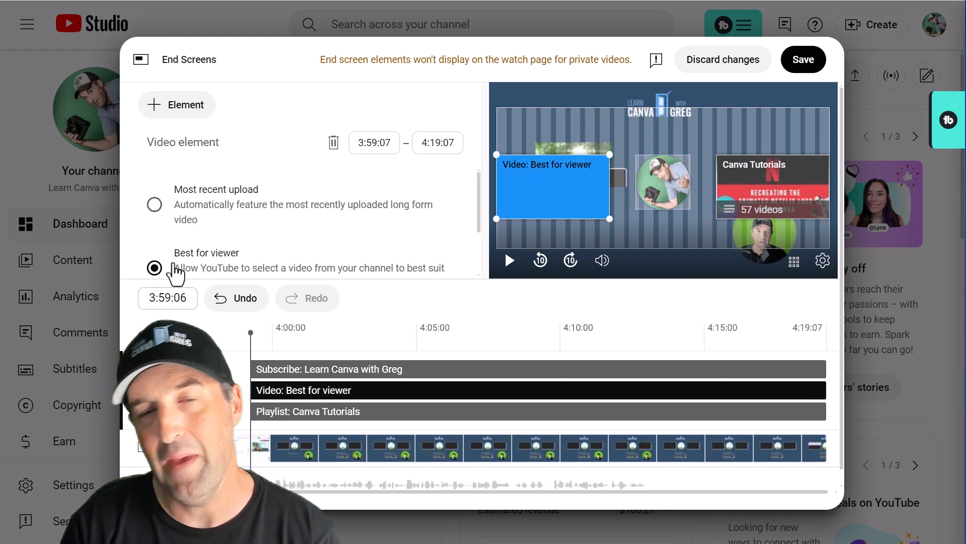
{"action": "left_click", "coordinate": [335, 415]}
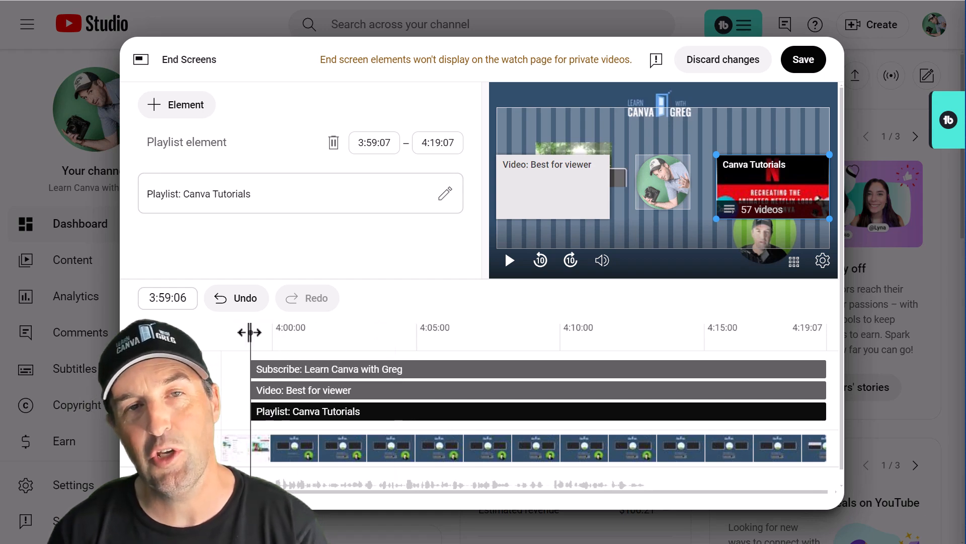
{"action": "mouse_move", "coordinate": [250, 332]}
{"action": "left_mouse_down"}
{"action": "mouse_move", "coordinate": [233, 334]}
{"action": "mouse_move", "coordinate": [258, 336]}
{"action": "mouse_move", "coordinate": [252, 340]}
{"action": "left_mouse_up"}
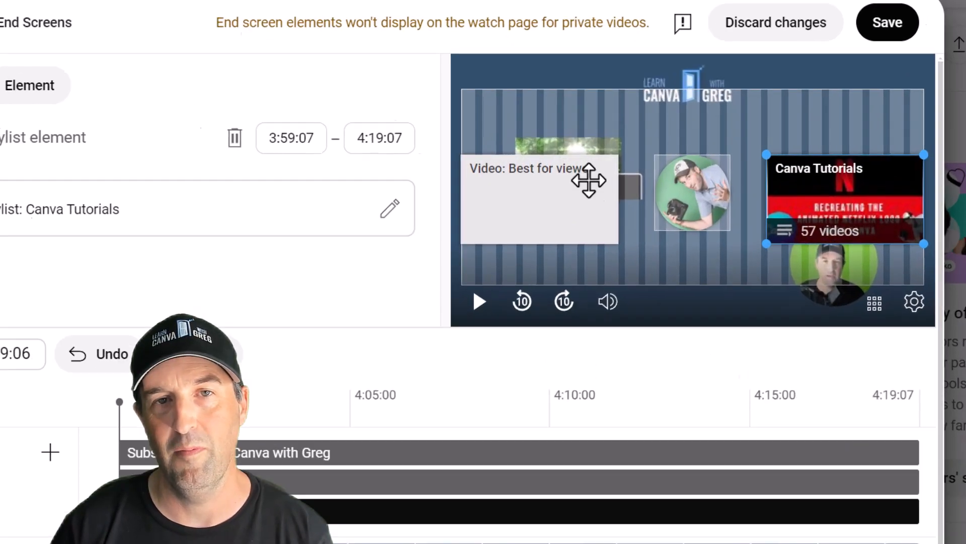